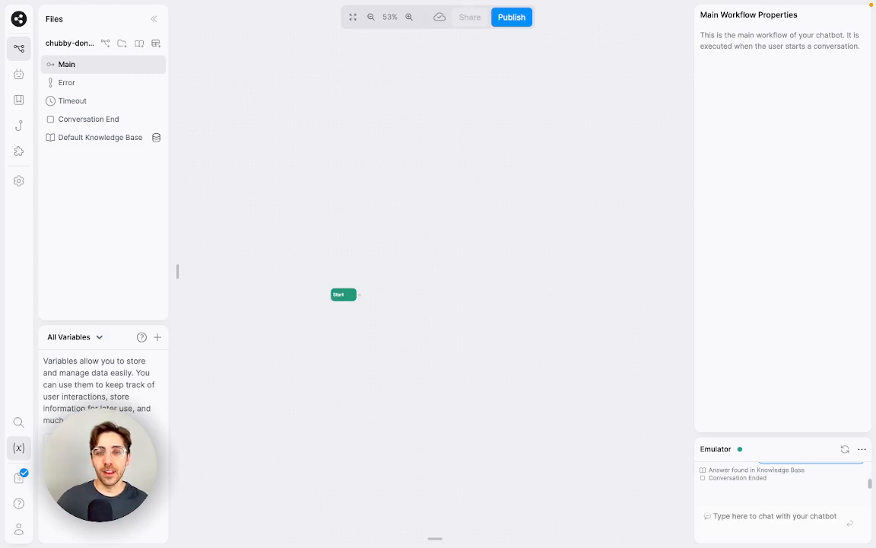
Step: Pan and zoom around the Main workflow canvas to bring the Start node into view
scroll(383, 285, up, 5)
drag(373, 305, 460, 294)
scroll(367, 215, down, 10)
scroll(459, 293, up, 5)
drag(340, 318, 377, 307)
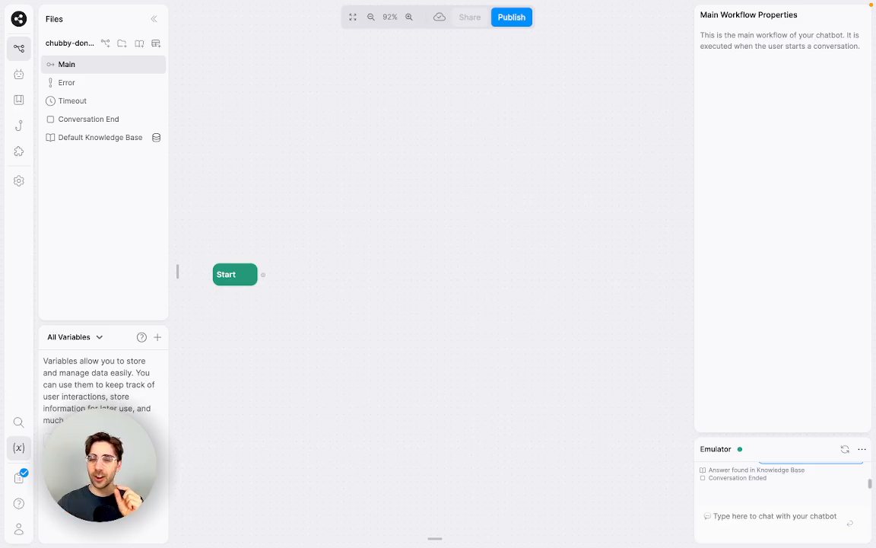
drag(364, 250, 465, 246)
mouse_move(180, 256)
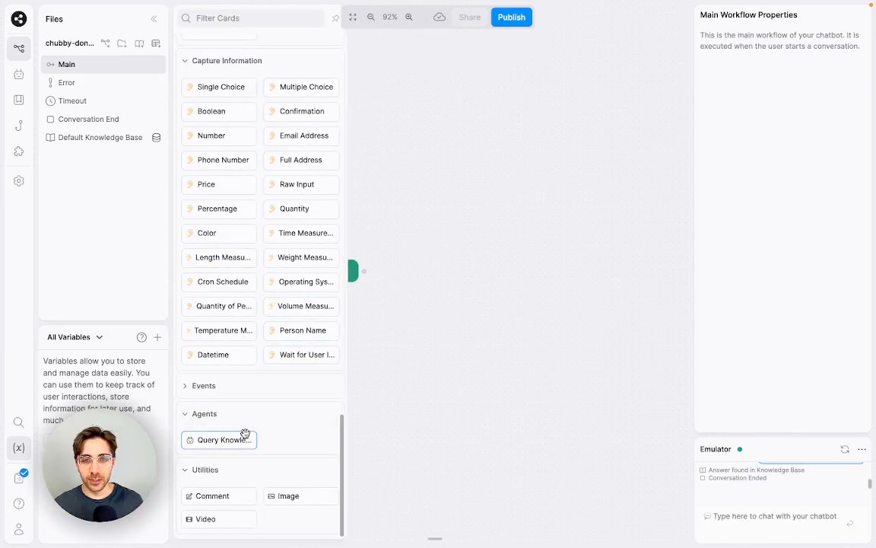
mouse_move(253, 430)
click(289, 415)
click(286, 417)
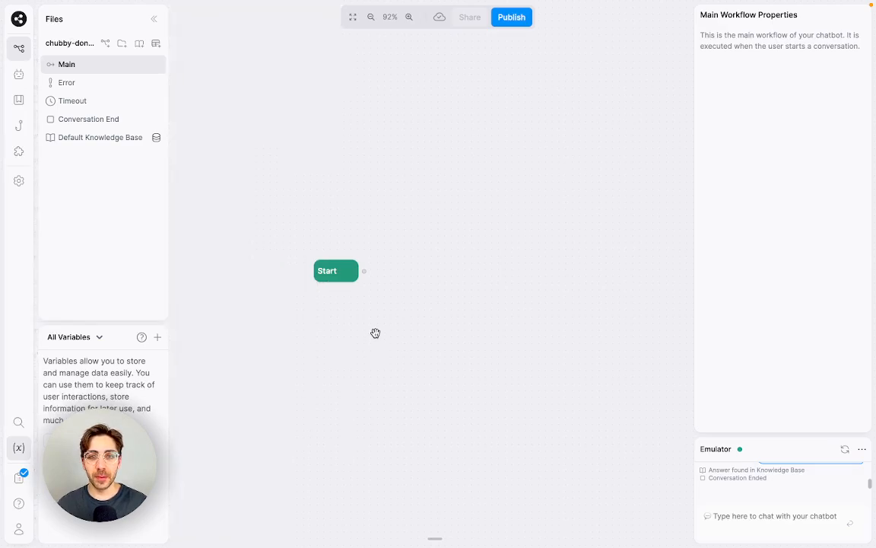
scroll(365, 312, up, 3)
drag(339, 331, 297, 257)
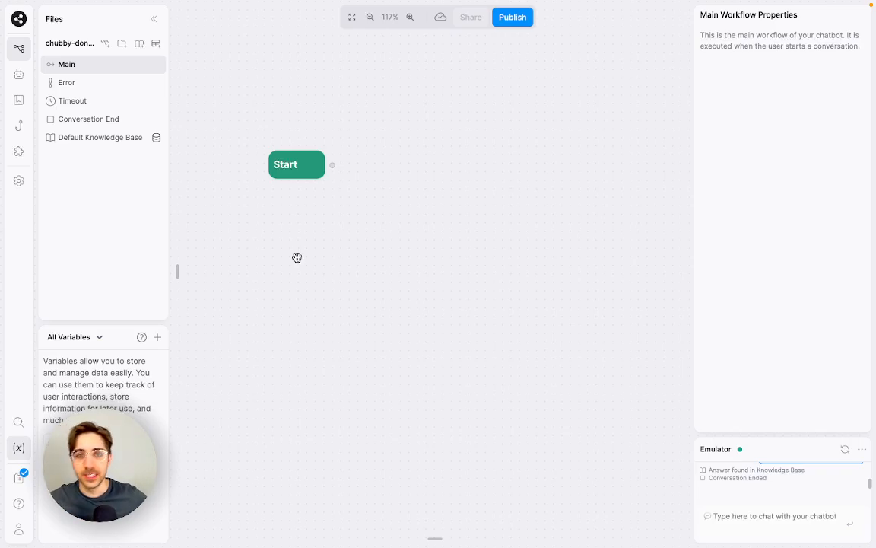
scroll(422, 195, up, 2)
scroll(364, 295, up, 3)
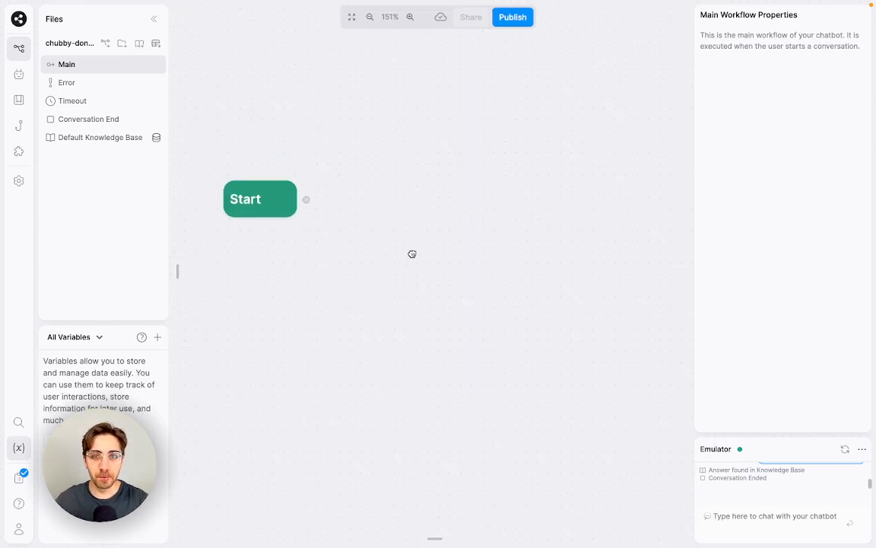
drag(412, 254, 436, 227)
scroll(348, 190, down, 1)
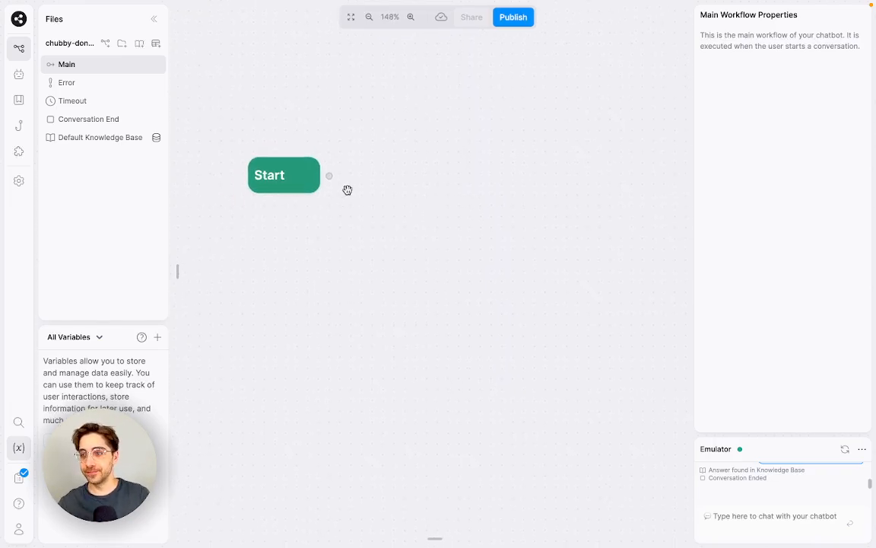
drag(390, 213, 388, 230)
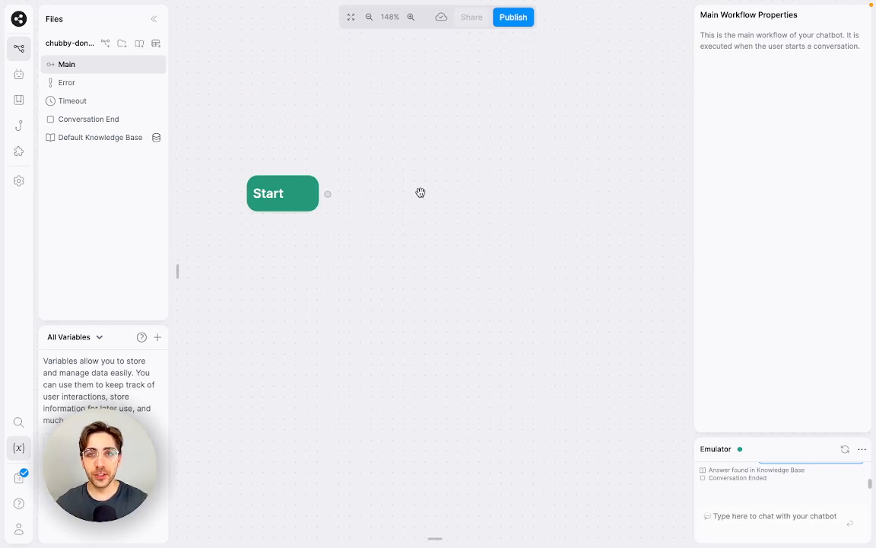
drag(421, 192, 377, 203)
scroll(436, 221, down, 3)
scroll(376, 204, up, 1)
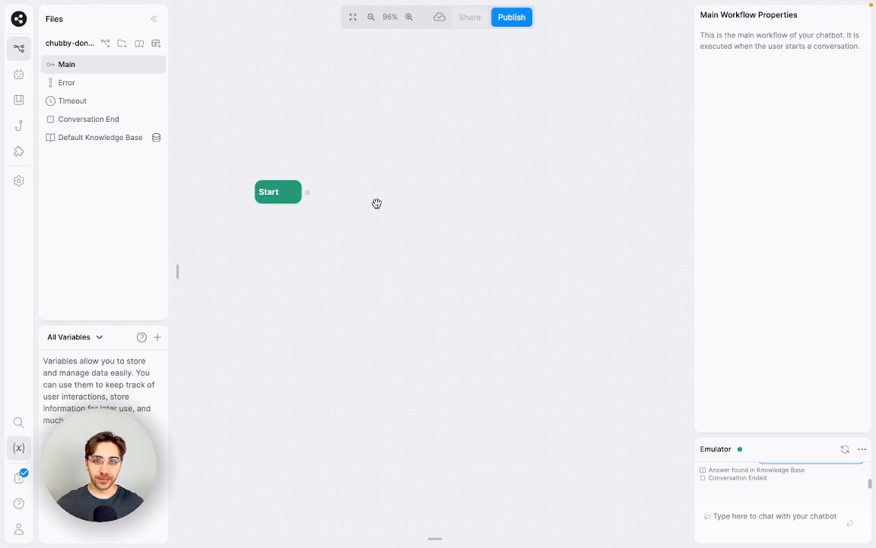
Step: Create a standard node connected from Start and name it QueryKB
drag(308, 192, 380, 119)
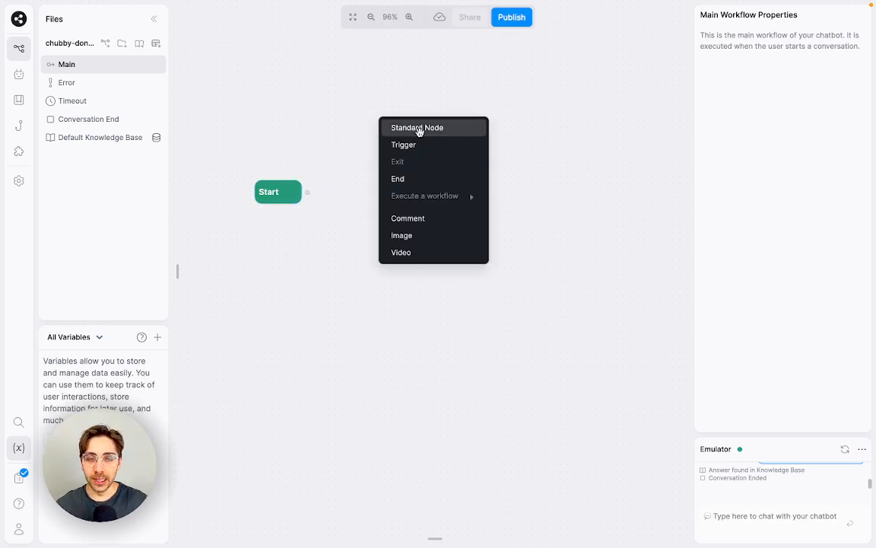
click(420, 128)
double_click(418, 120)
text(Quer)
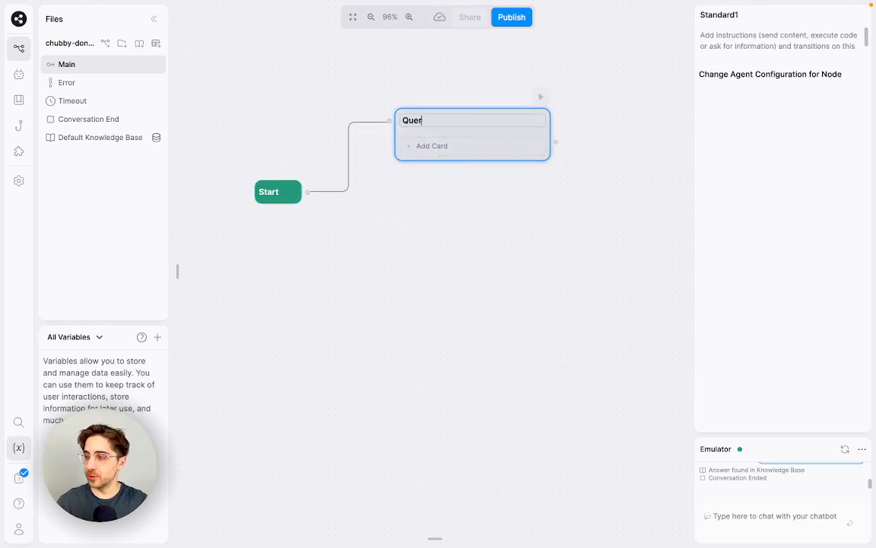
text(yKB)
click(447, 190)
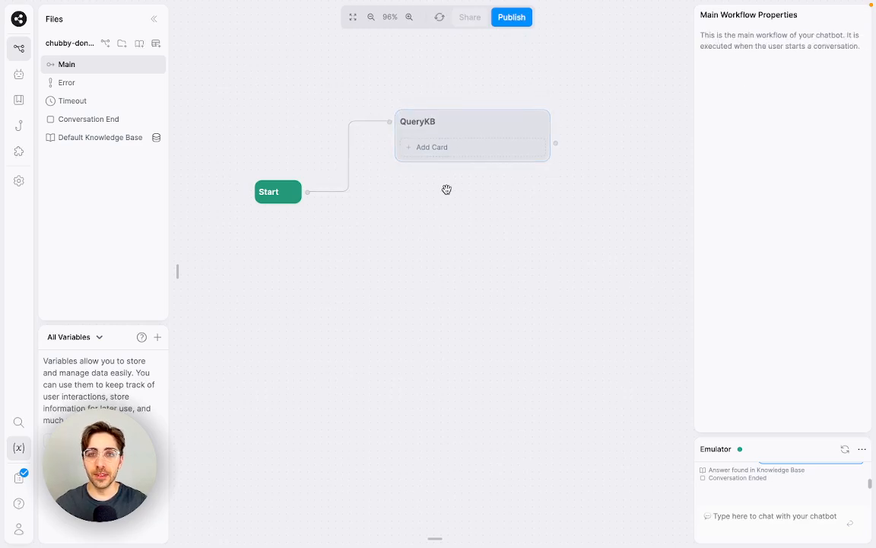
Step: Add a Query Knowledge Bases card to the QueryKB node
click(456, 145)
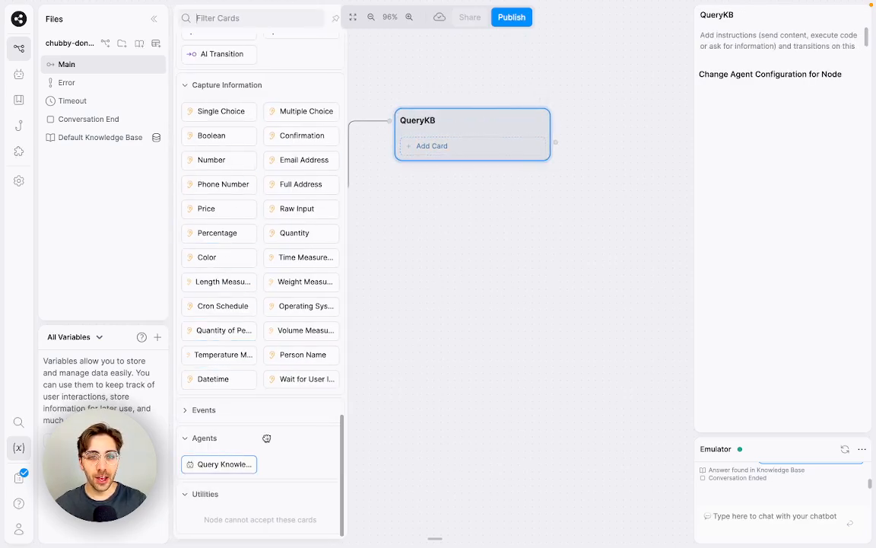
drag(219, 464, 471, 145)
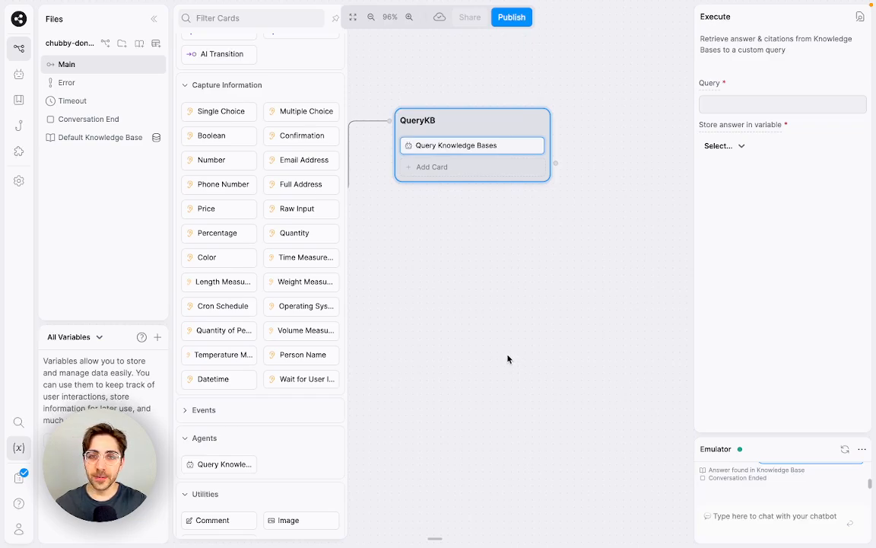
click(381, 245)
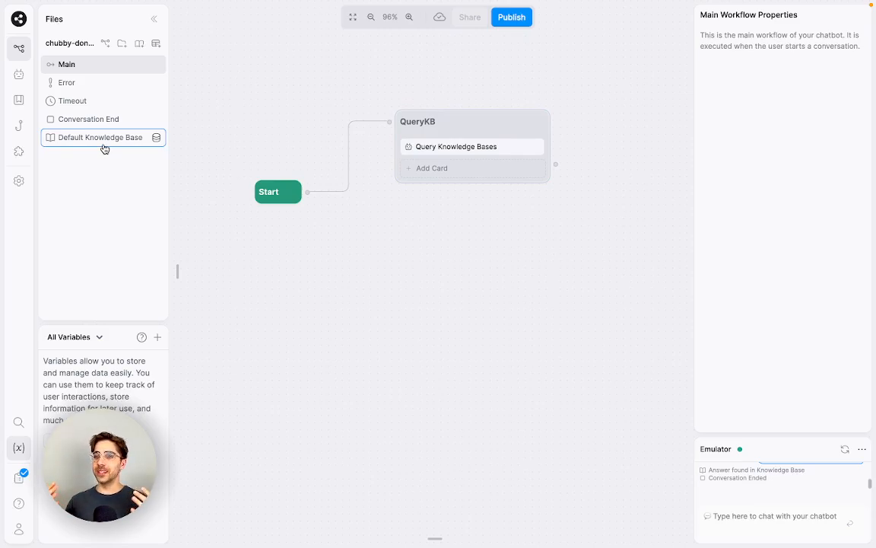
Step: Expand the Default Knowledge Base's Rich text source reading 'The tiger is blue.' and zoom to 110%
click(105, 145)
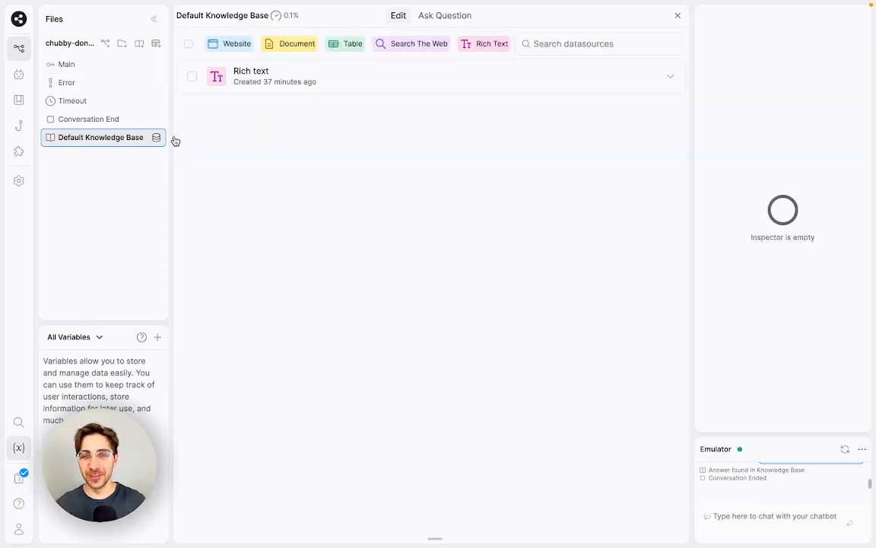
click(366, 82)
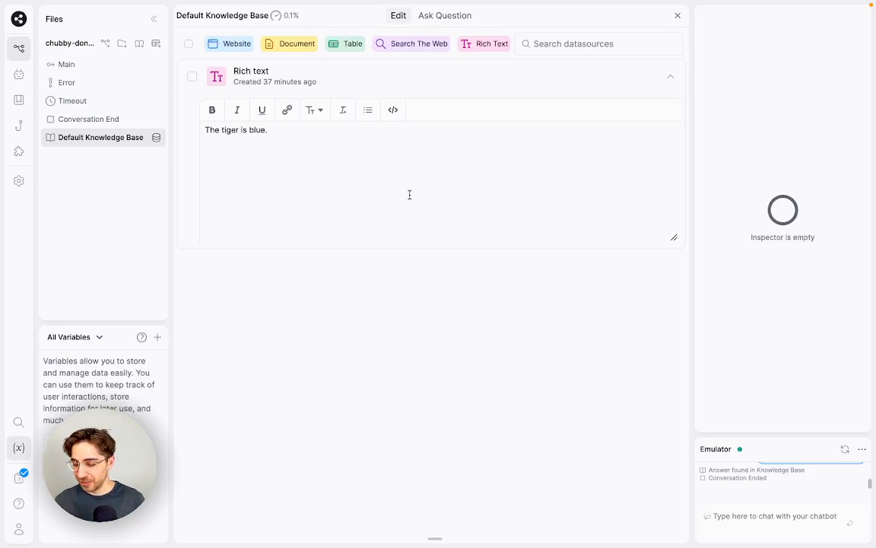
key(ctrl+plus)
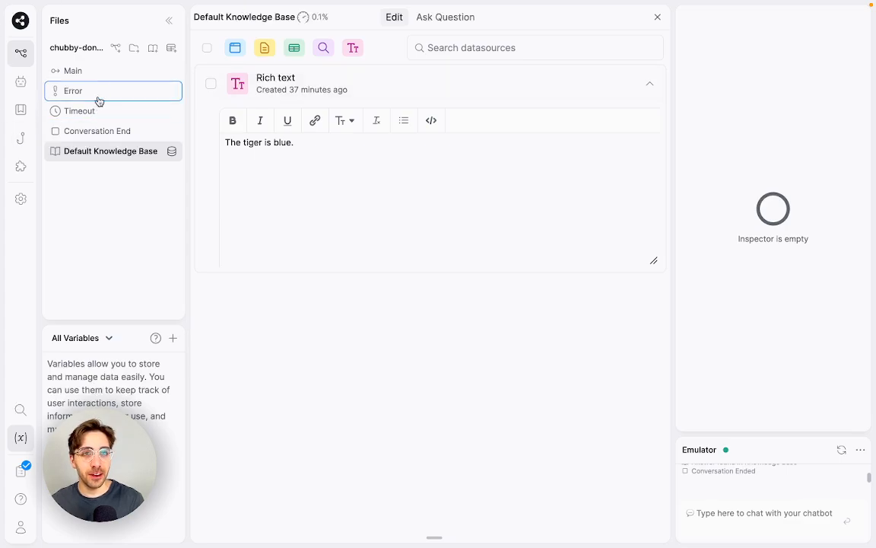
Step: Return to the Main workflow and center the Start and QueryKB nodes, nudging Start right
click(102, 70)
scroll(328, 284, up, 3)
drag(378, 349, 513, 311)
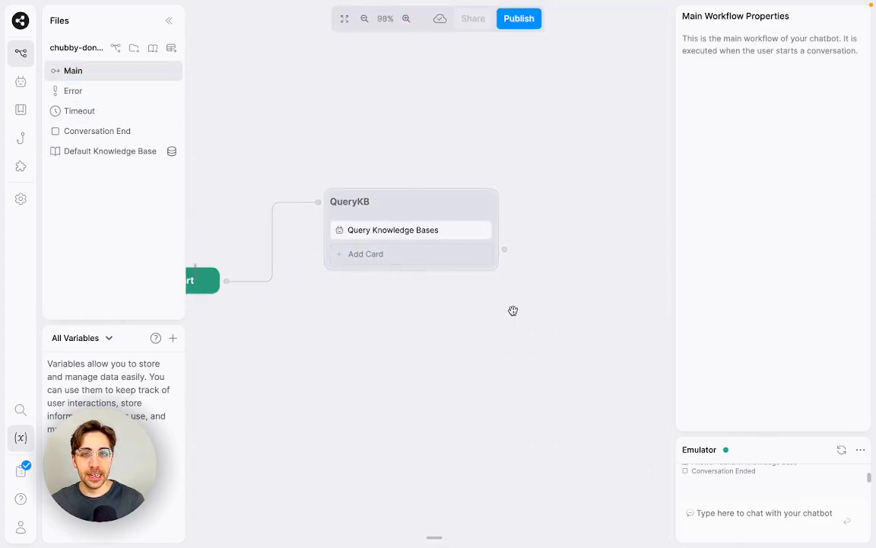
scroll(512, 310, down, 1)
drag(290, 344, 397, 329)
drag(306, 266, 325, 266)
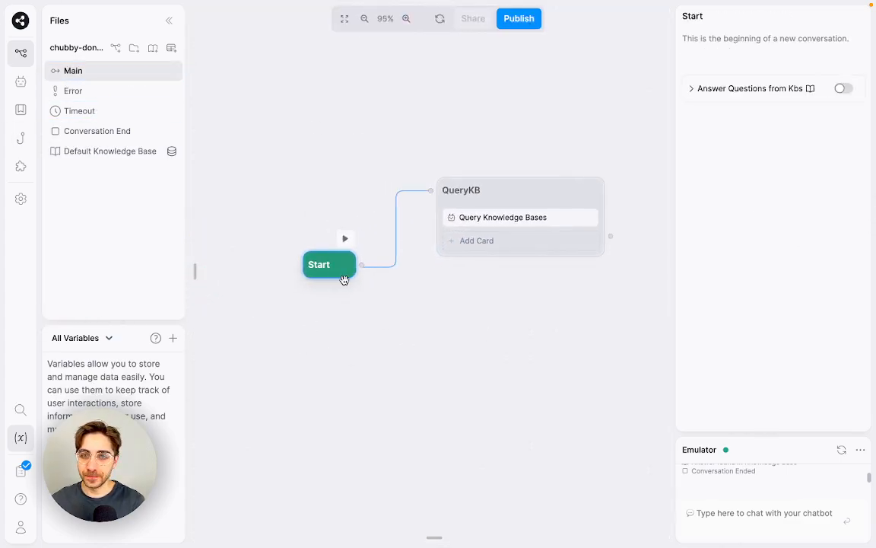
drag(499, 357, 480, 375)
click(496, 387)
scroll(480, 376, up, 2)
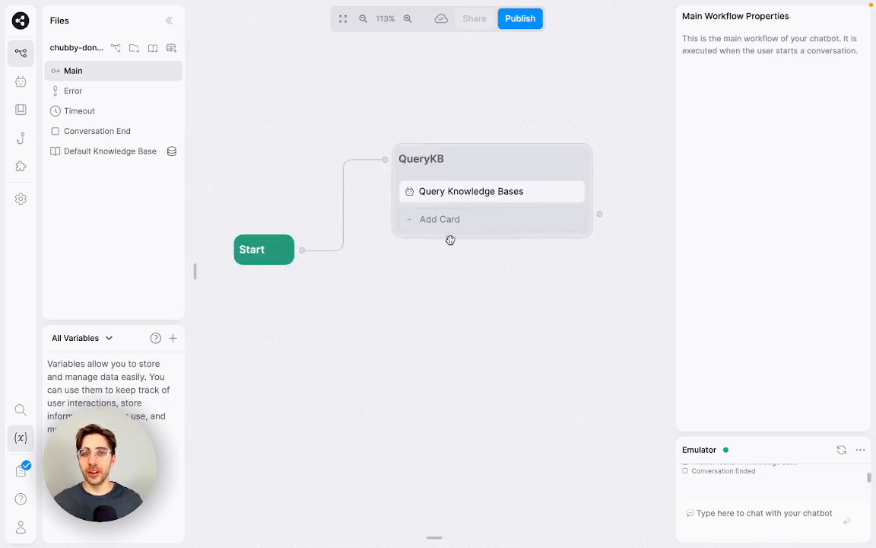
mouse_move(207, 177)
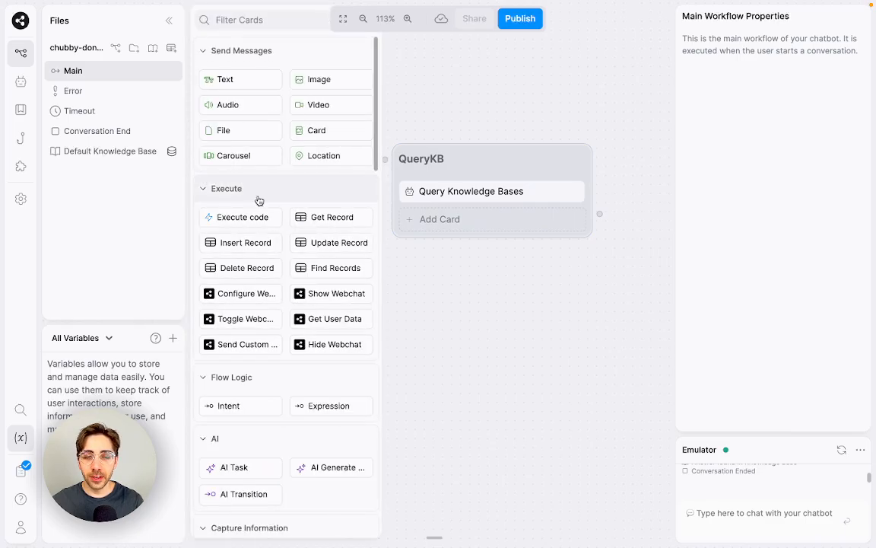
scroll(304, 251, down, 3)
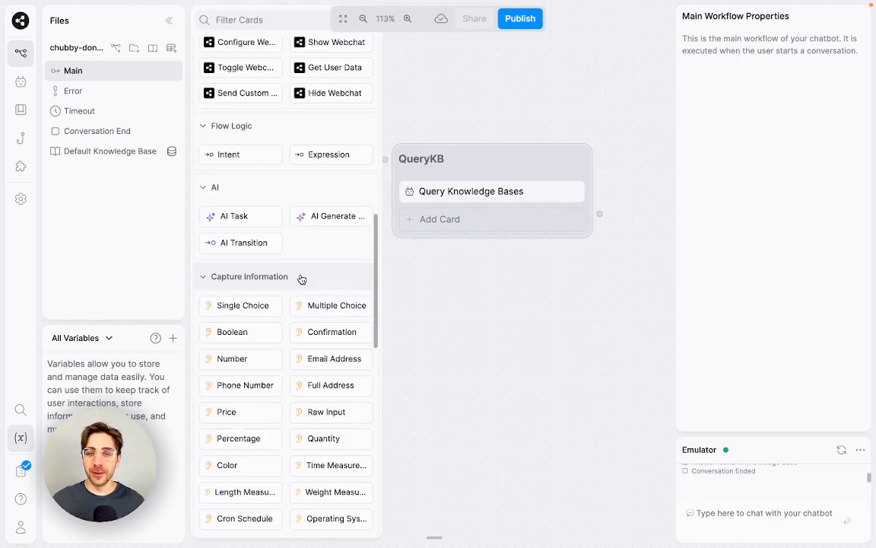
scroll(276, 332, down, 1)
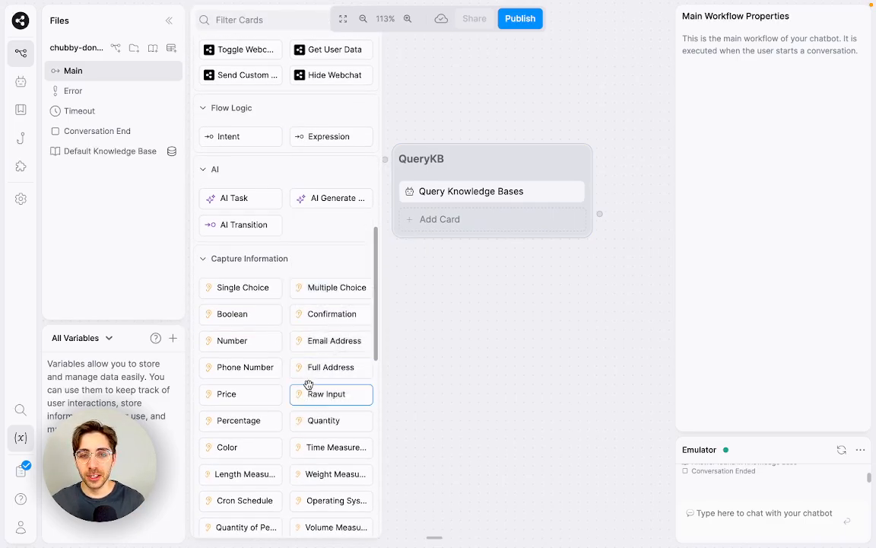
Step: Add a Raw Input capture above Query Knowledge Bases asking 'What is your question?'
drag(309, 384, 476, 197)
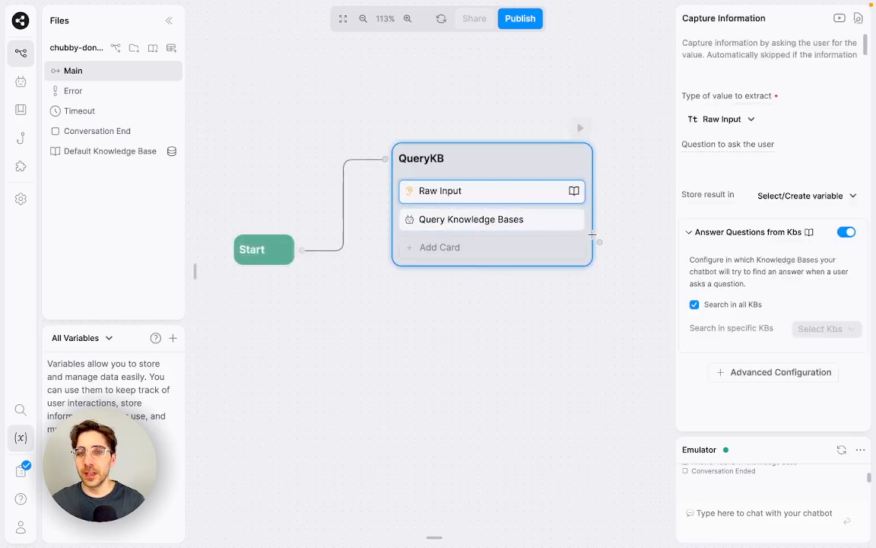
click(738, 230)
click(735, 167)
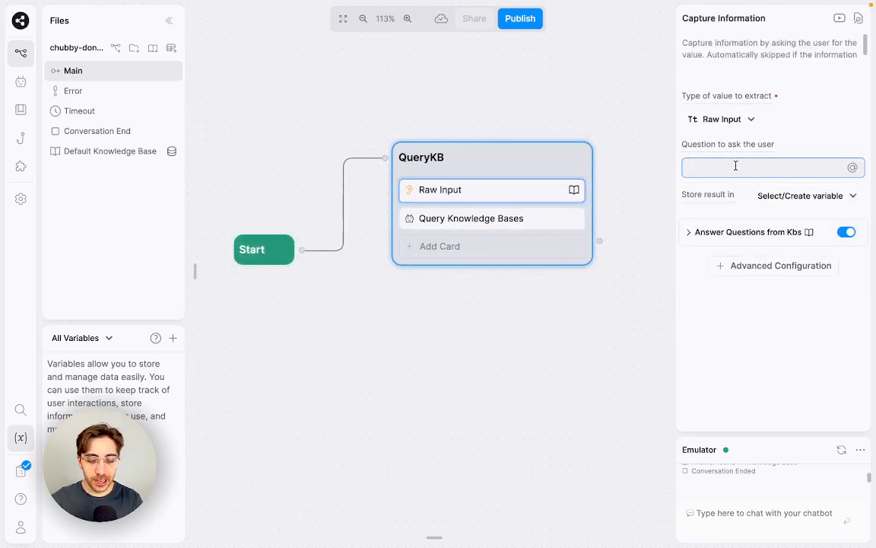
text(What is your question?)
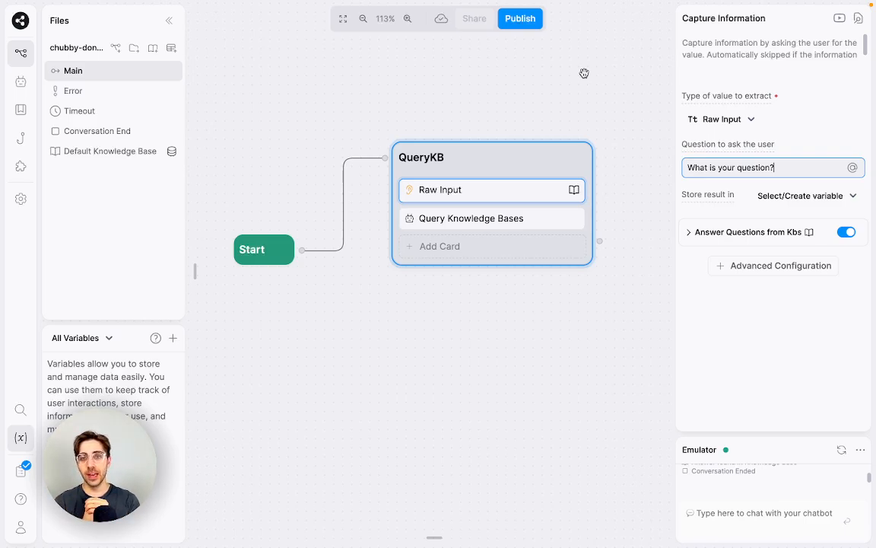
click(627, 148)
Step: Delete the Raw Input card from the QueryKB node
right_click(554, 207)
click(584, 235)
click(512, 196)
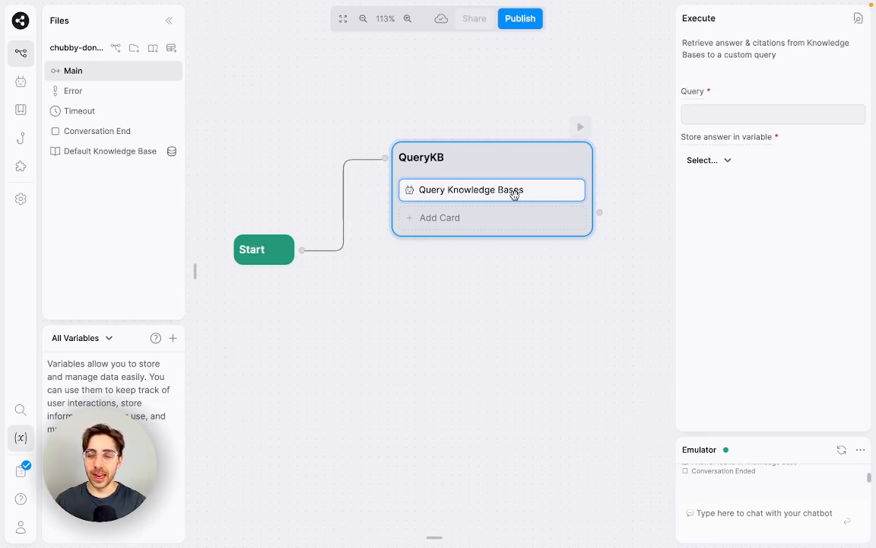
Step: Set the knowledge-base query to {{event.preview}}, which also restores the Raw Input card
click(760, 114)
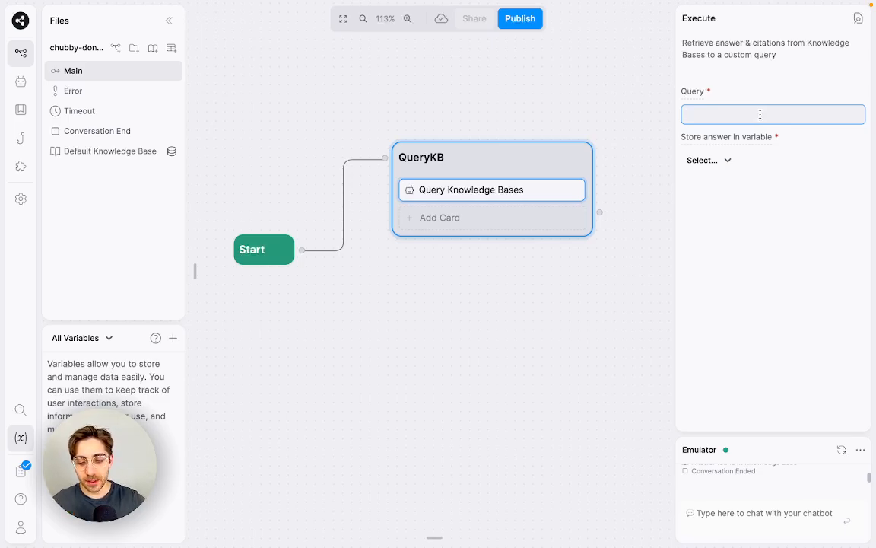
text(A)
key(BackSpace)
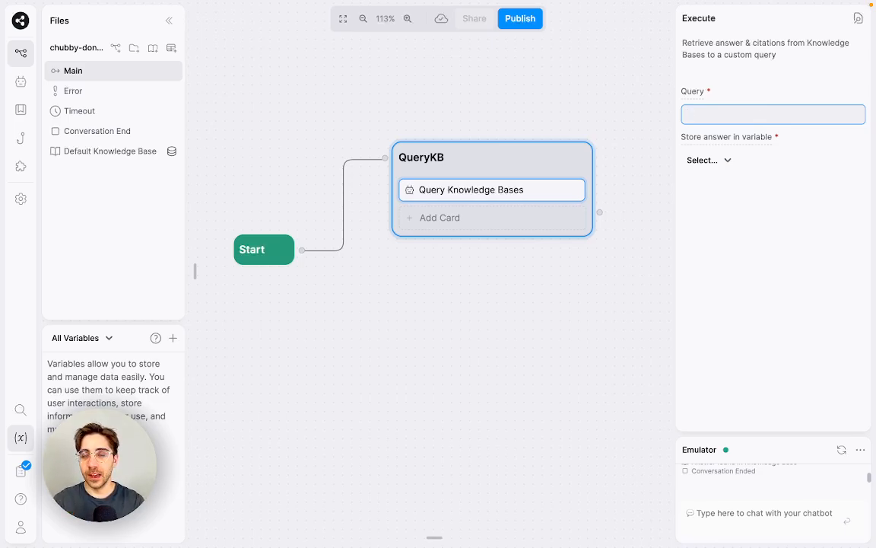
key(super+z)
text(@wo)
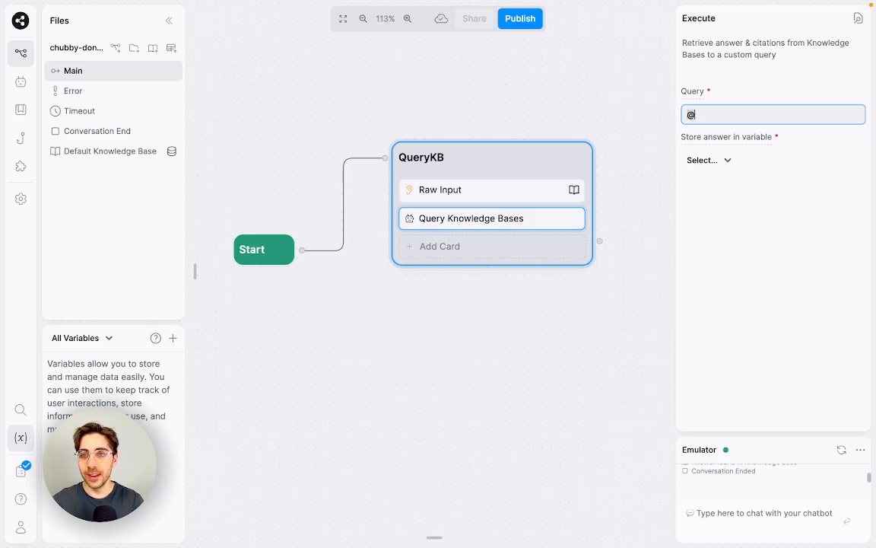
key(BackSpace)
key(BackSpace)
key(BackSpace)
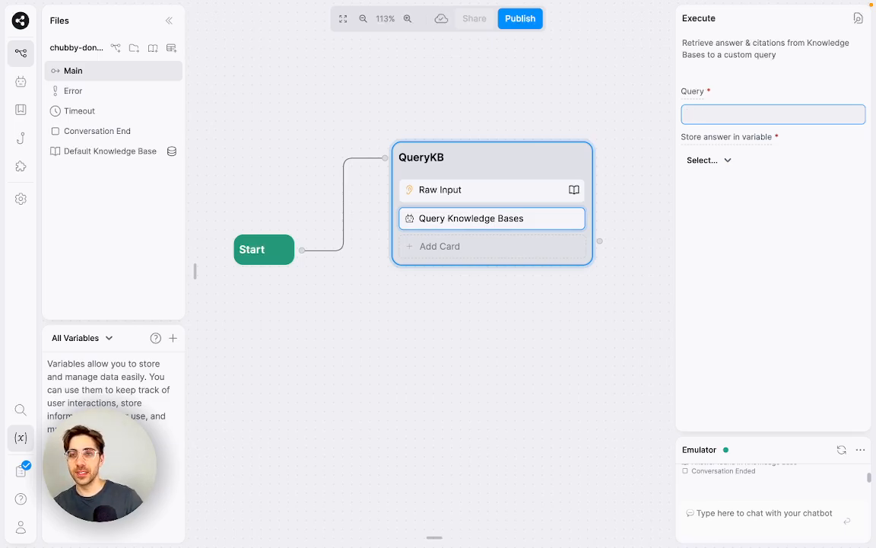
text({{event.)
text(preview)
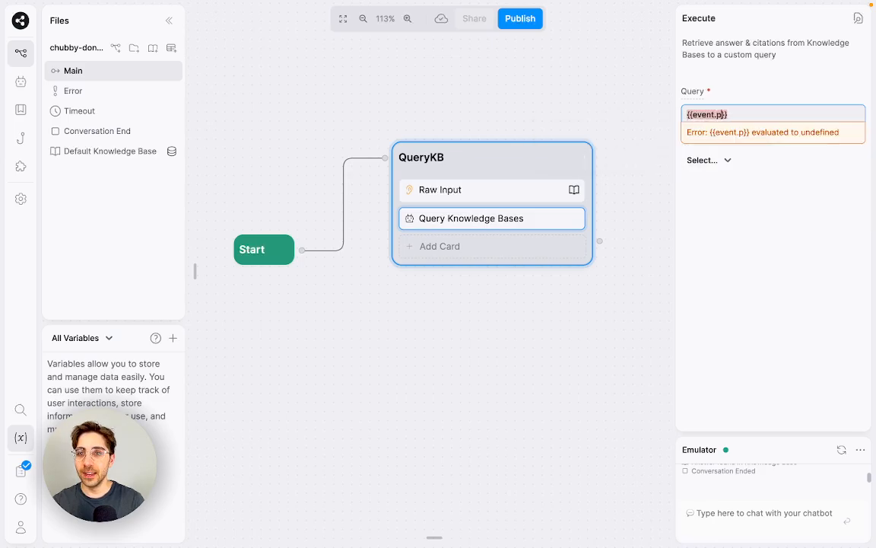
key(Return)
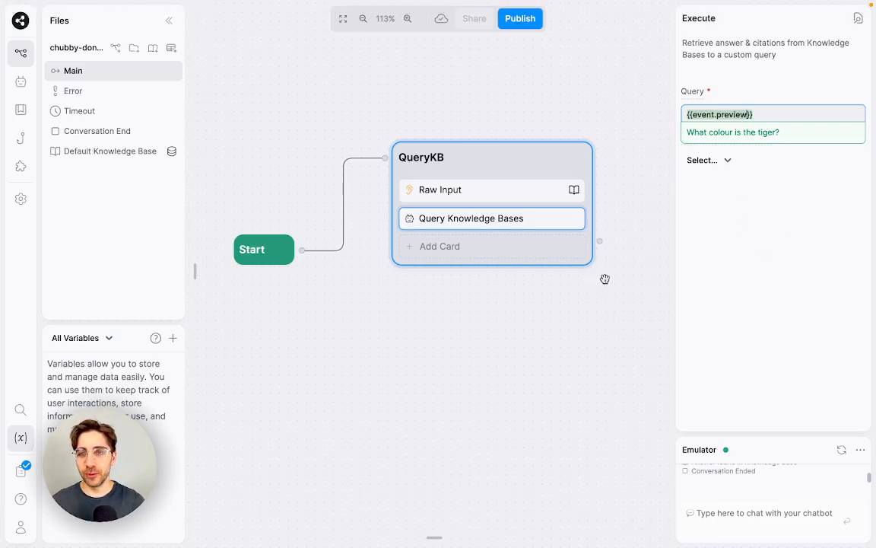
Step: Dismiss the query preview and delete the Raw Input card from QueryKB
click(728, 242)
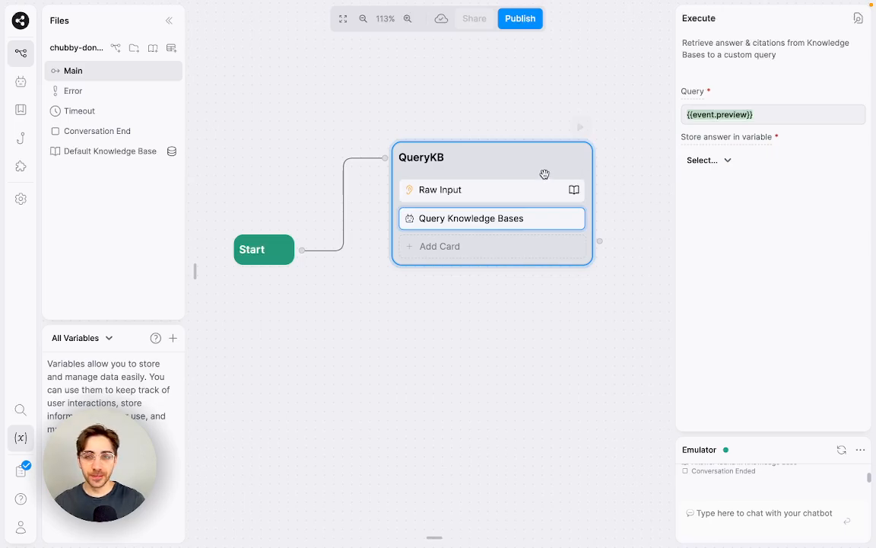
click(504, 193)
right_click(505, 194)
click(528, 231)
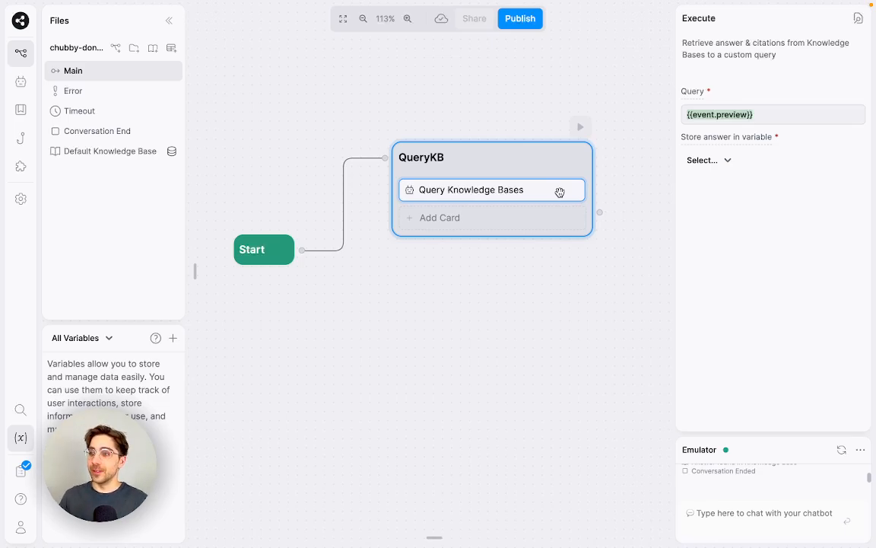
Step: Store the knowledge-base answer in a new variable named queryKBanswer
click(728, 161)
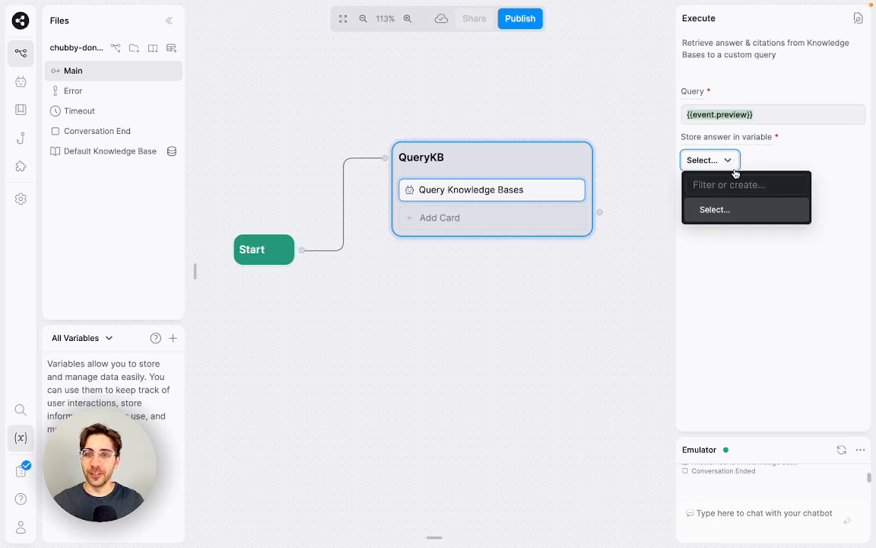
text(q)
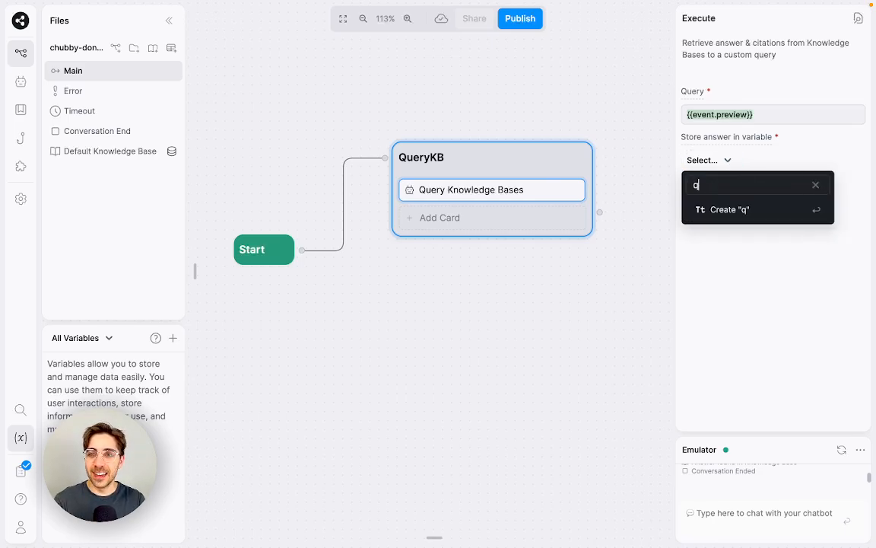
text(ueryKBanswer)
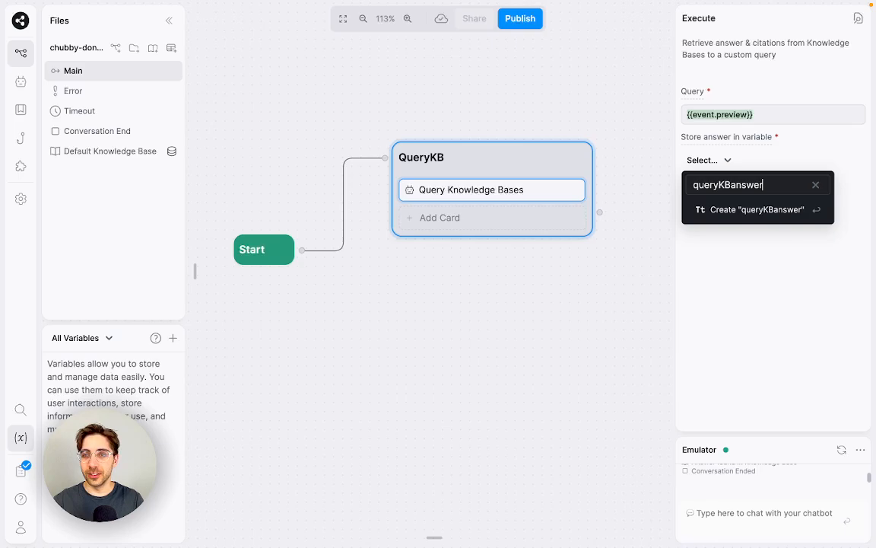
key(Return)
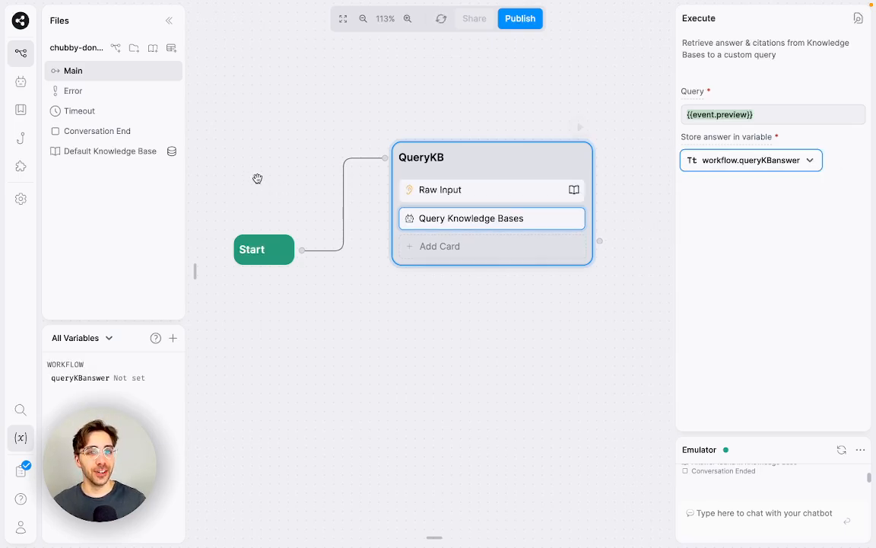
Step: Delete the restored Raw Input card from QueryKB again
right_click(432, 193)
click(441, 226)
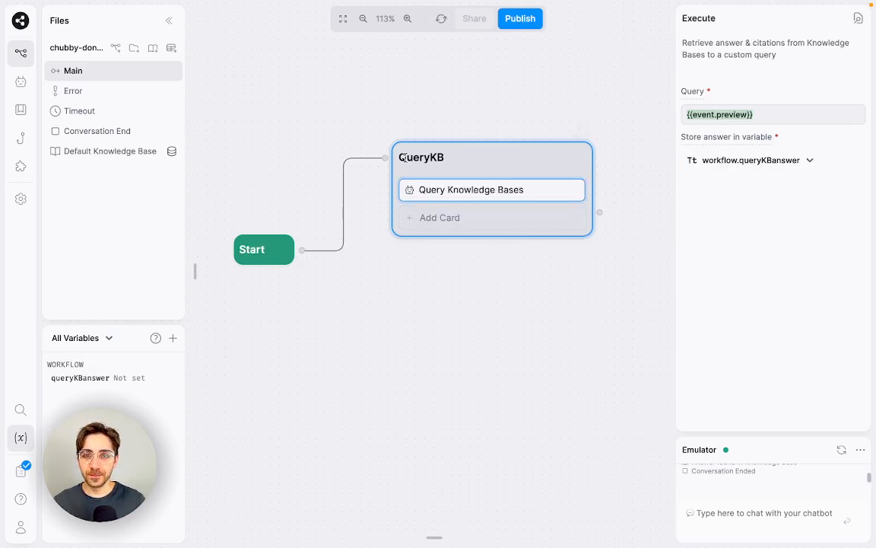
mouse_move(191, 131)
scroll(216, 125, up, 5)
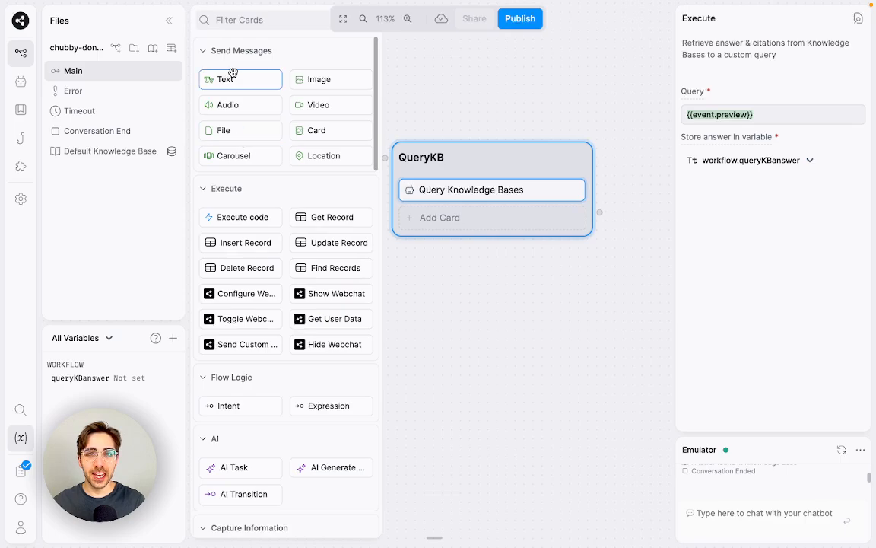
drag(228, 76, 468, 215)
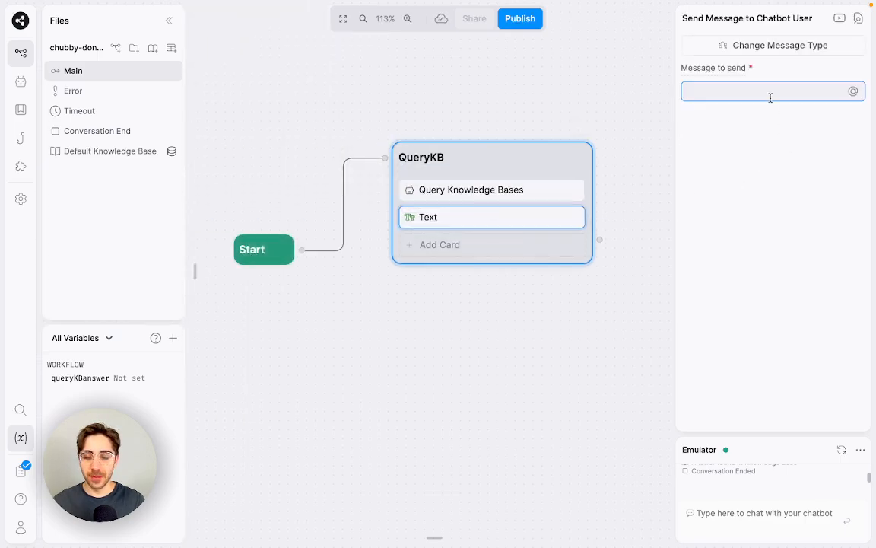
text(@)
key(Return)
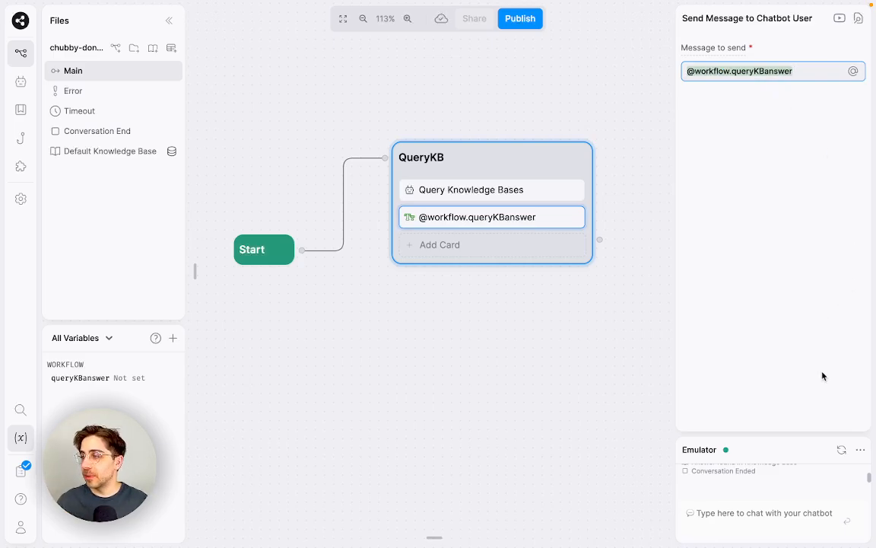
click(548, 189)
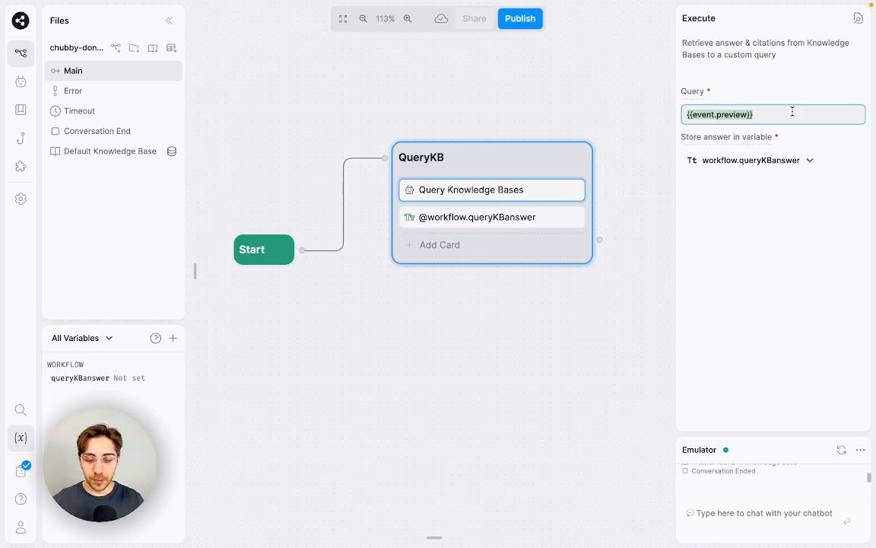
key(BackSpace)
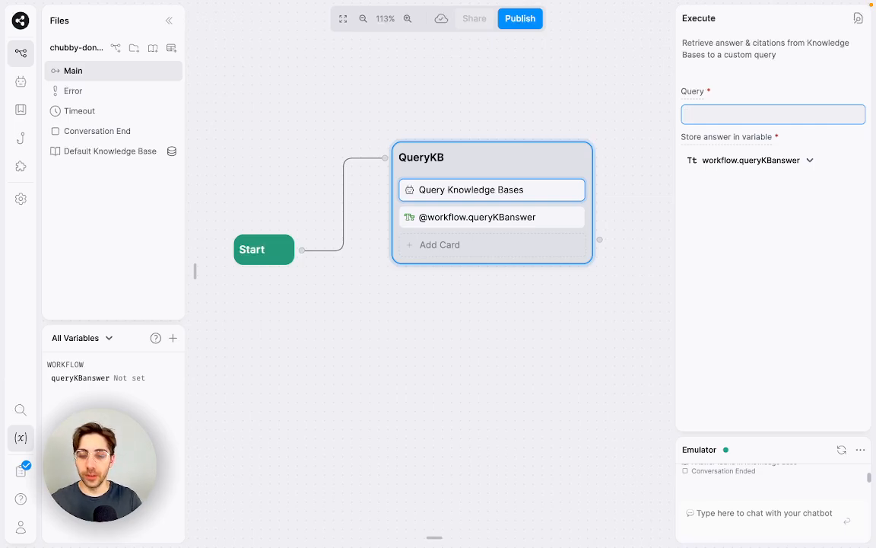
text(What colour )
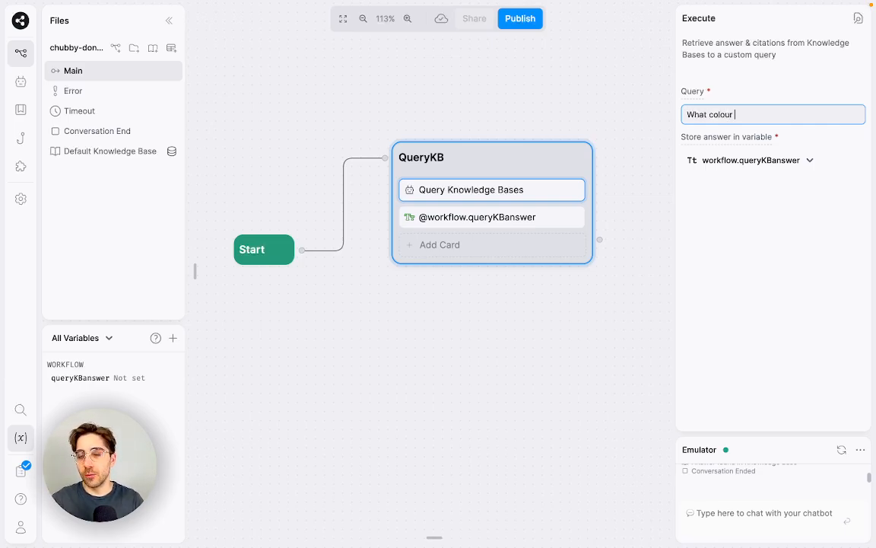
text(is the @workflow.a)
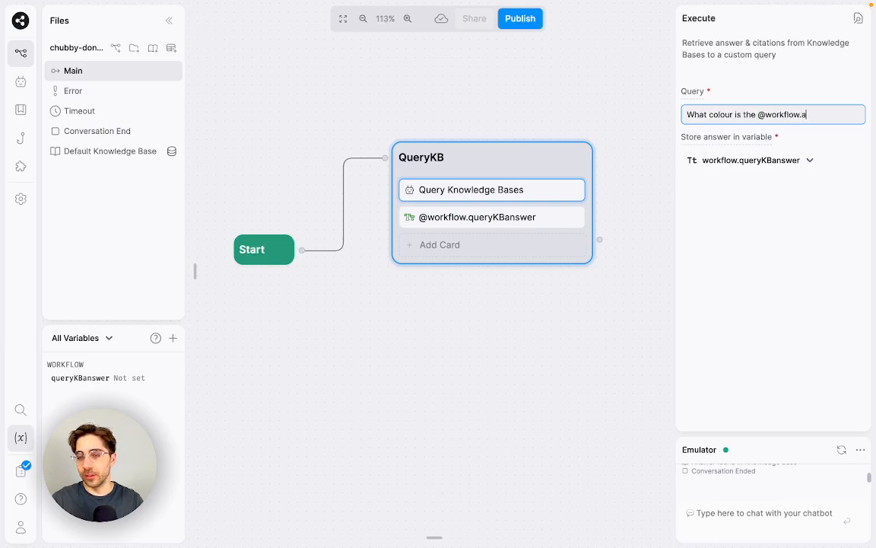
text(nimal?)
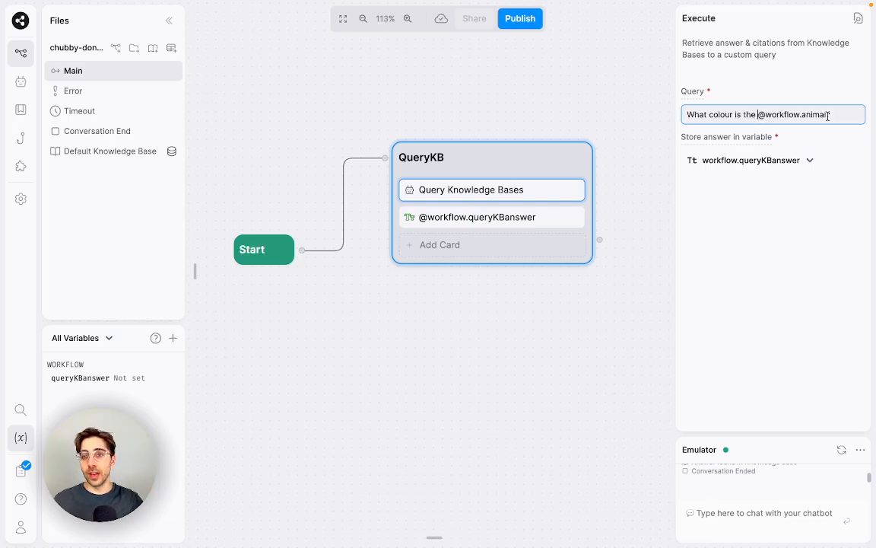
triple_click(767, 107)
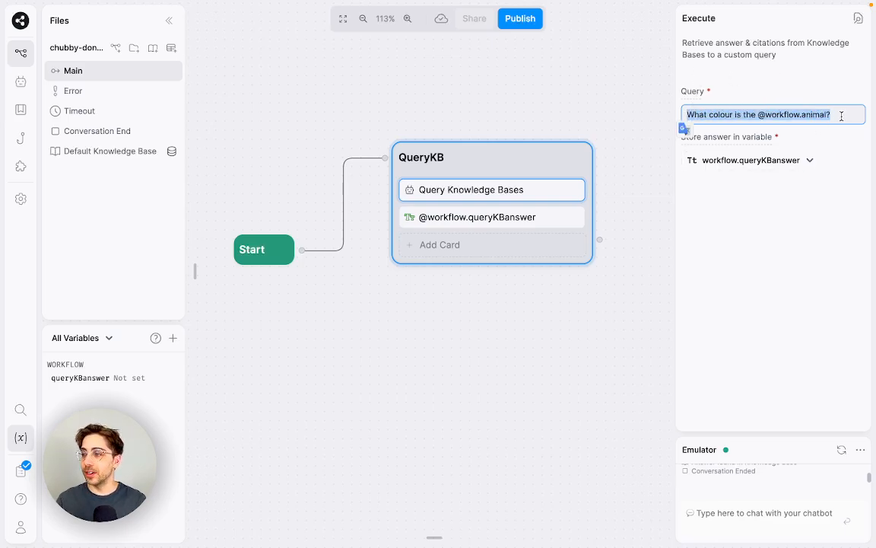
text({{event/pre)
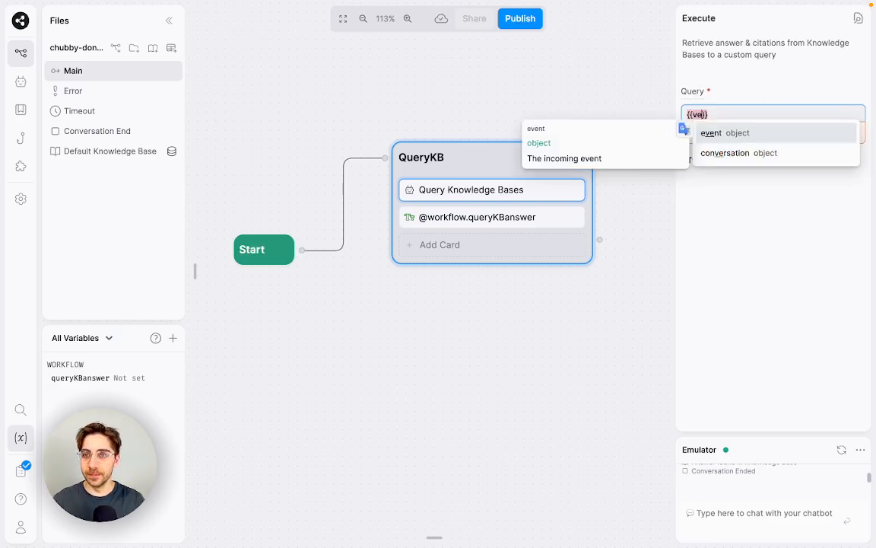
key(BackSpace)
key(BackSpace)
key(BackSpace)
key(BackSpace)
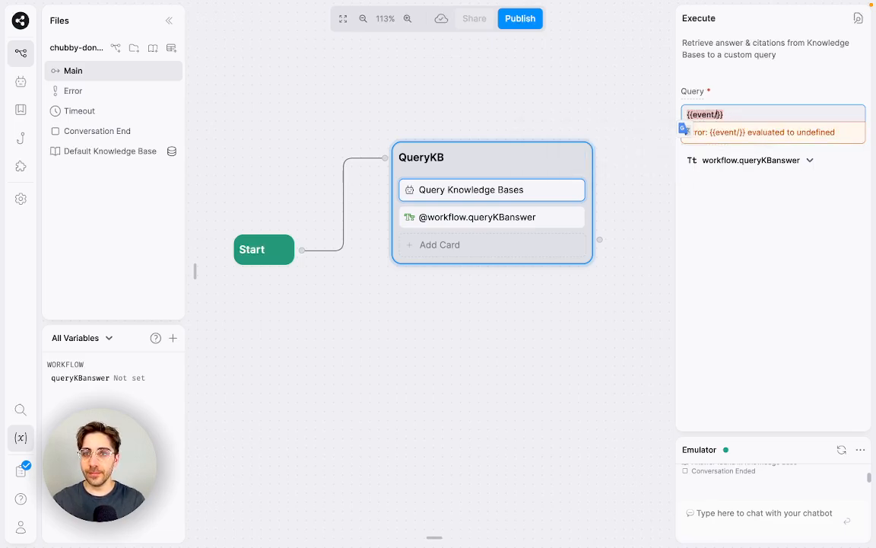
text(.preview)
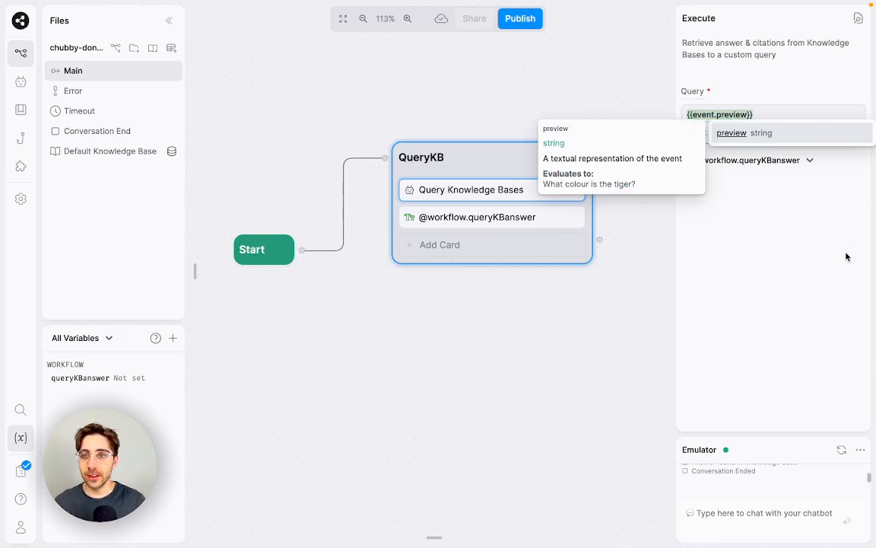
click(814, 301)
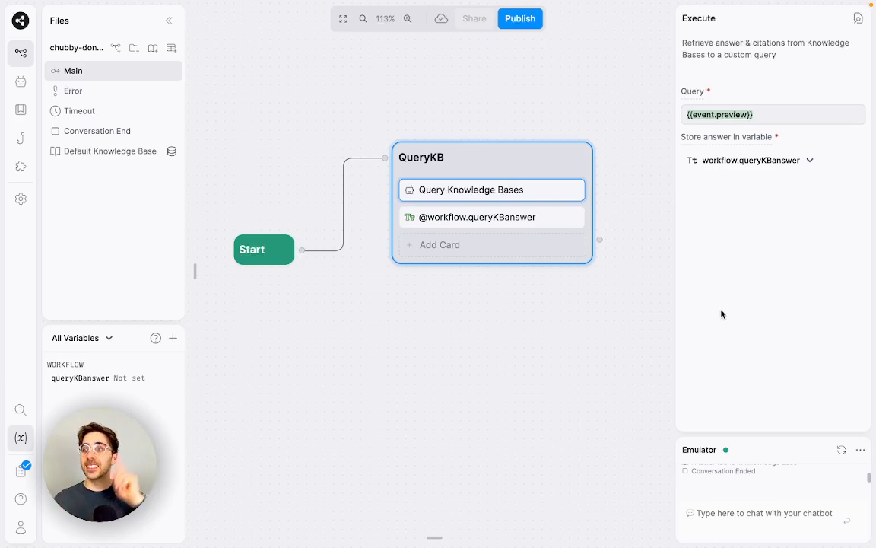
Step: Reset the emulator conversation and review the Knowledge Agent's settings, with Answer Manually on
click(842, 450)
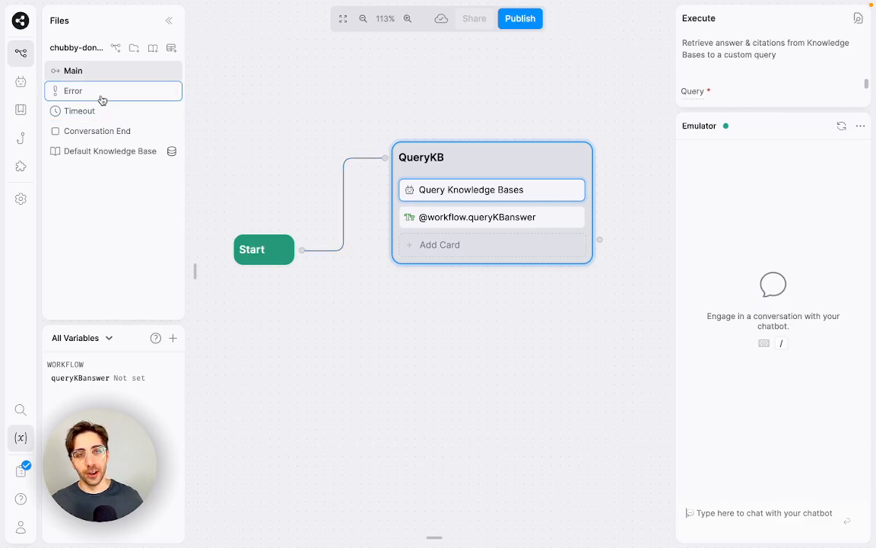
click(21, 81)
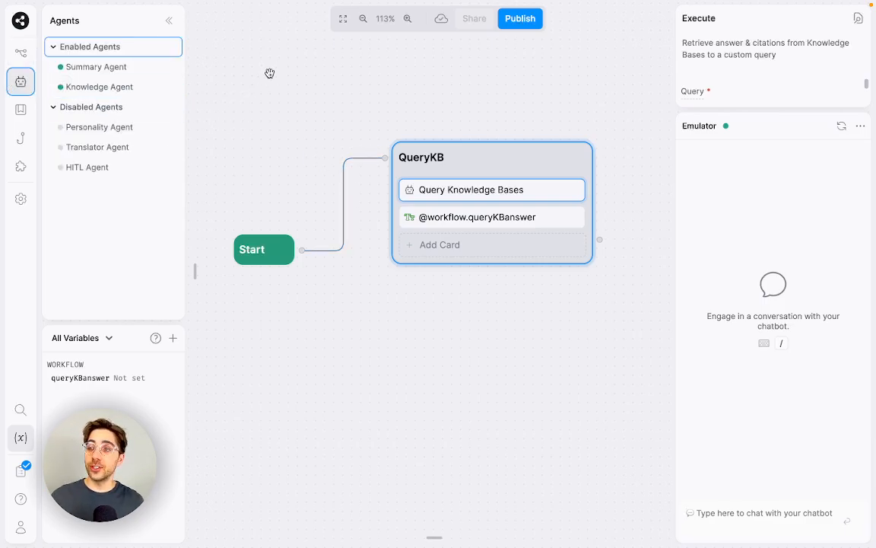
click(145, 87)
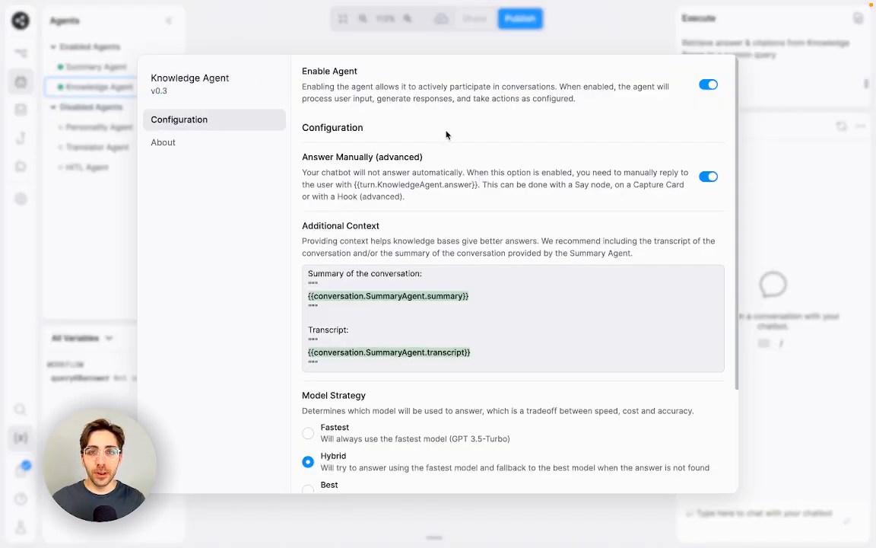
click(639, 40)
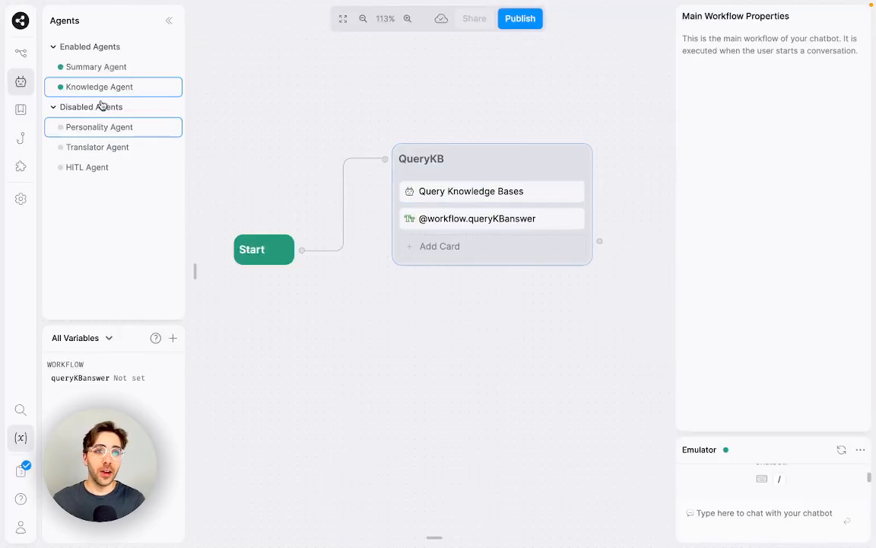
Step: Send 'Hi' in the emulator, receive 'The tiger is blue.', then clear the conversation
click(852, 452)
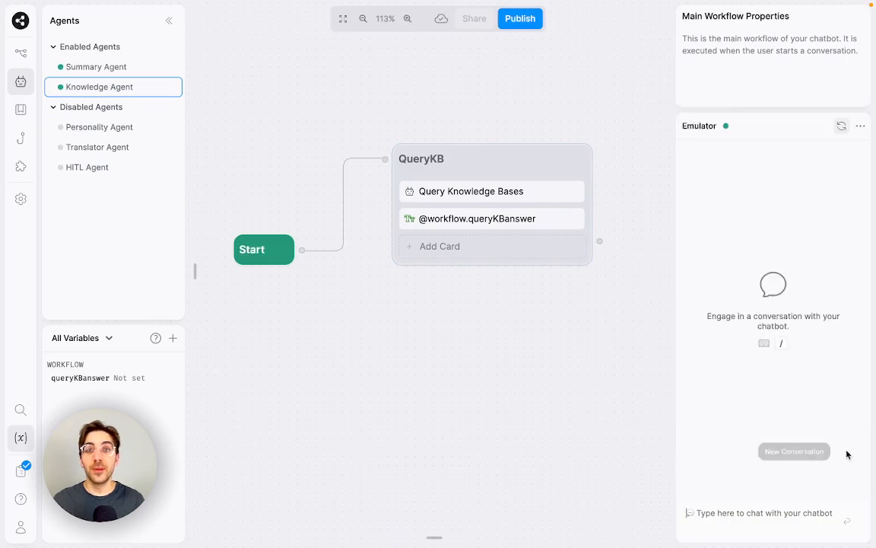
click(815, 524)
text(Hi)
key(Return)
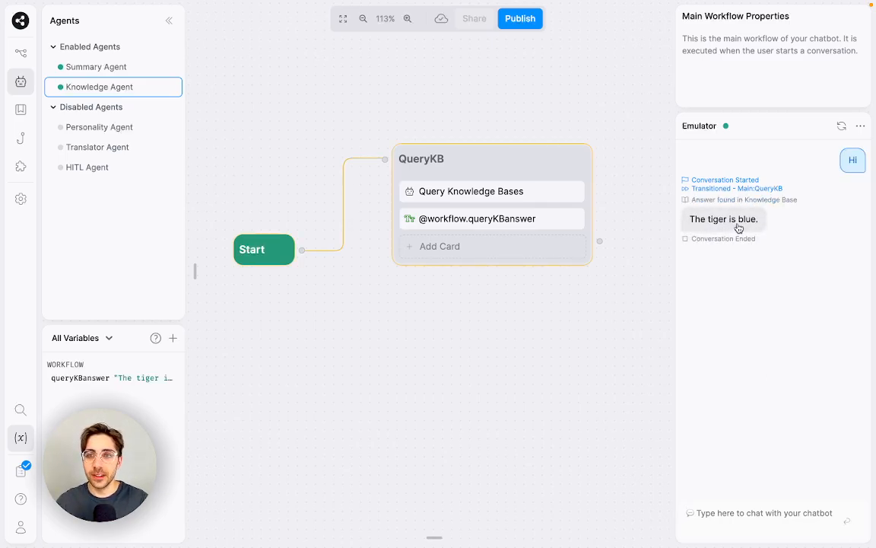
click(841, 125)
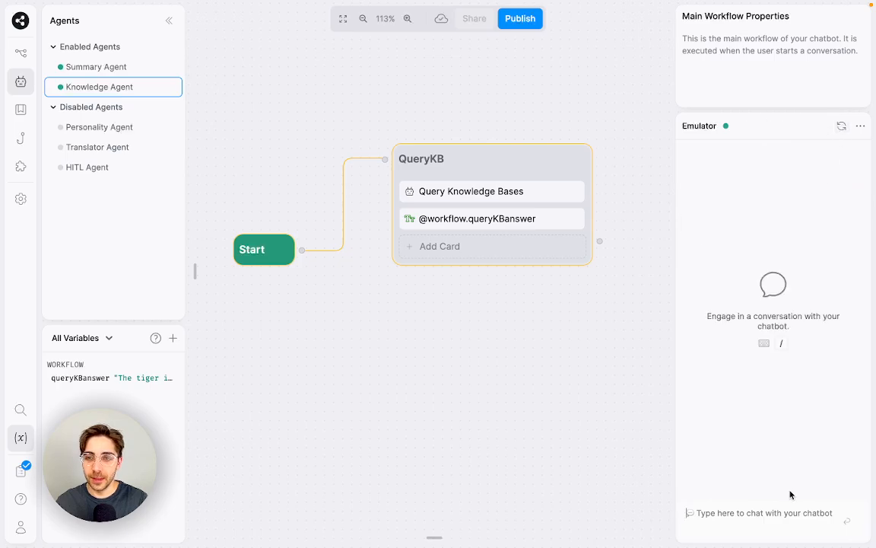
Step: Put a Wait for User Input card at the top of QueryKB
mouse_move(186, 176)
scroll(321, 361, down, 10)
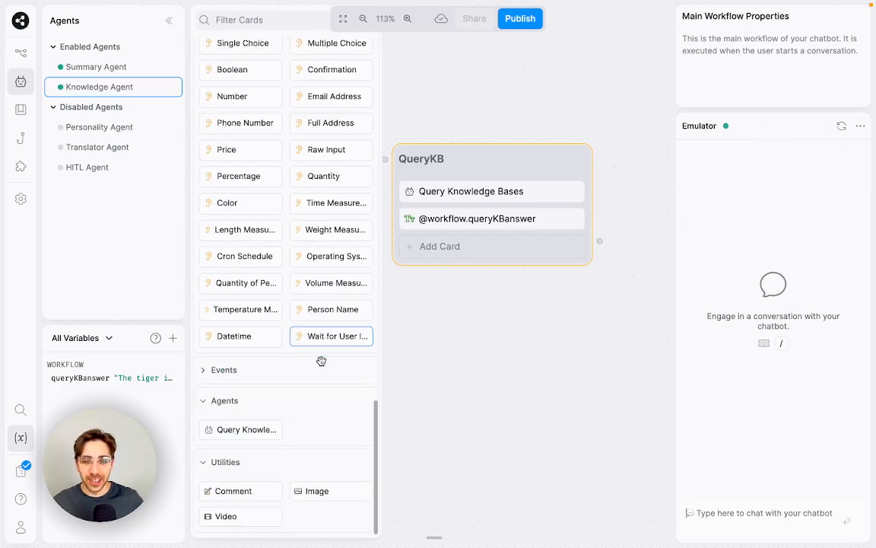
drag(338, 336, 456, 189)
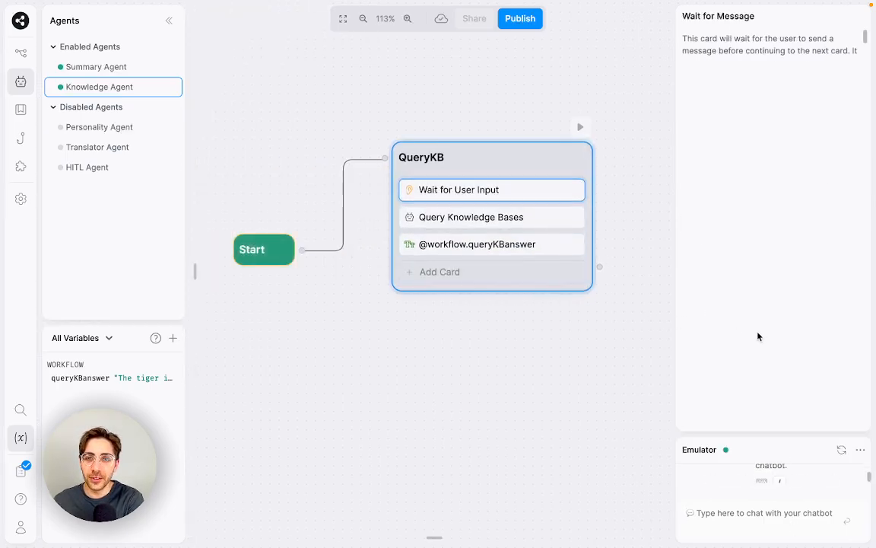
click(532, 398)
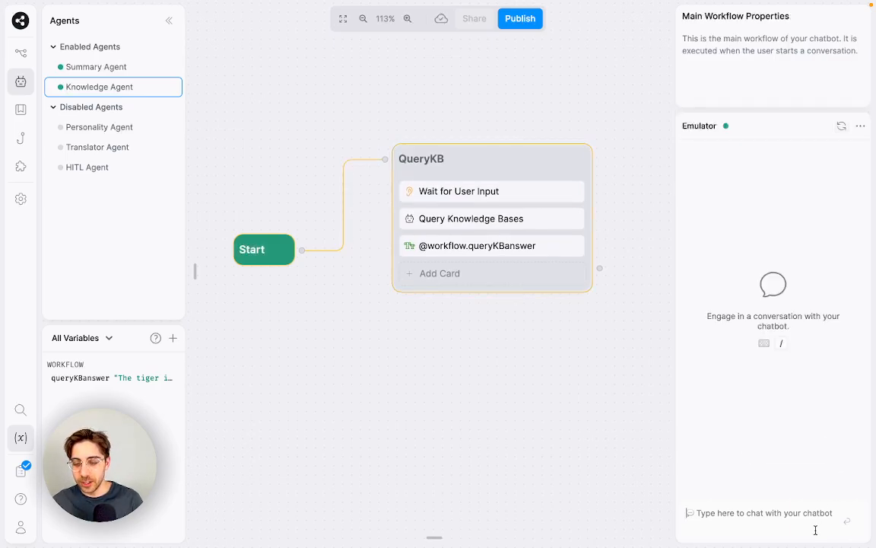
Step: Send Hi, then 'What colour is the tiger?' in the emulator, getting 'The tiger is blue.'
text(Hi)
key(Return)
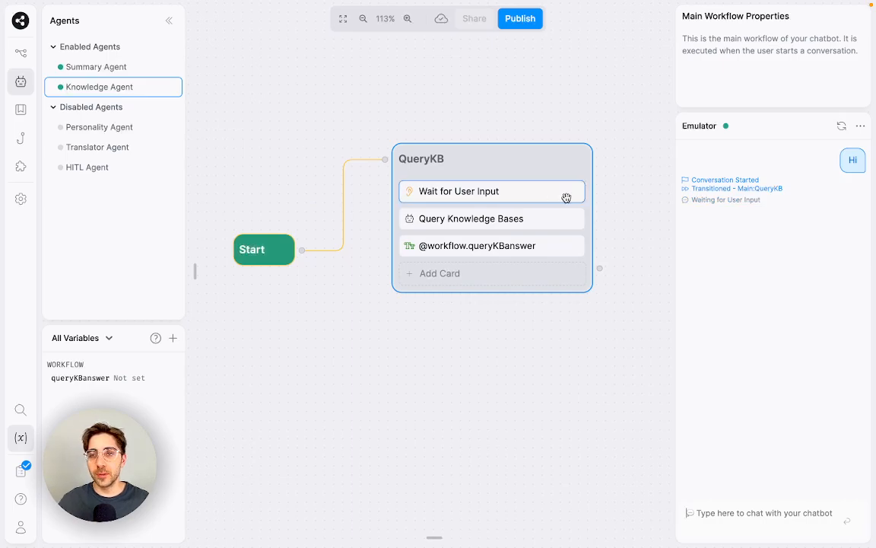
drag(769, 201, 700, 202)
click(726, 231)
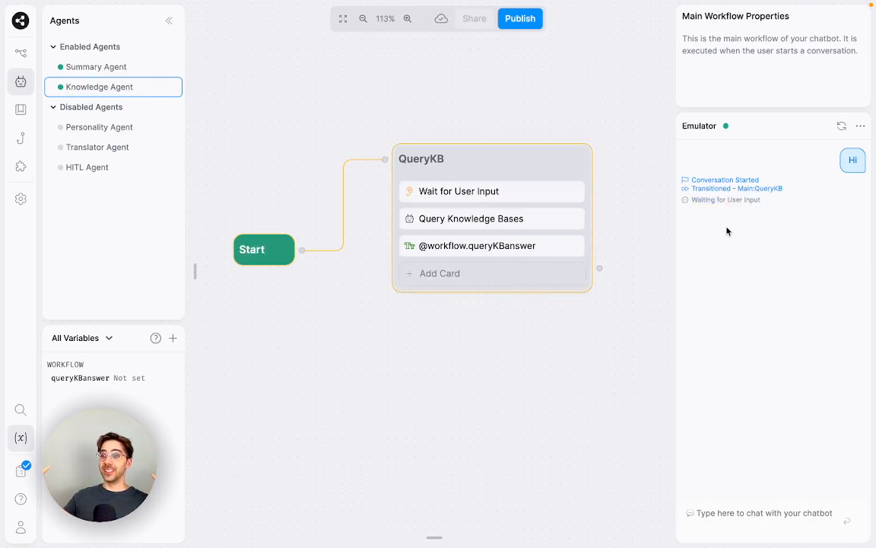
click(753, 523)
text(W)
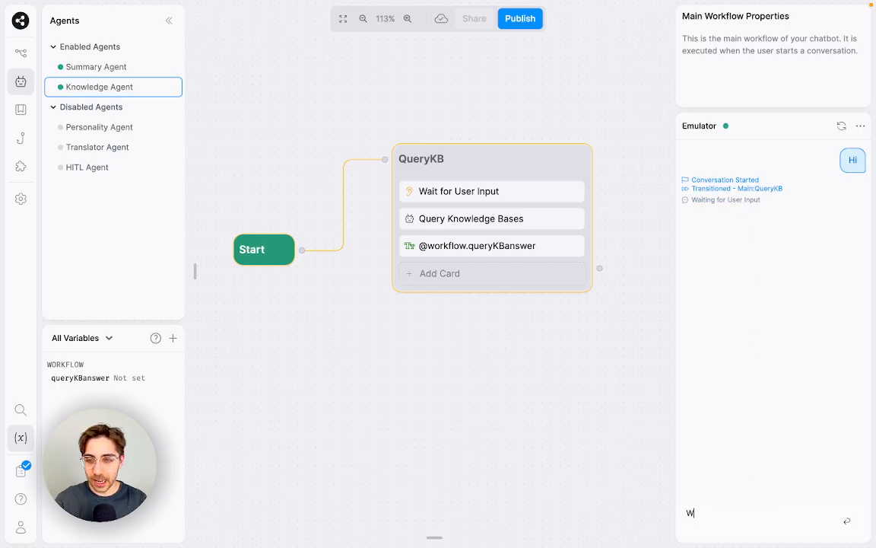
text(hat colour is the tiger?)
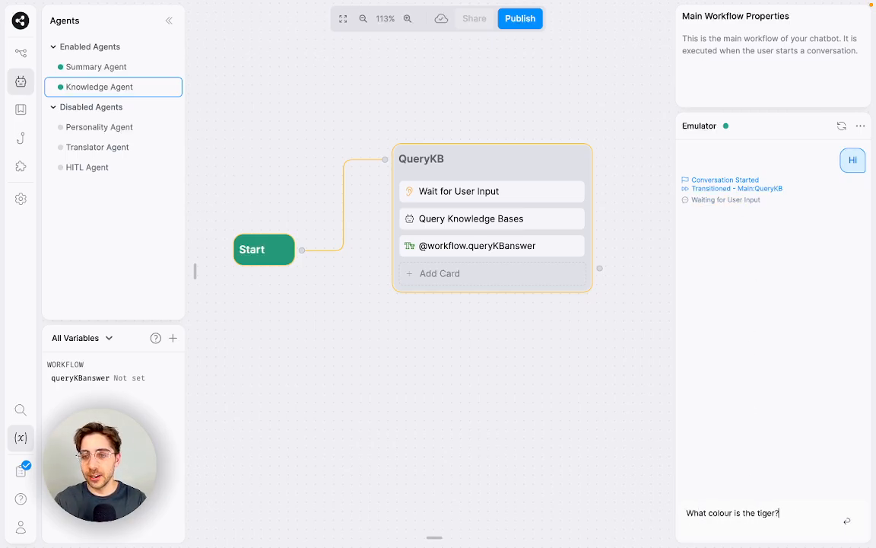
key(Return)
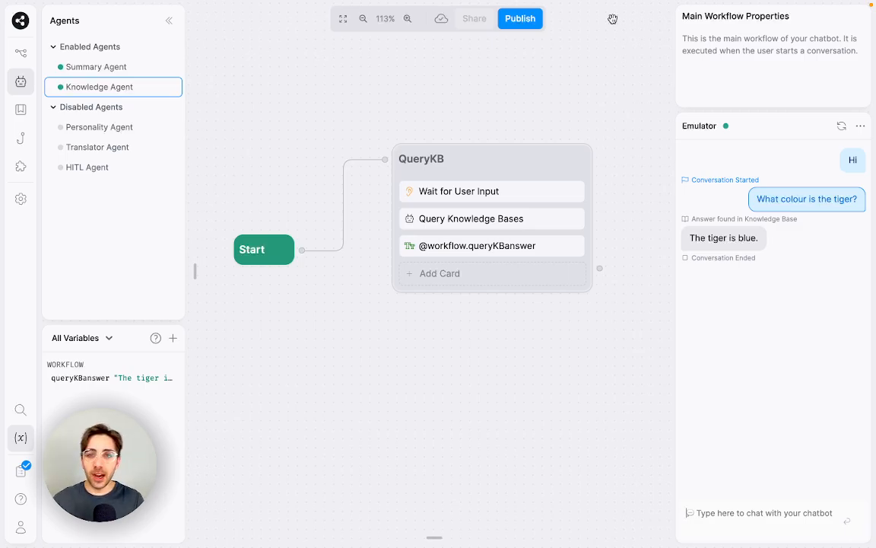
right_click(505, 247)
click(521, 281)
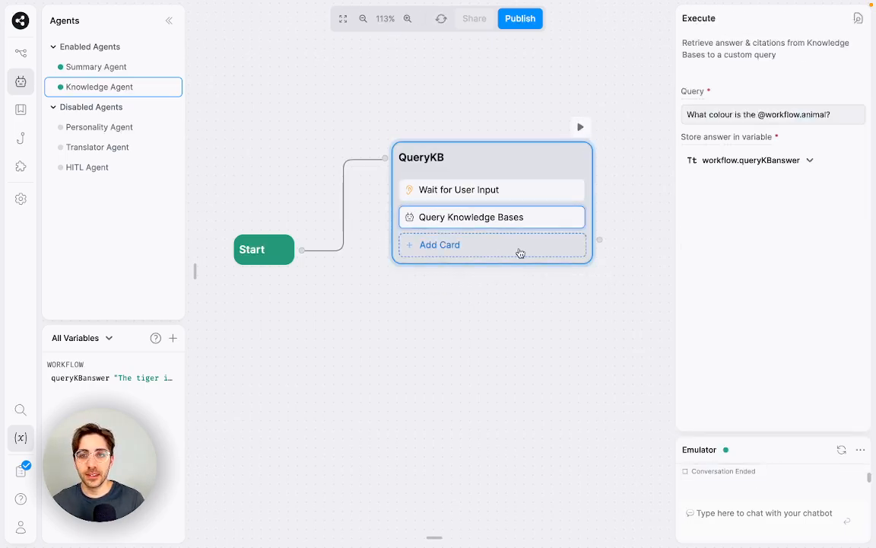
click(824, 510)
text(Hi)
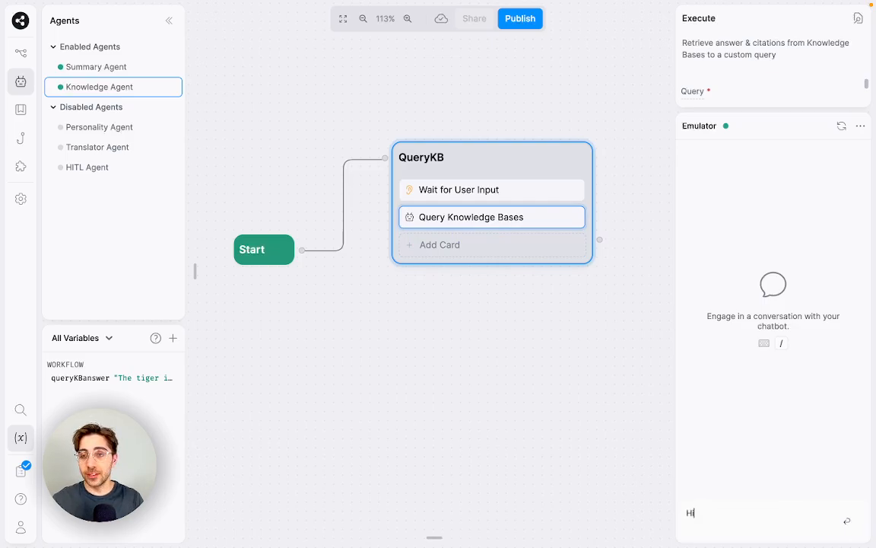
key(Return)
text(What colour is the tiger?)
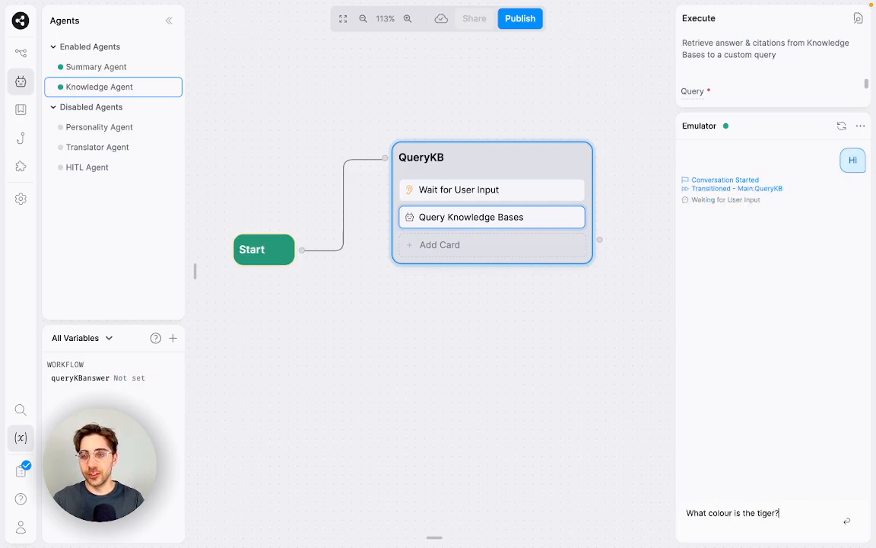
key(Return)
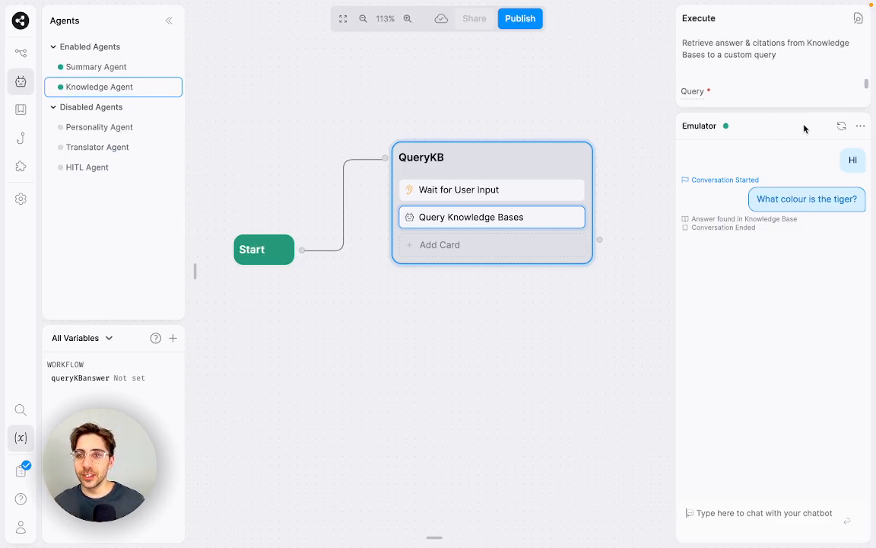
click(841, 126)
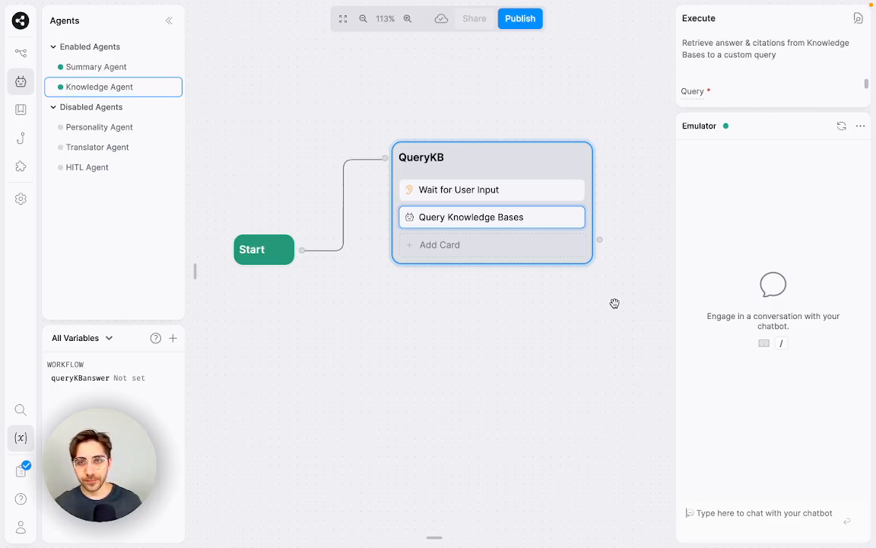
Step: Delete the Wait for User Input card so only Query Knowledge Bases remains in QueryKB
drag(452, 382, 425, 394)
right_click(499, 229)
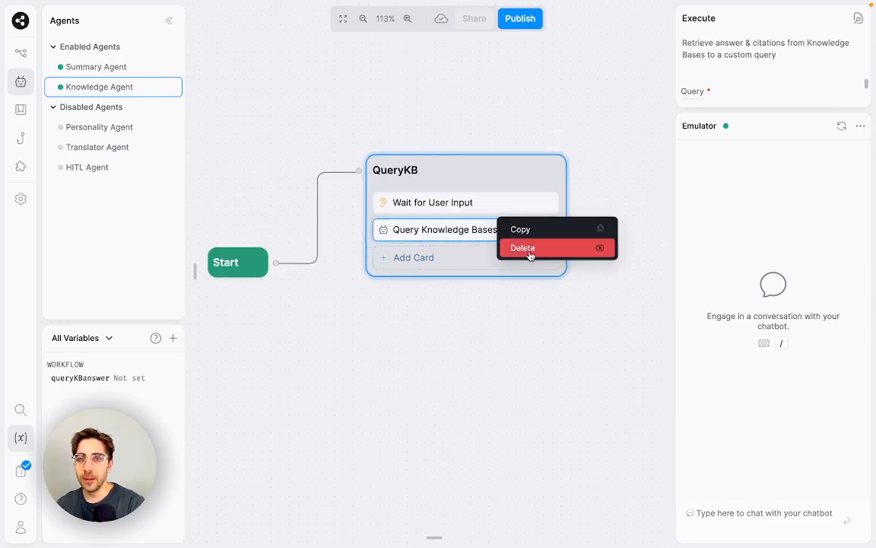
click(493, 393)
right_click(449, 229)
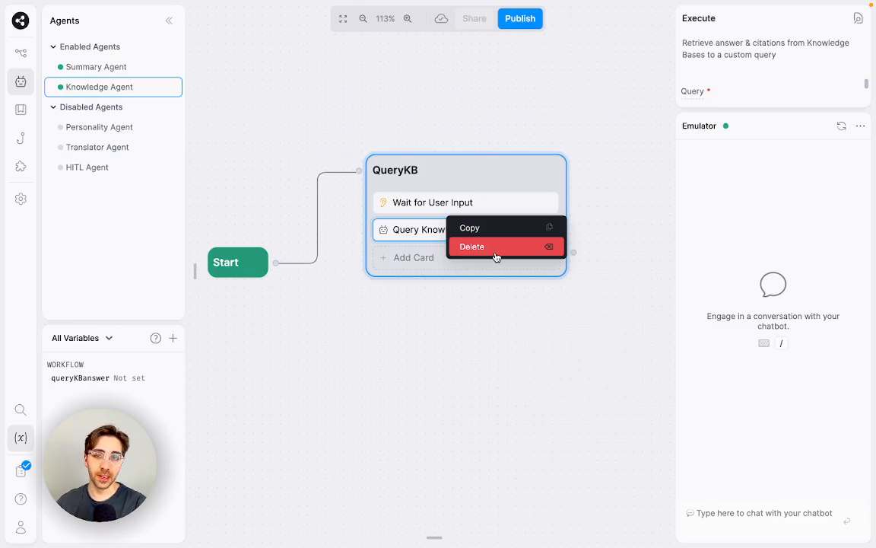
click(495, 247)
click(498, 376)
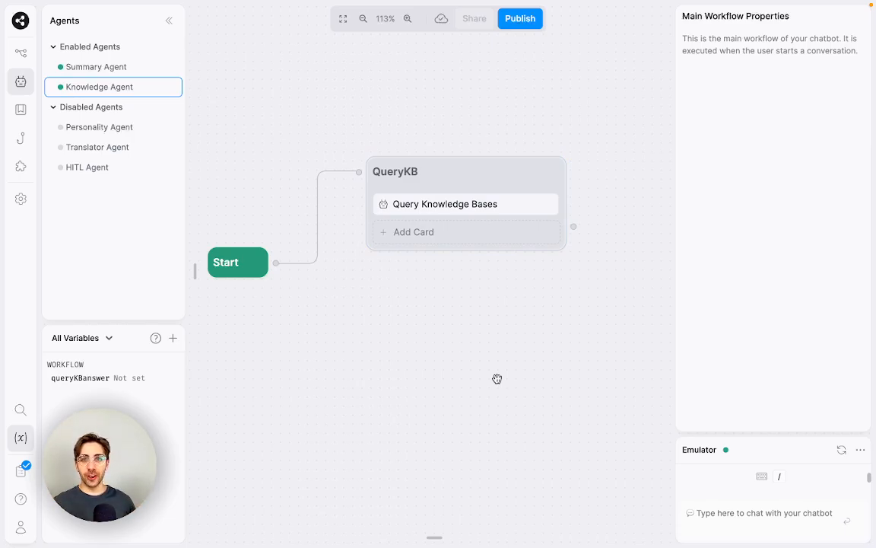
scroll(500, 377, up, 2)
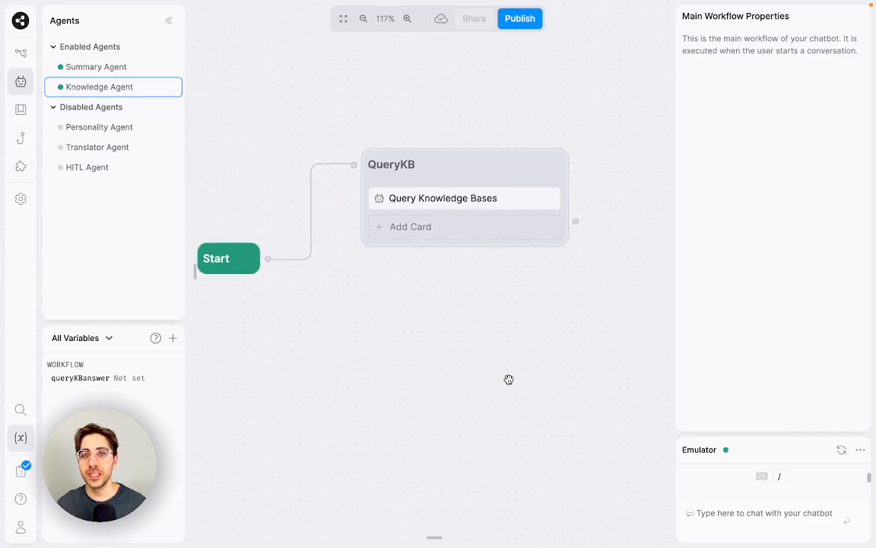
scroll(510, 377, down, 1)
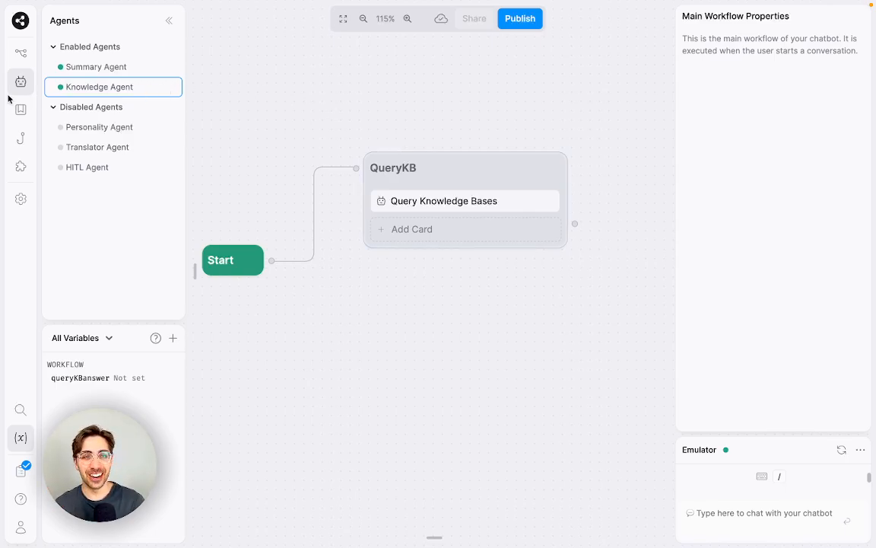
Step: Add a new empty data table, Data1Table, from the Files panel
click(21, 52)
drag(444, 380, 461, 377)
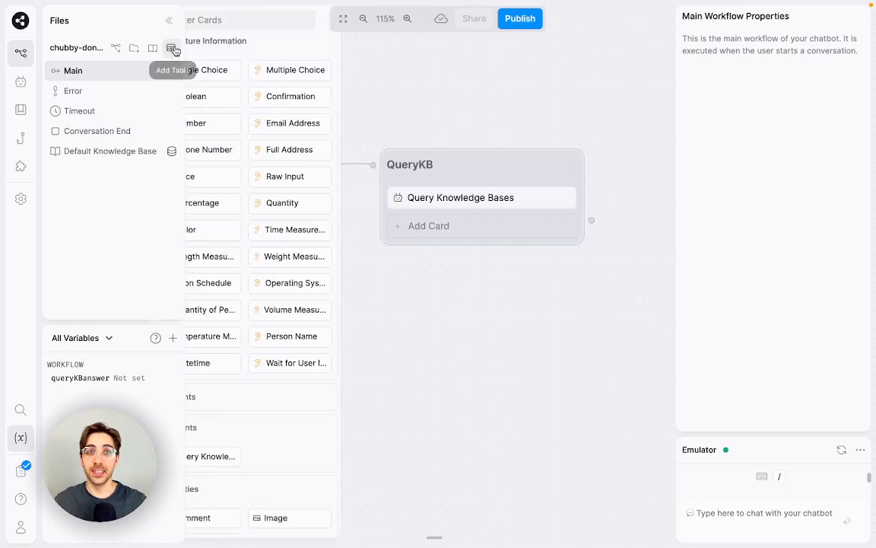
click(172, 47)
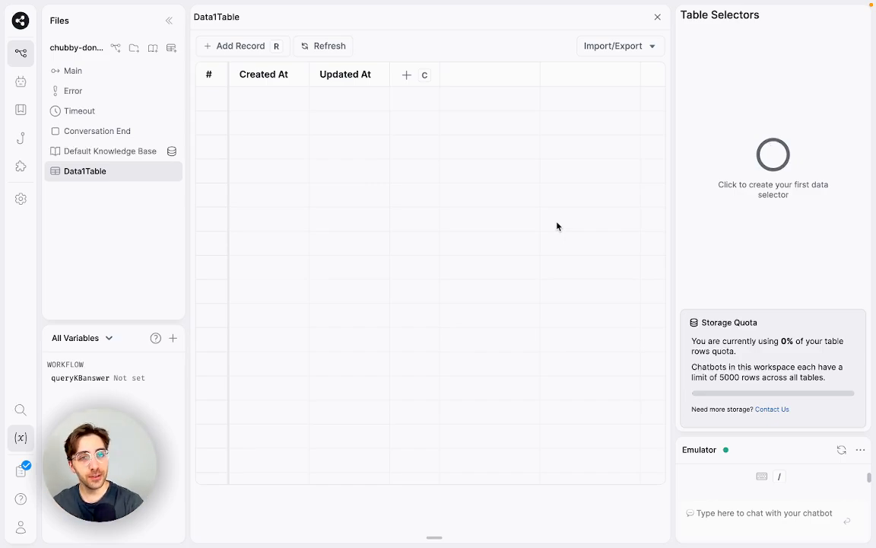
Step: Rename the table to EmailsTable and add an Email column
click(214, 17)
key(ctrl+a)
text(EmailsTable)
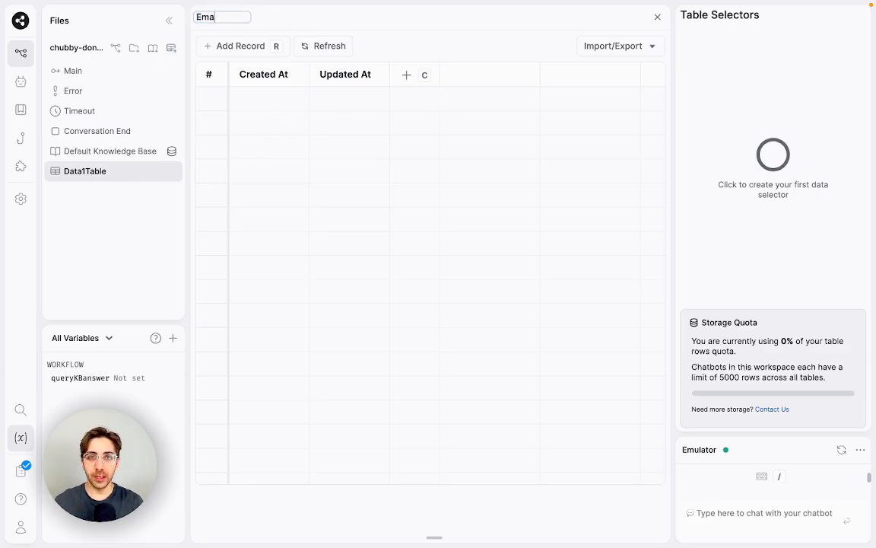
key(Return)
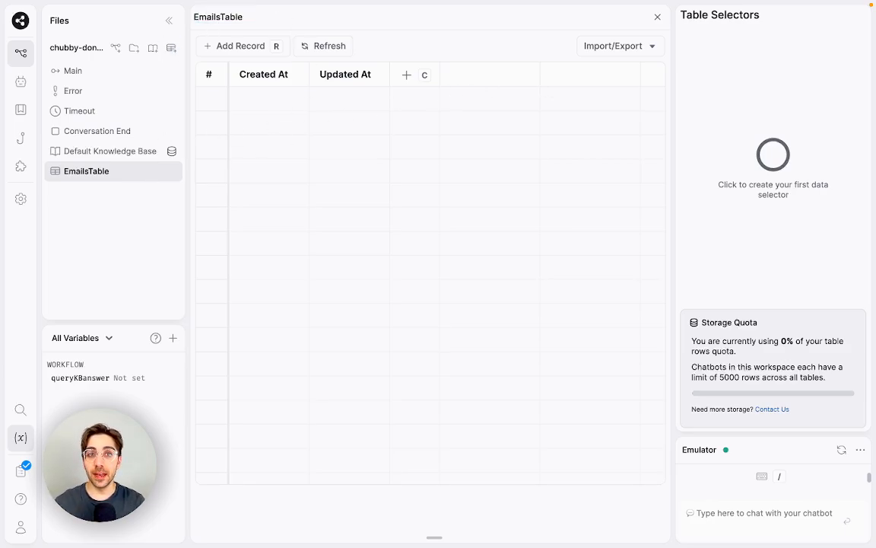
click(417, 80)
text(Email)
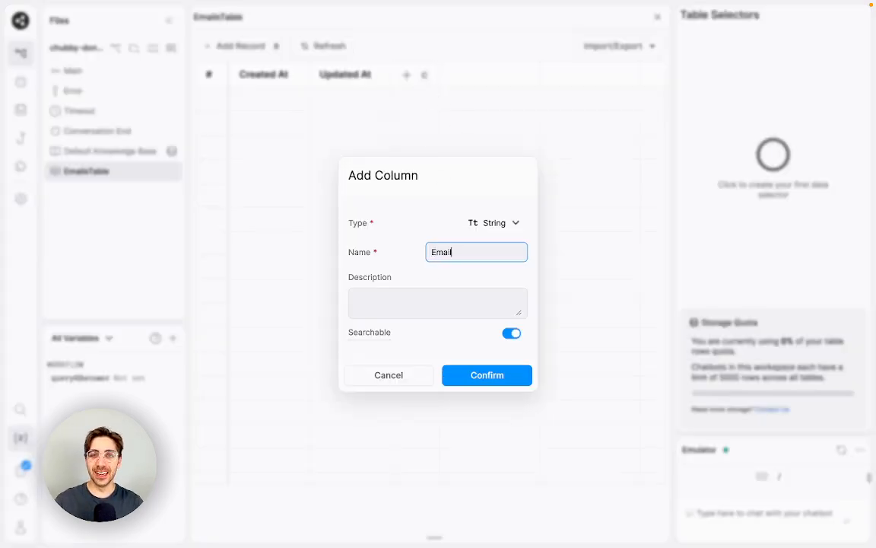
key(Return)
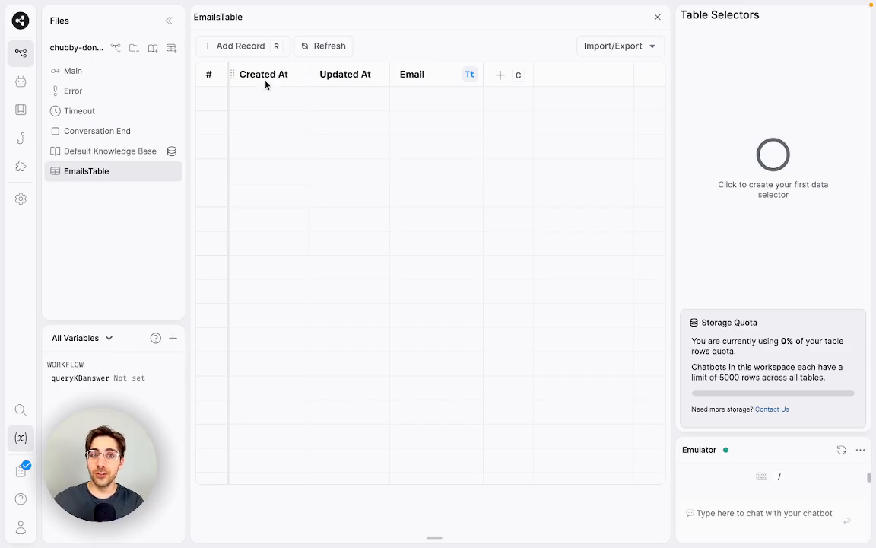
Step: Hide the Created At and Updated At columns, widen Email, and go back to Main
right_click(372, 84)
click(392, 126)
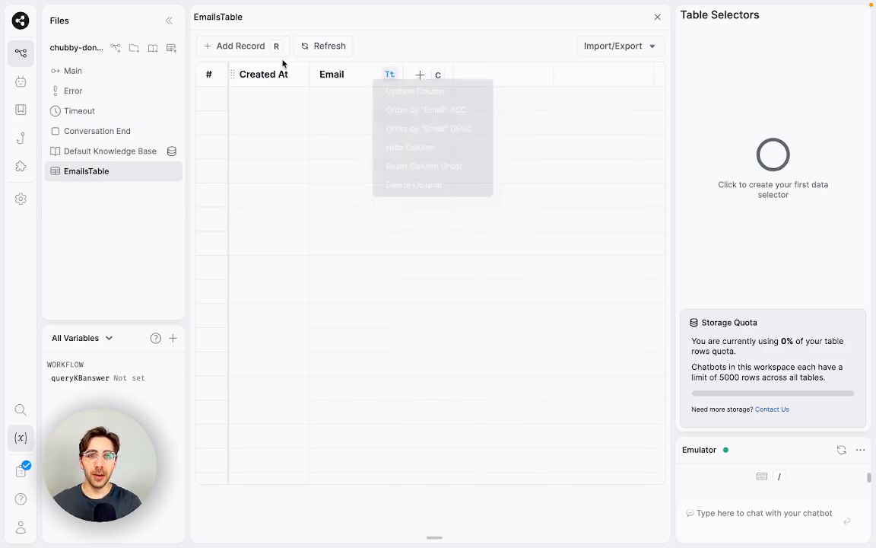
right_click(261, 74)
click(297, 120)
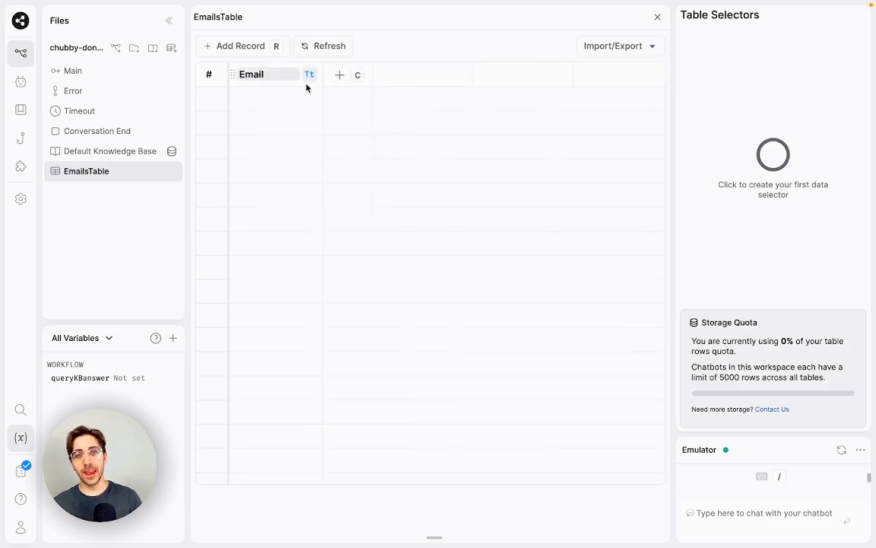
drag(324, 76, 455, 76)
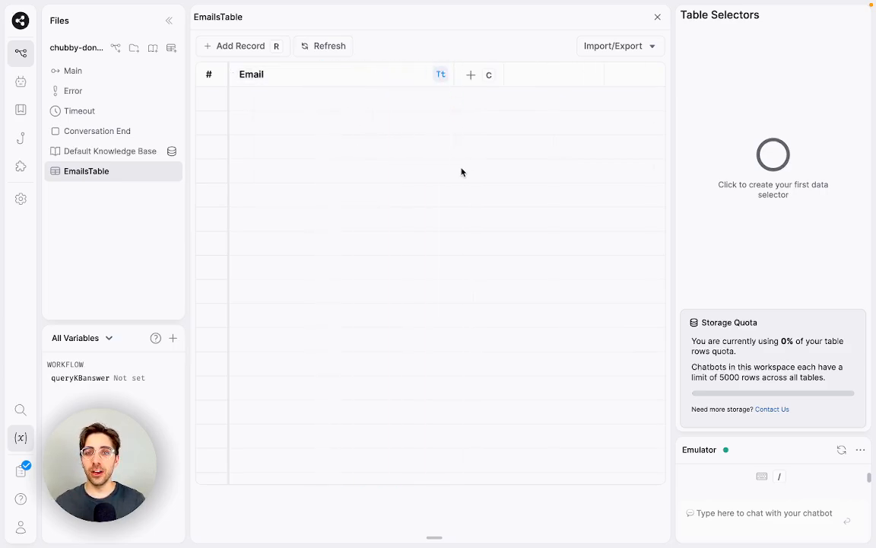
click(121, 72)
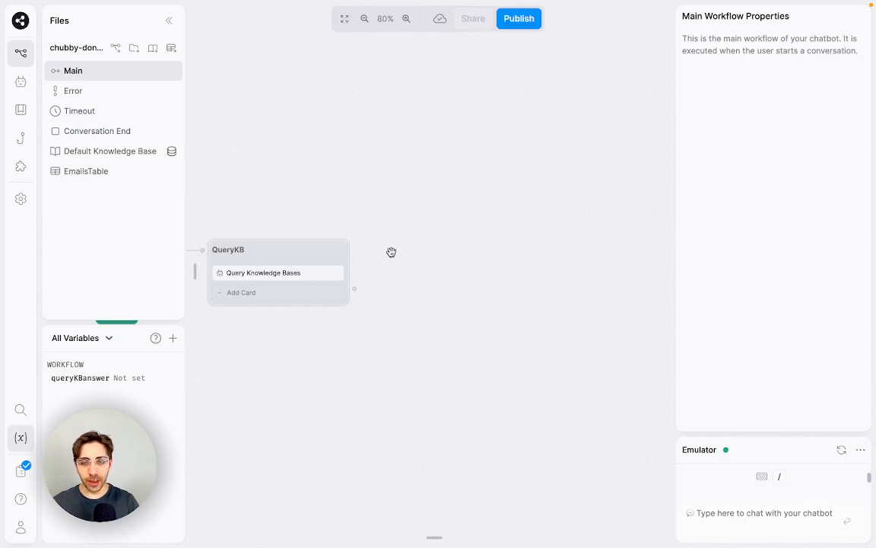
Step: Add a Text card above the KB query: 'Hello, and welcome to our conversation! You can go ahead and ask me anything.'
scroll(567, 235, up, 5)
drag(561, 239, 632, 210)
scroll(586, 224, down, 5)
scroll(612, 216, up, 2)
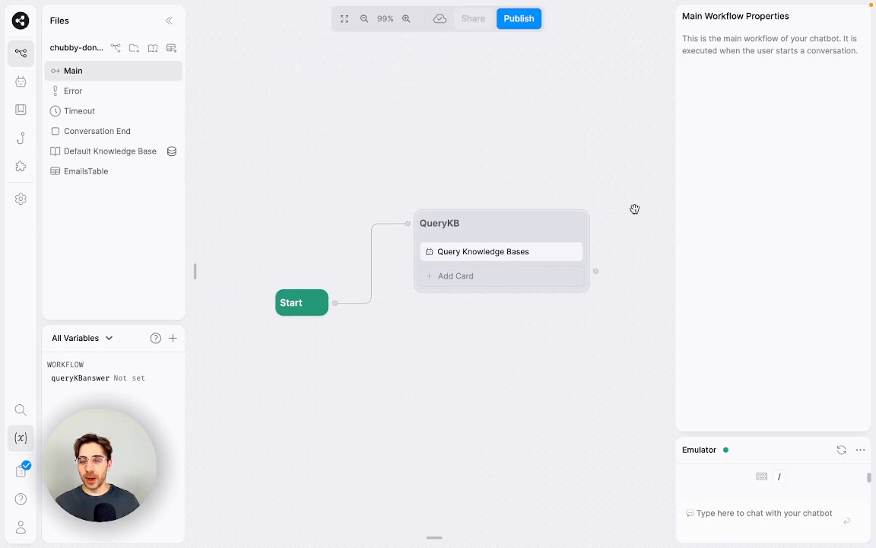
mouse_move(200, 136)
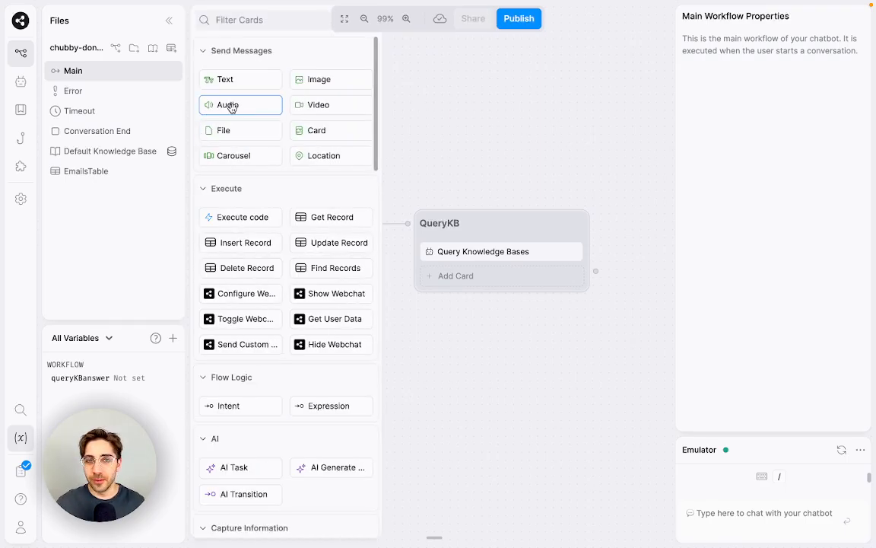
drag(241, 80, 510, 248)
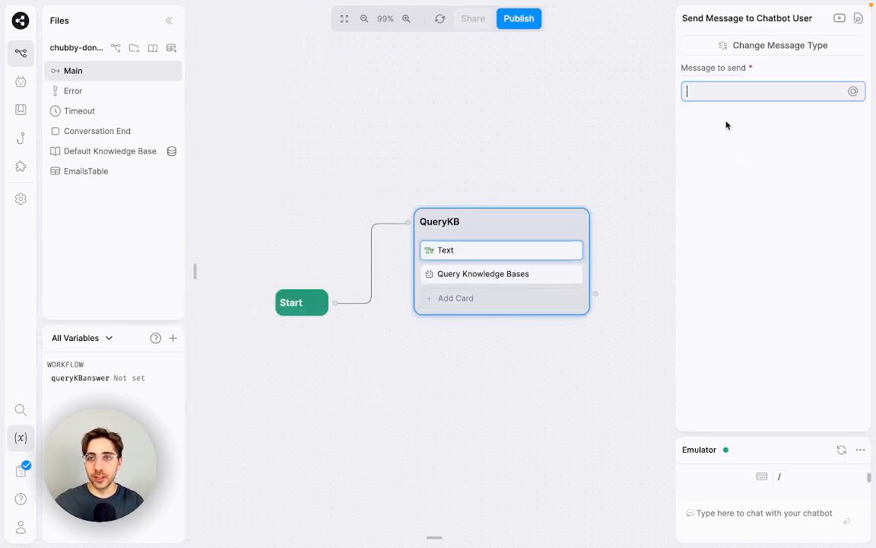
text(Hello, and)
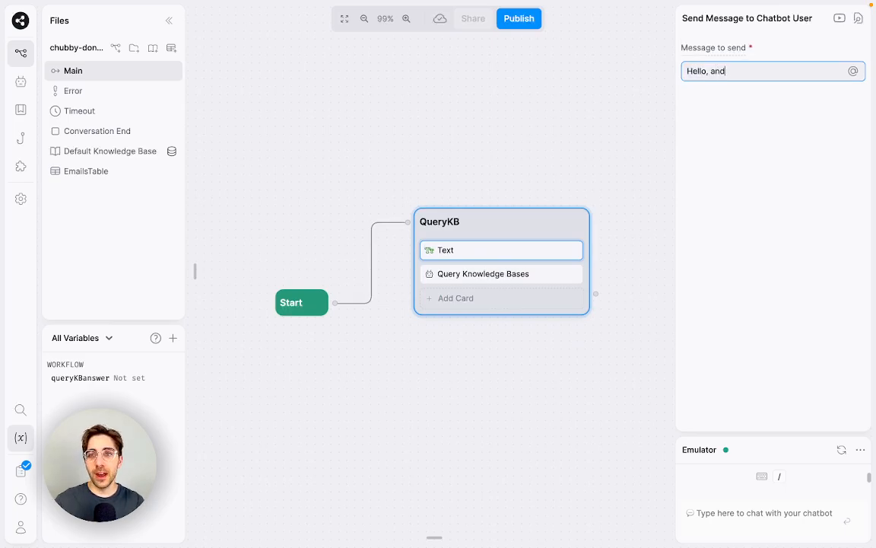
text( welcome to our conversa)
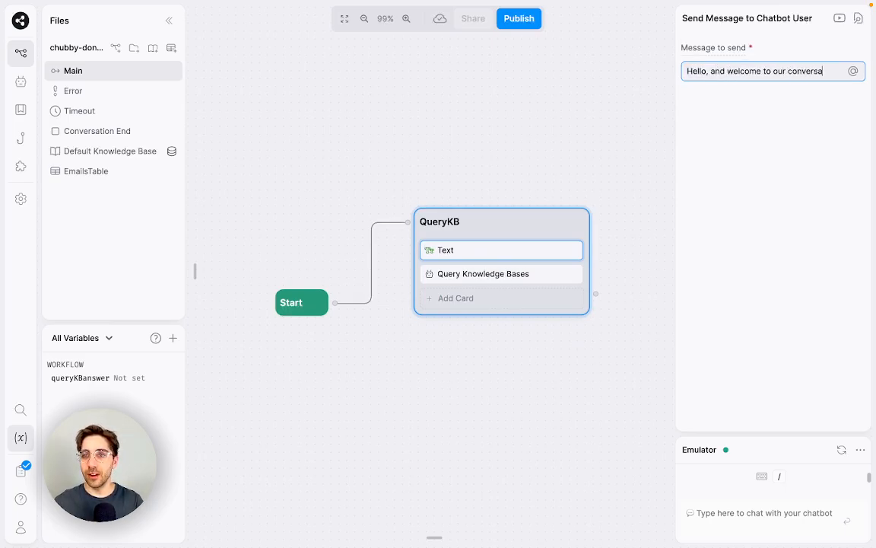
text(tion! You can go ahead)
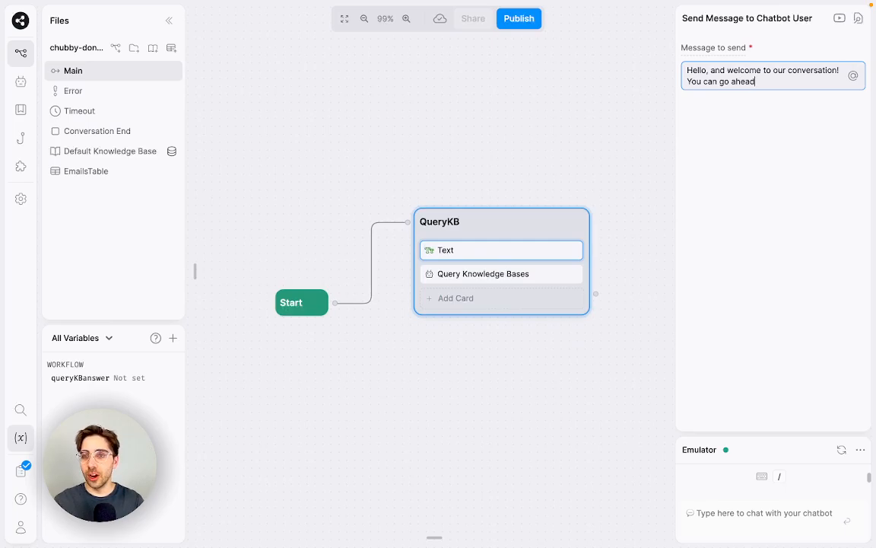
text( and ask me anything.)
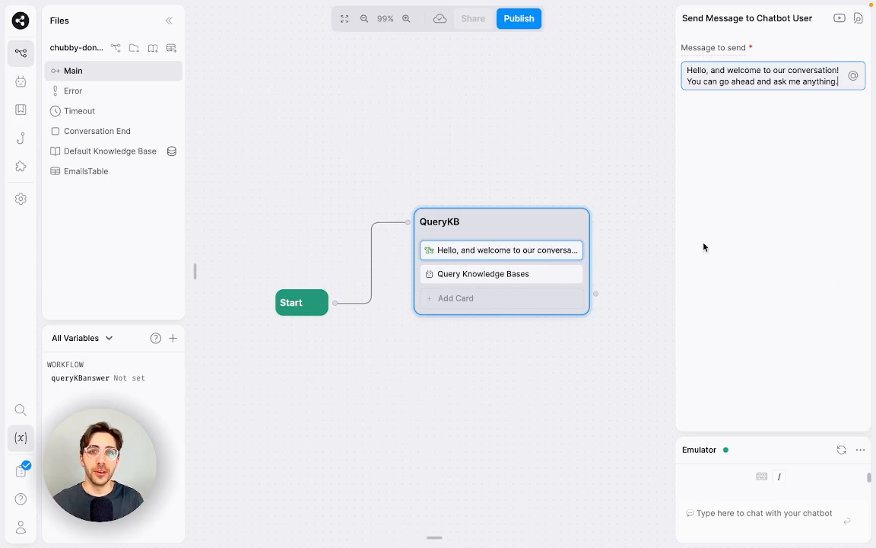
click(362, 171)
Step: Add an Execute code card to QueryKB, then delete it unused
mouse_move(192, 190)
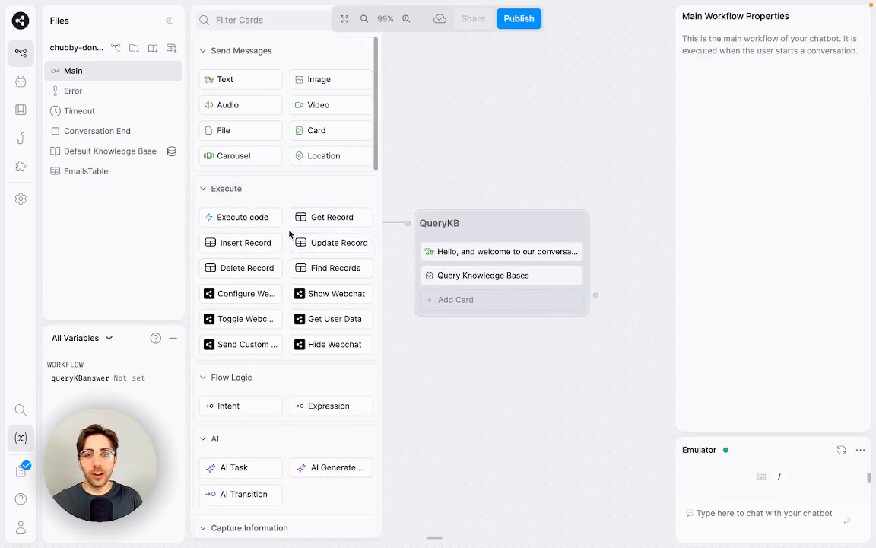
drag(261, 217, 508, 244)
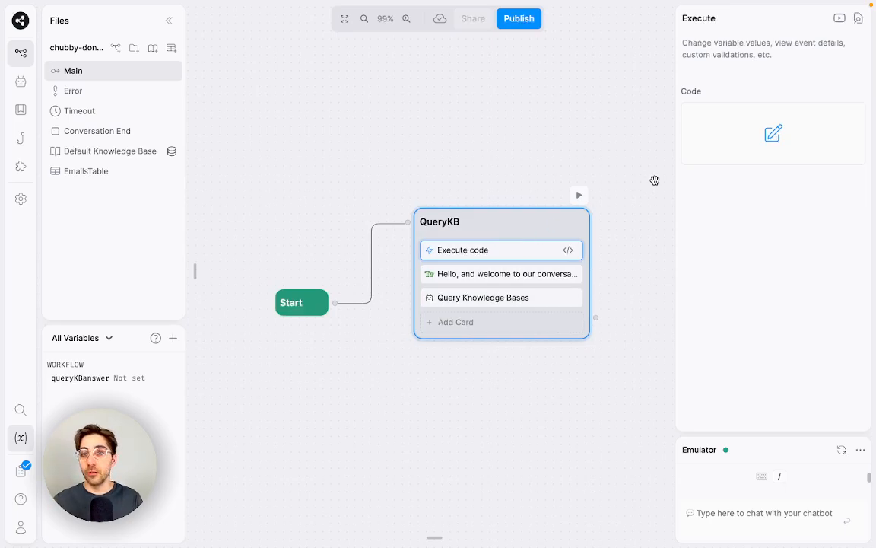
click(710, 161)
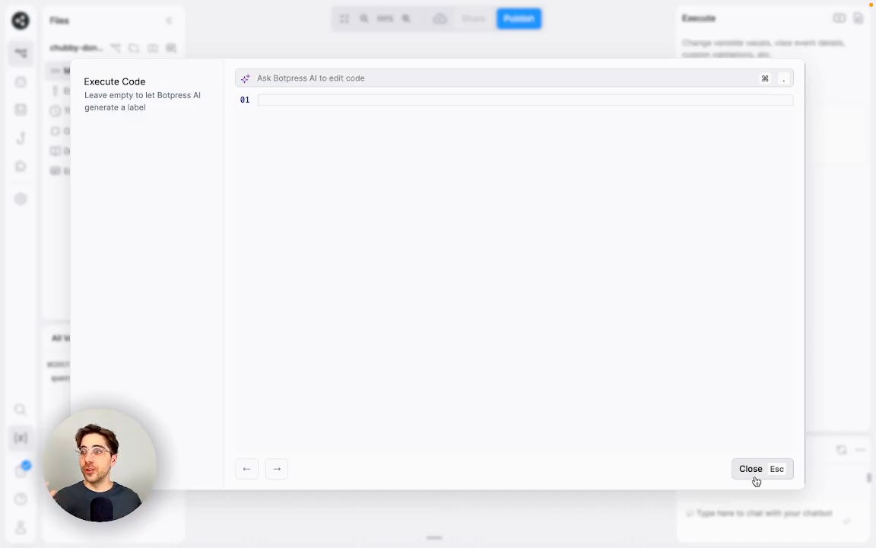
click(756, 479)
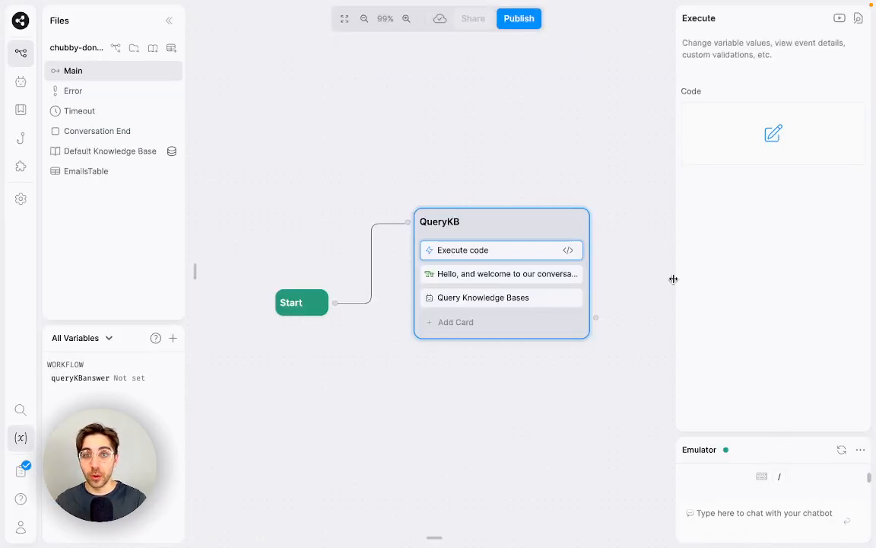
right_click(540, 256)
click(578, 295)
click(535, 136)
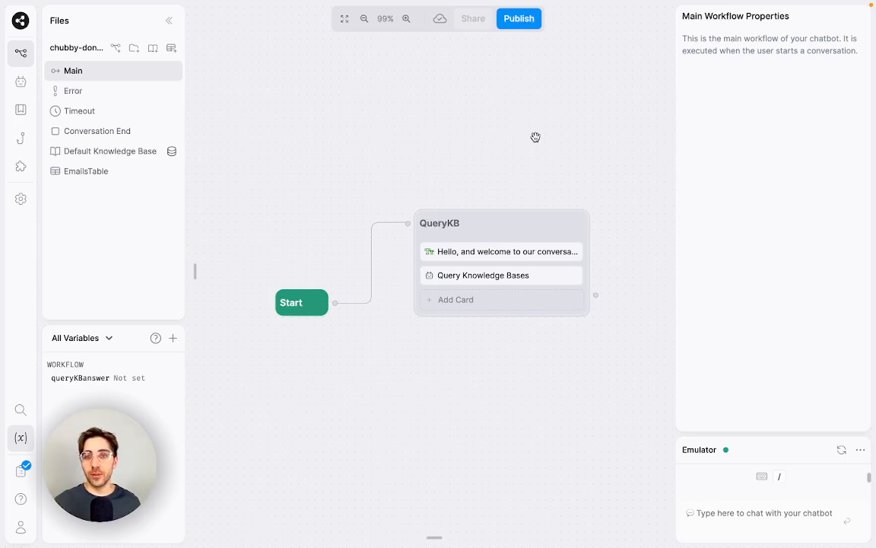
Step: Scroll the card library down to the Capture Information types
mouse_move(193, 182)
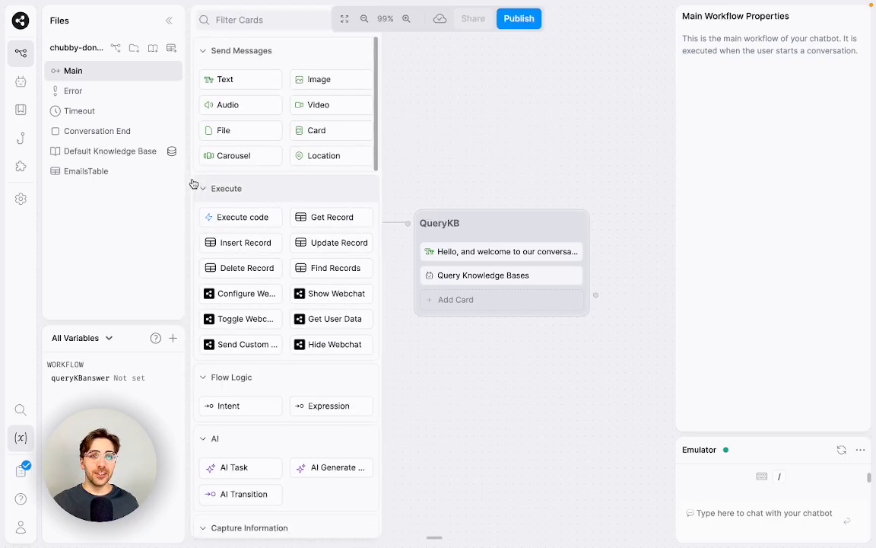
scroll(275, 230, down, 2)
scroll(274, 230, down, 3)
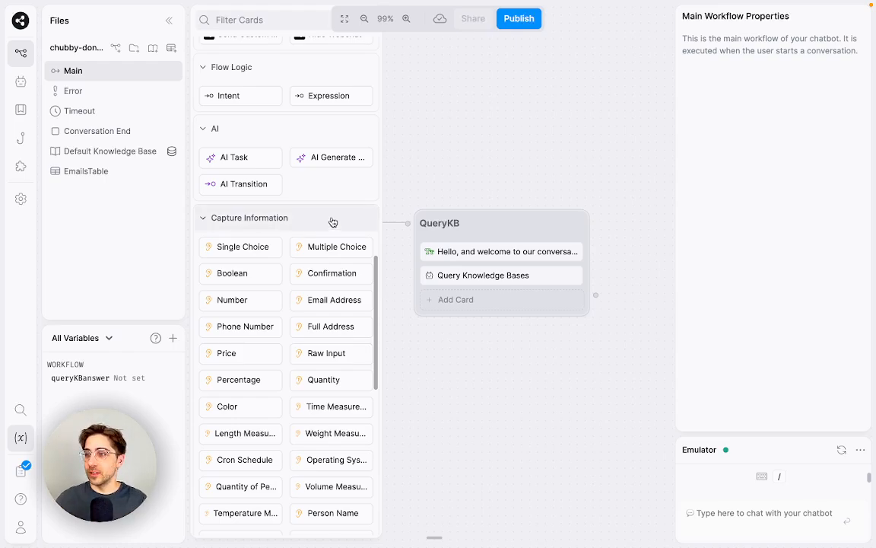
scroll(333, 221, down, 1)
scroll(332, 218, down, 1)
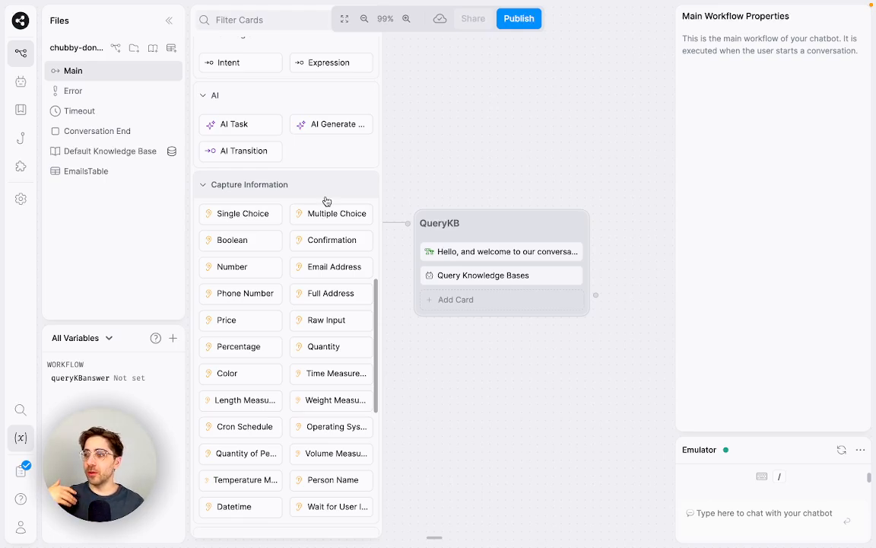
Step: Add a Raw Input capture card to QueryKB after the greeting text
click(532, 112)
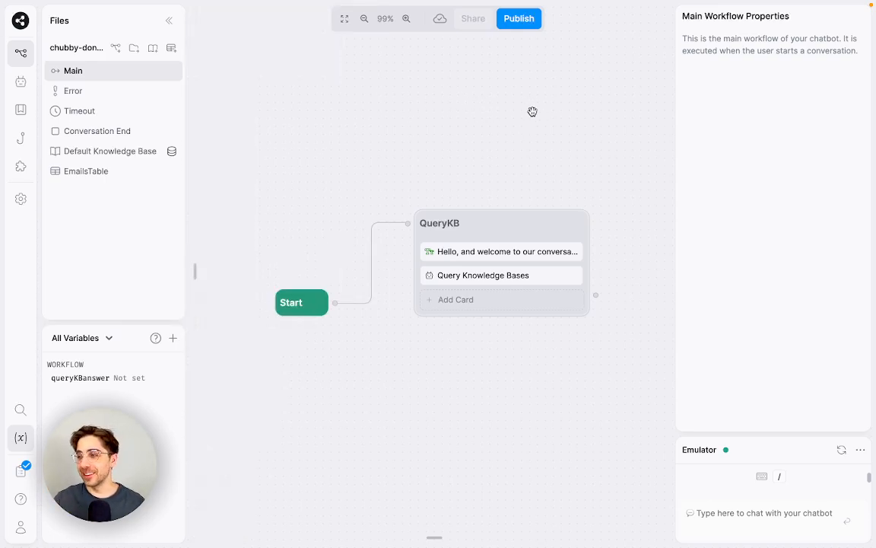
scroll(521, 144, up, 3)
drag(495, 129, 490, 93)
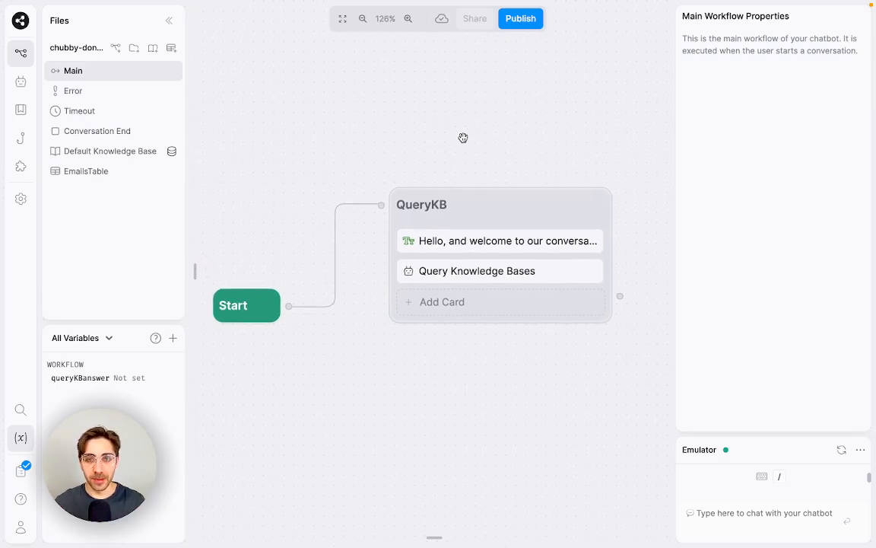
scroll(463, 138, down, 2)
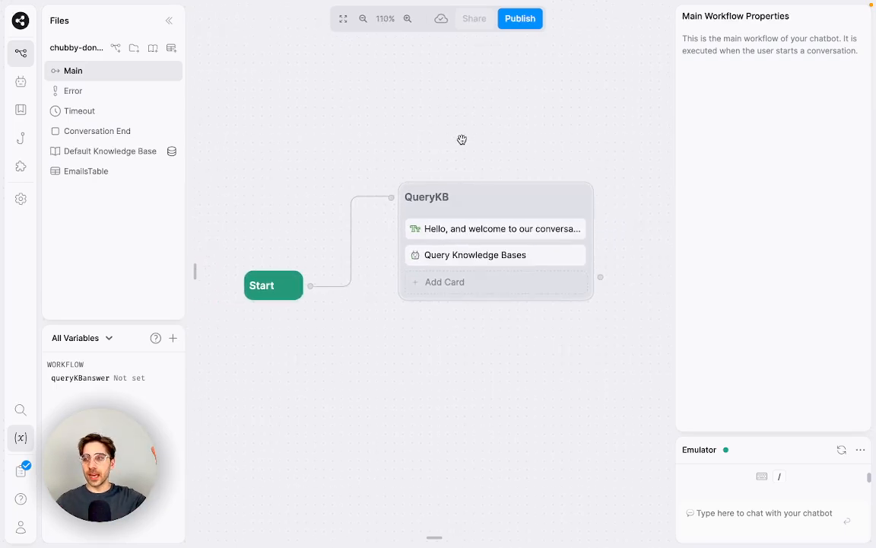
click(527, 237)
click(527, 232)
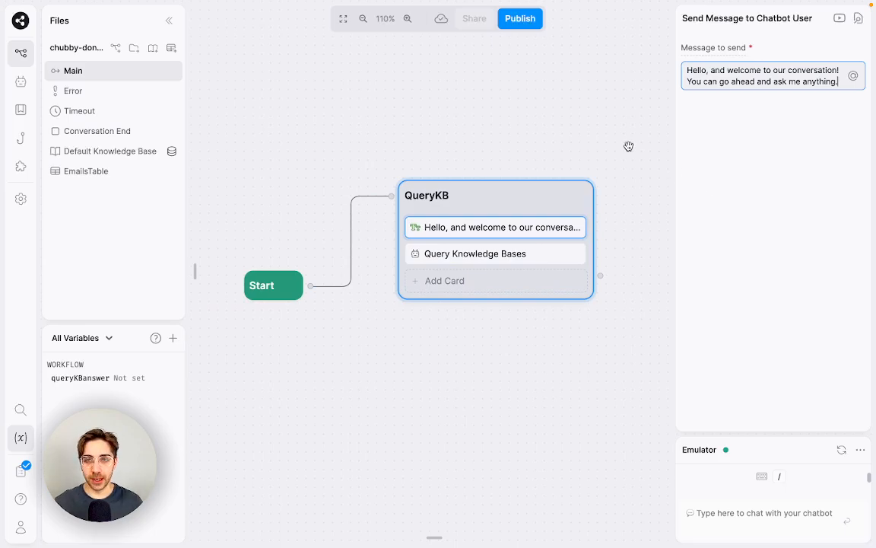
click(314, 95)
mouse_move(200, 112)
scroll(283, 215, down, 1)
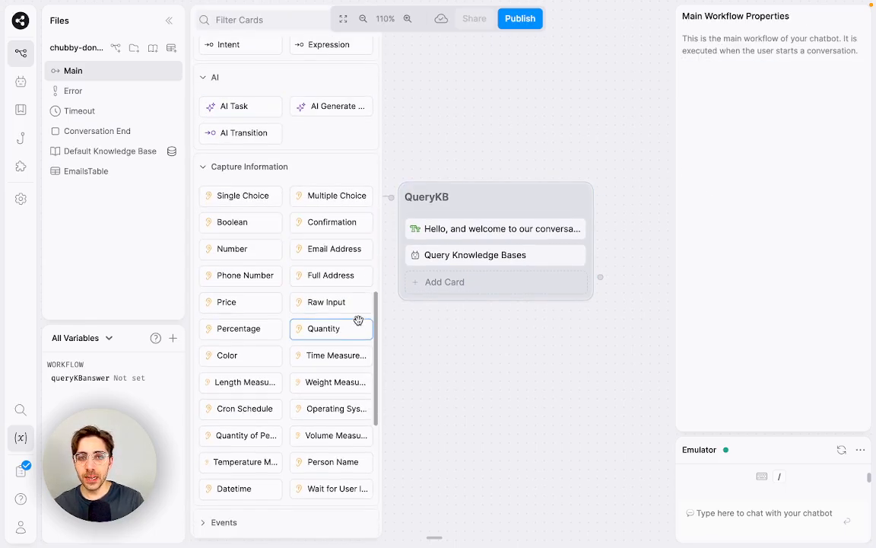
drag(350, 308, 491, 259)
Step: Delete the stray Standard1 node
right_click(335, 128)
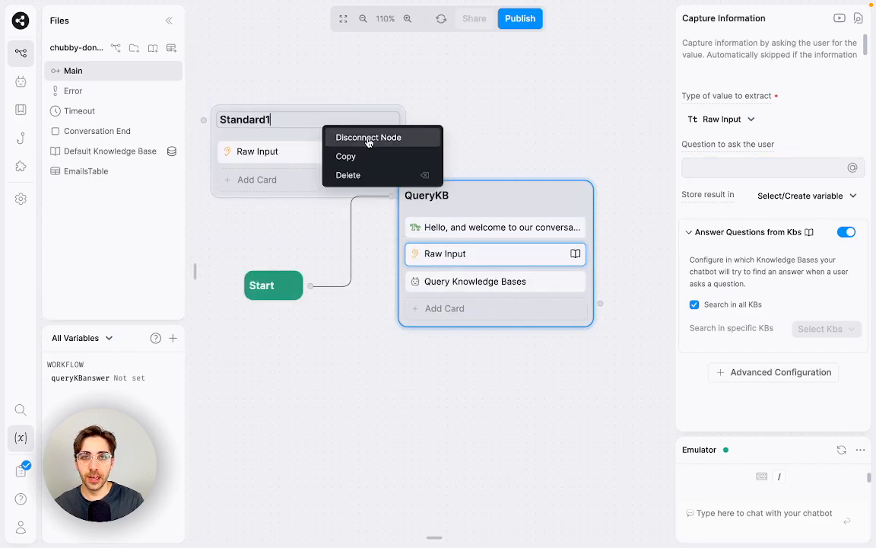
click(346, 173)
click(456, 323)
Step: Remove the greeting's second line, keeping only the welcome sentence
click(481, 228)
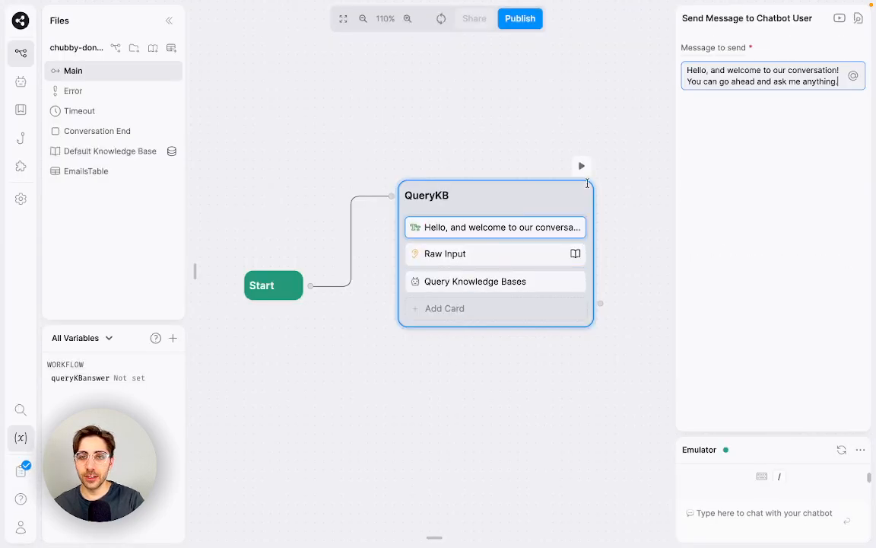
drag(839, 81, 693, 80)
key(BackSpace)
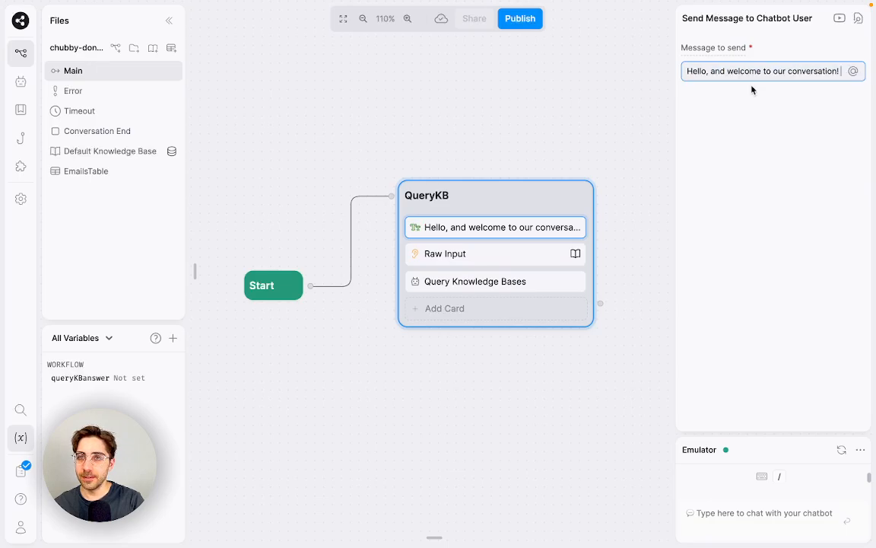
Step: Make Raw Input ask 'You can go ahead and ask me anything.' with Answer Questions from Kbs off
click(503, 255)
click(716, 166)
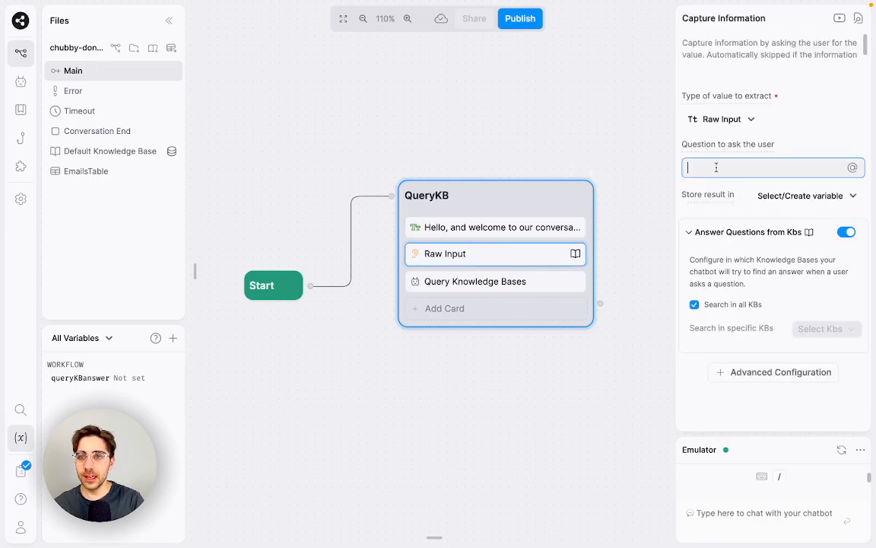
text(You can go ahead)
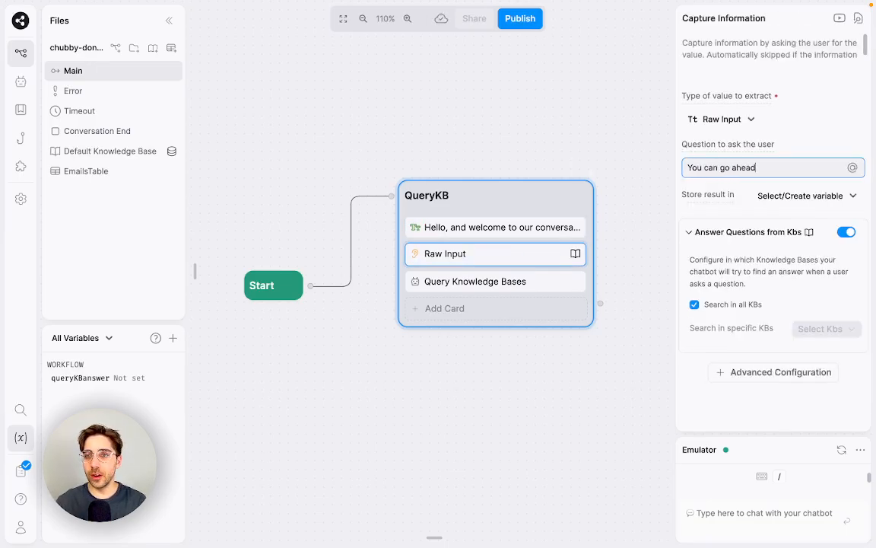
text( and ask me anything.)
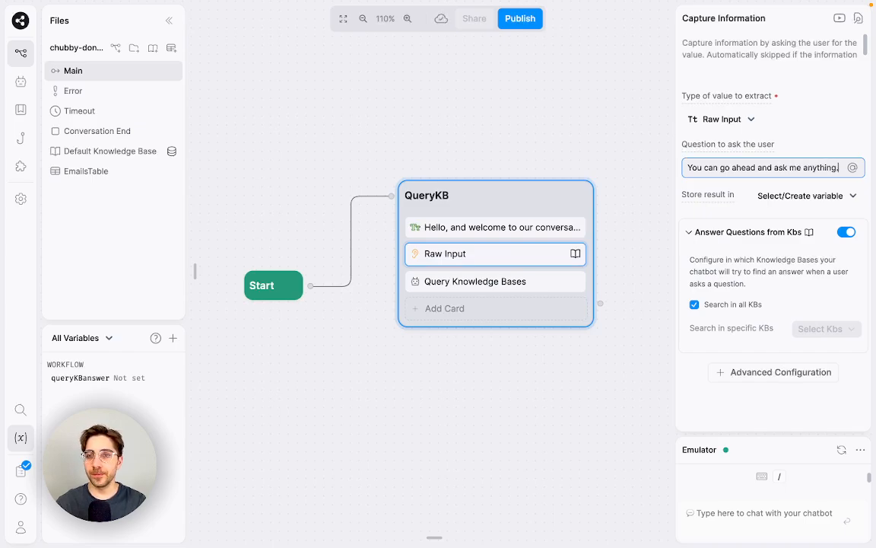
click(729, 232)
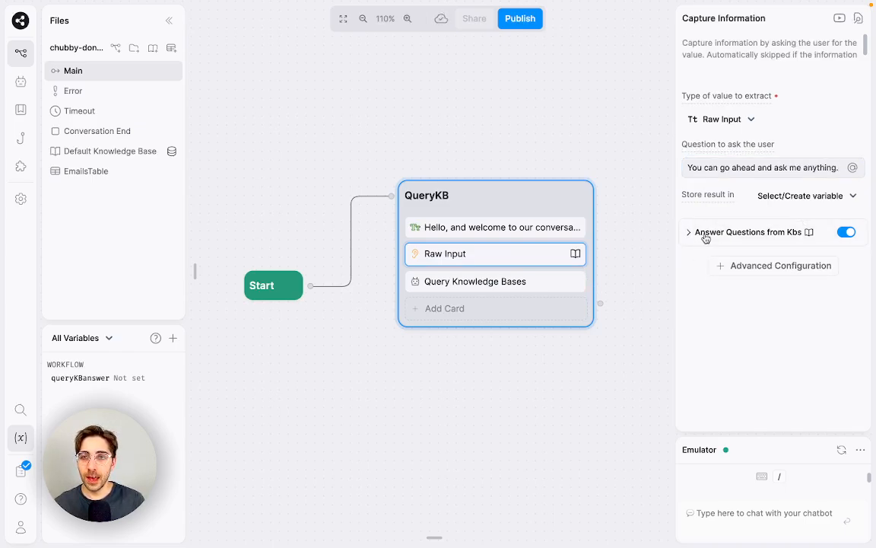
click(846, 232)
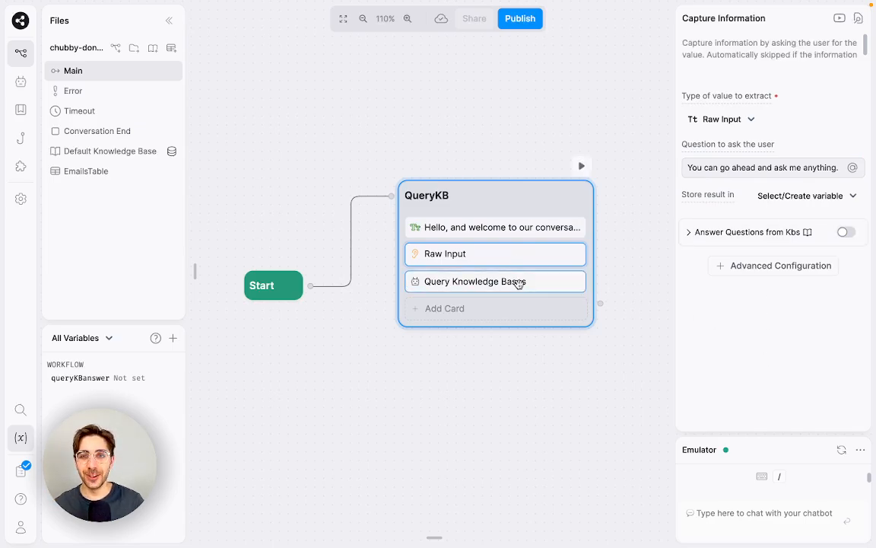
Step: Set the Query Knowledge Bases query to {{event.preview}}
click(518, 281)
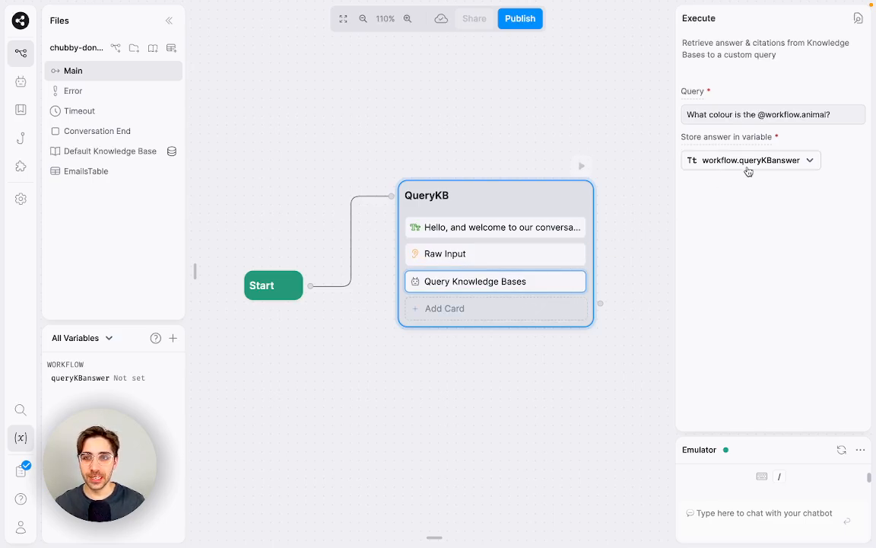
triple_click(808, 114)
text({{event.pre)
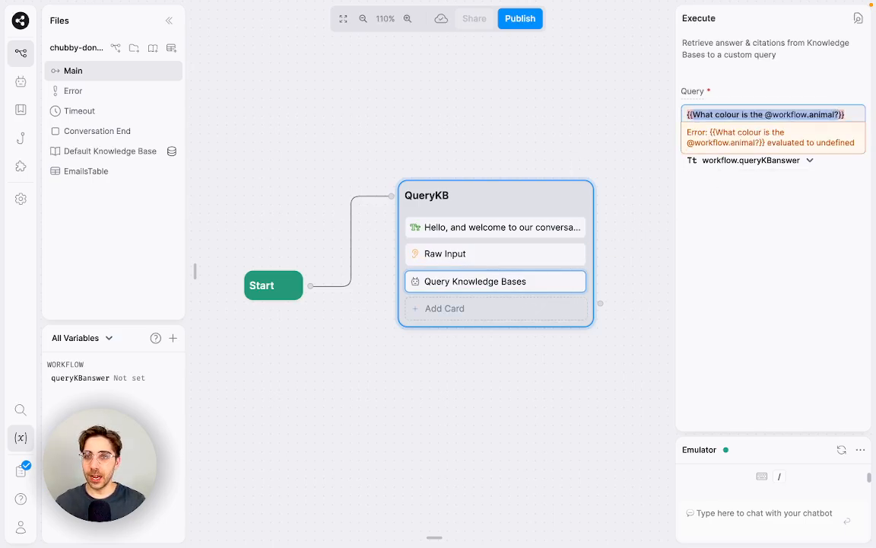
key(Return)
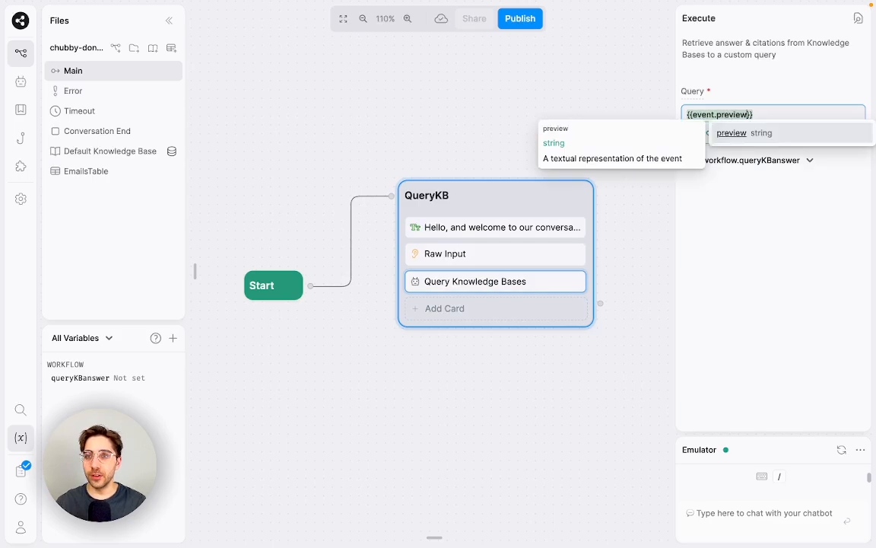
click(753, 277)
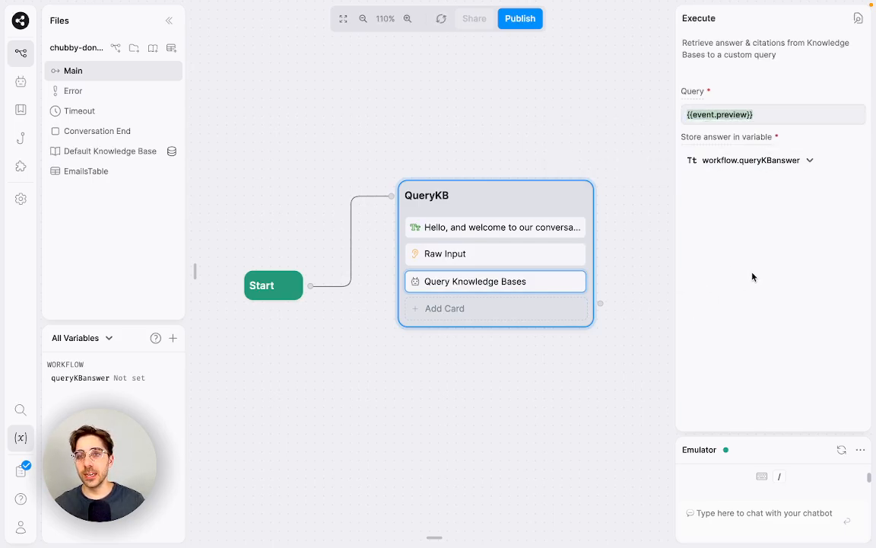
click(553, 252)
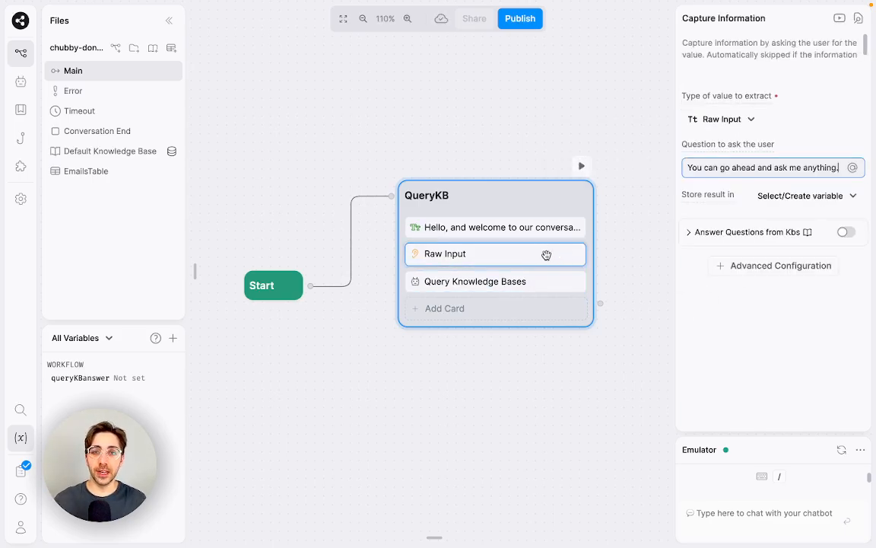
click(549, 281)
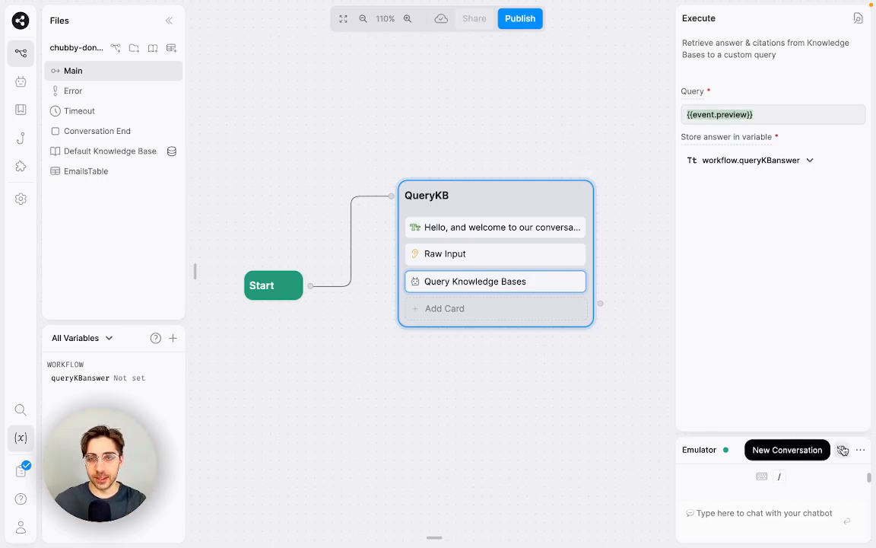
click(794, 514)
text(Hi)
key(Return)
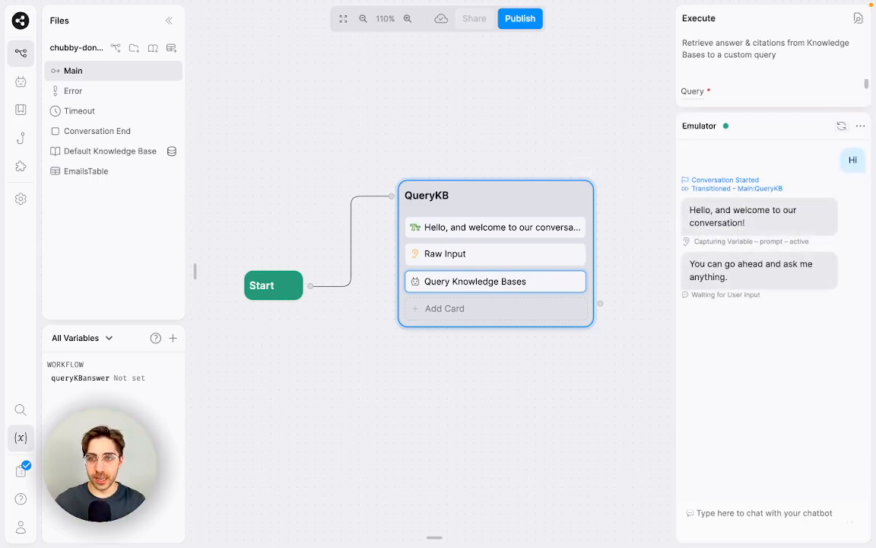
text(What colour is)
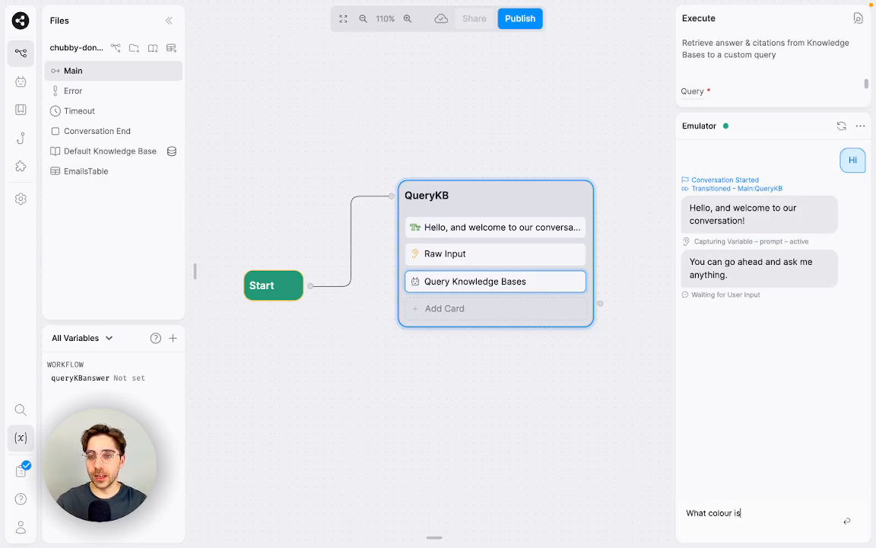
text( the tiger?)
key(Return)
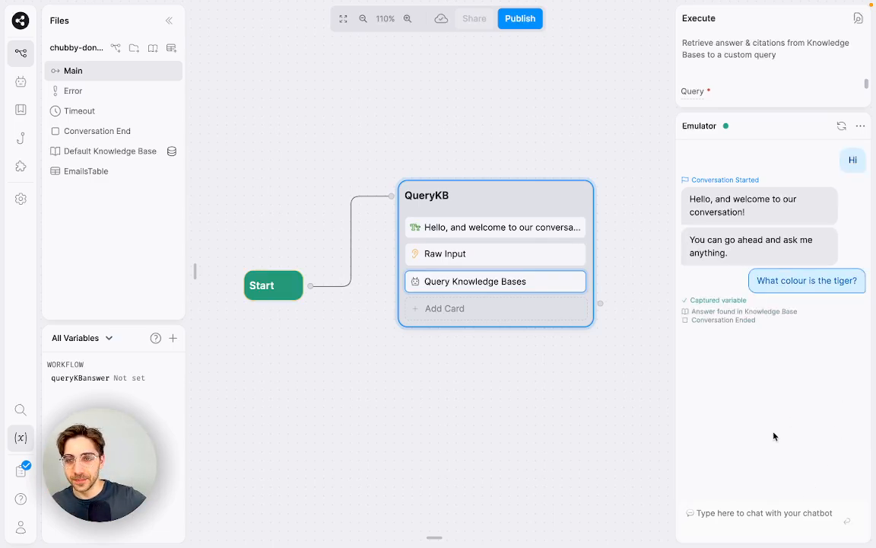
click(767, 514)
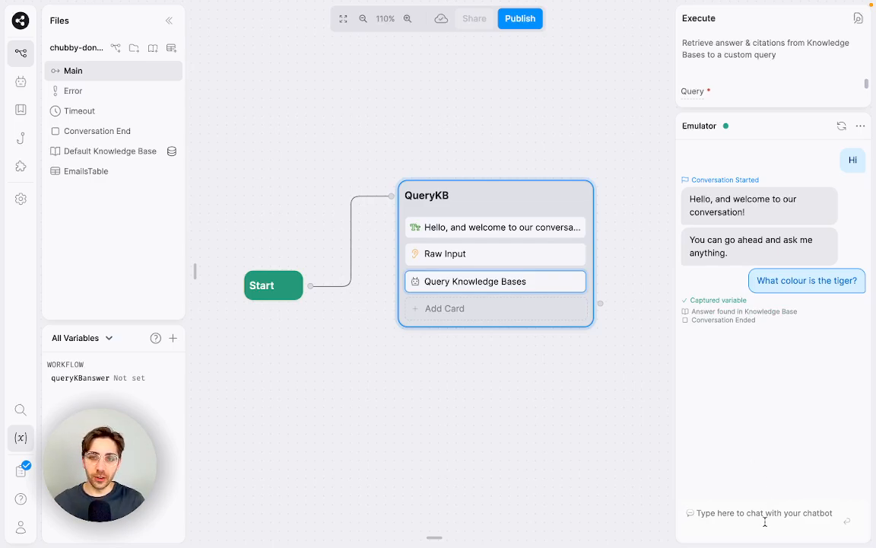
scroll(590, 360, down, 2)
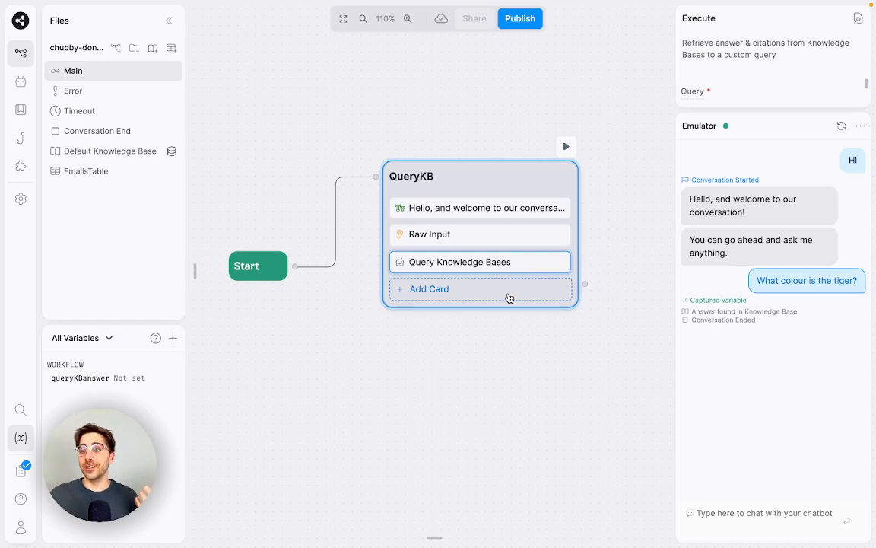
Step: Add an Expression transition to QueryKB leading to a new Standard1 node
click(509, 297)
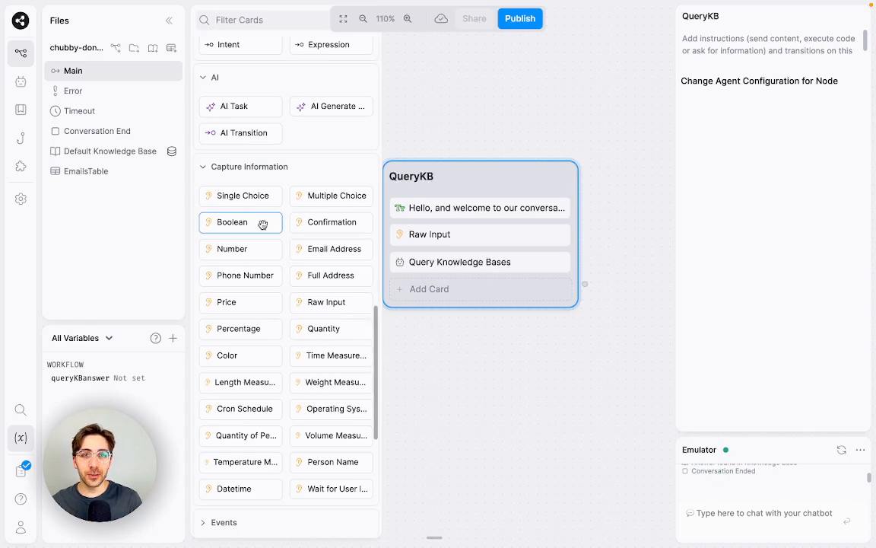
scroll(251, 228, down, 2)
scroll(323, 431, down, 1)
scroll(303, 442, up, 5)
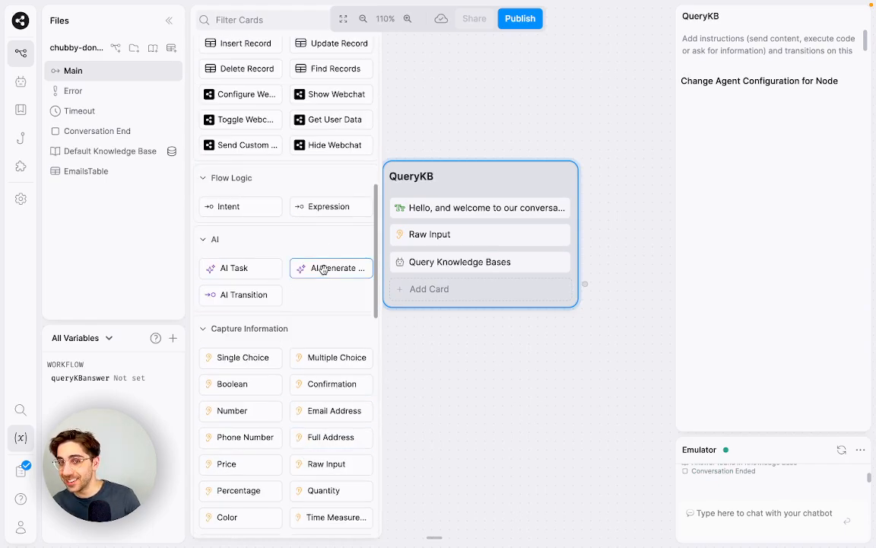
drag(331, 206, 439, 289)
drag(569, 411, 534, 420)
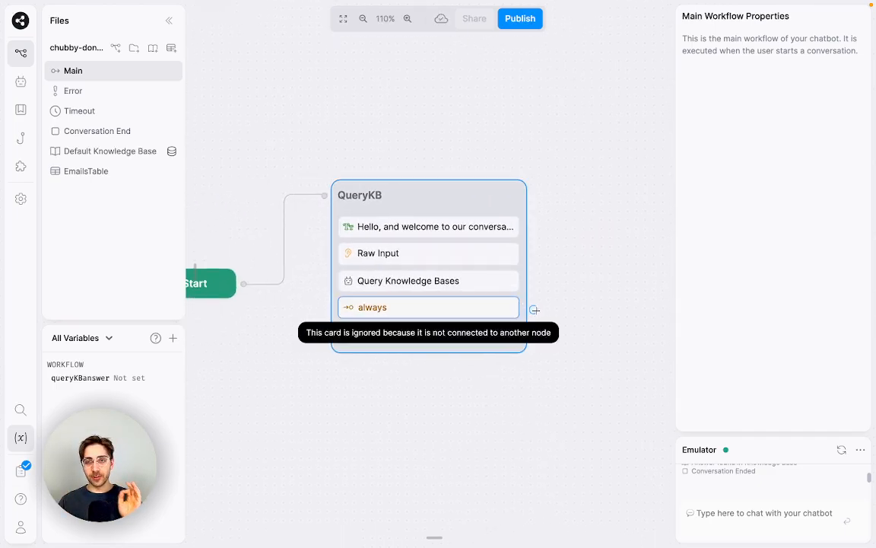
drag(535, 310, 590, 182)
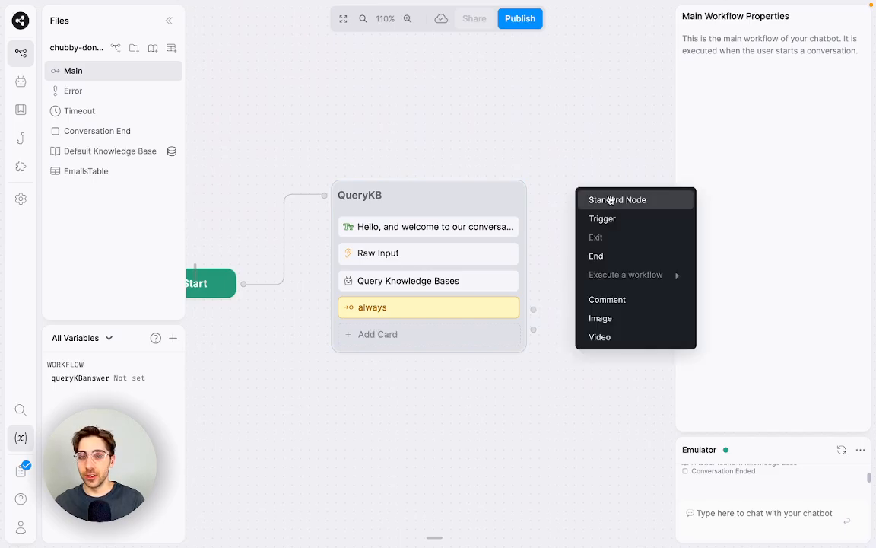
click(612, 199)
Step: Label the transition 'no answer from kb' with condition !turn.KnowledgeAgent.answer
click(482, 305)
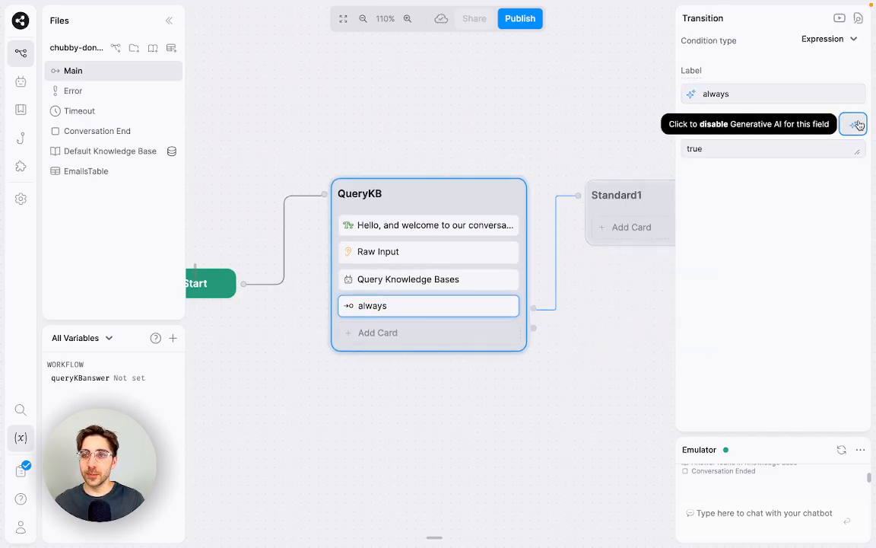
key(shift+Tab)
text(no answer from kb)
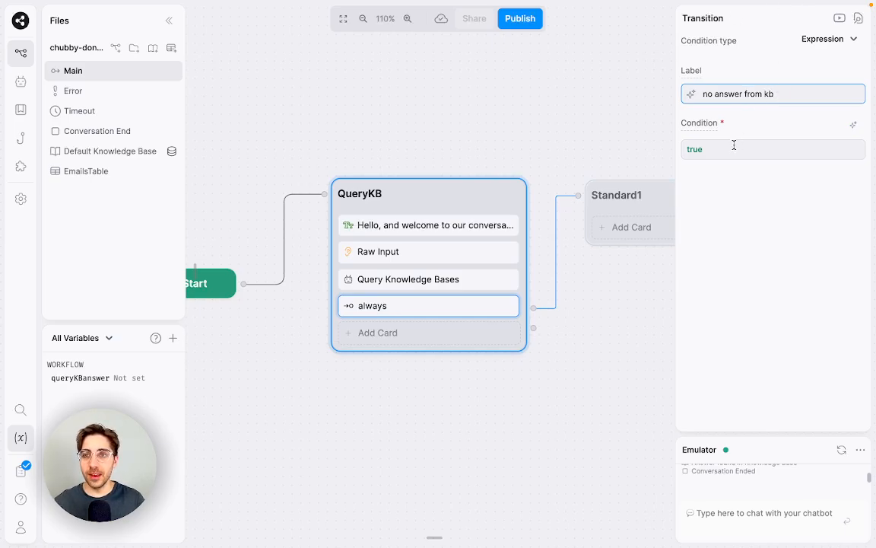
key(Tab)
text(!turn.KnowledgeAgent.answer)
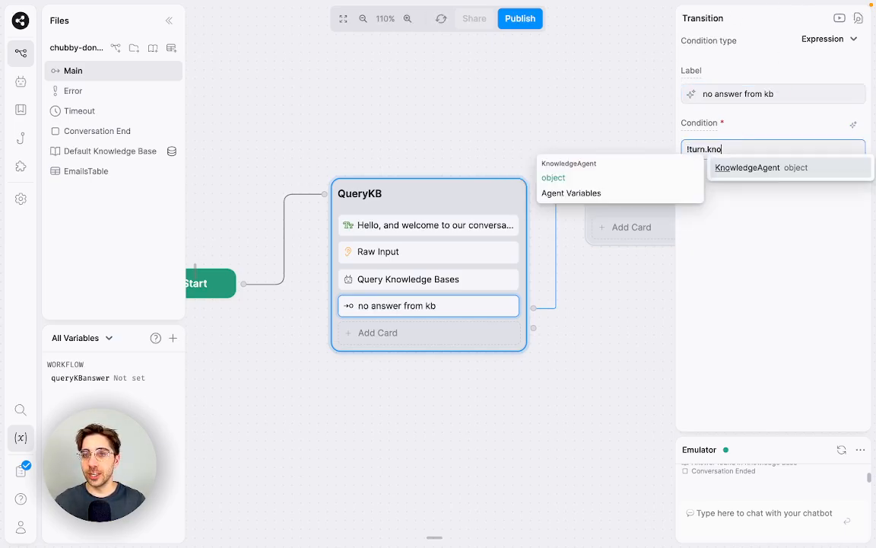
key(Escape)
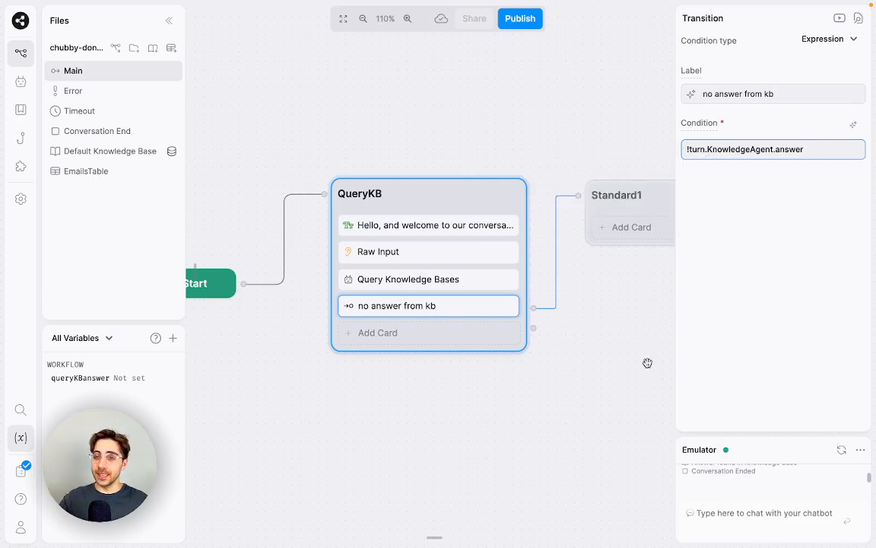
click(630, 307)
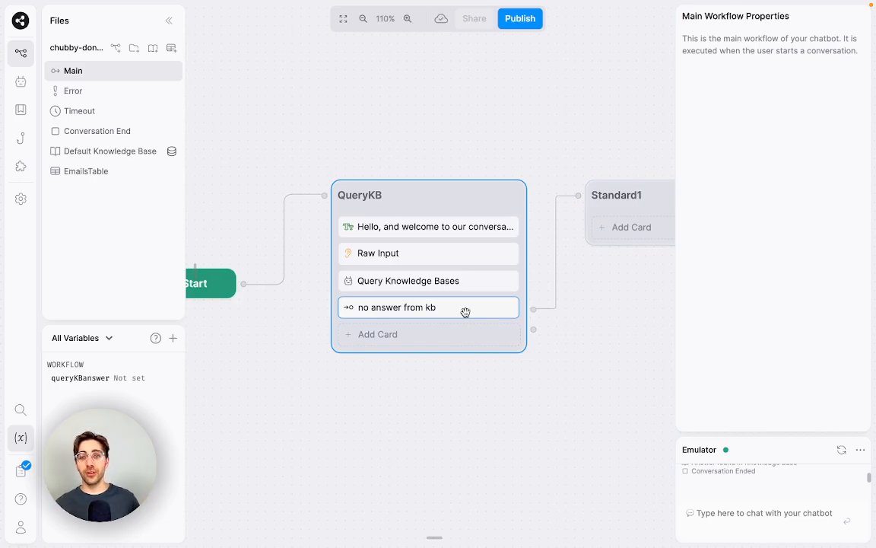
Step: Reopen the transition to review the !turn.KnowledgeAgent.answer condition
click(465, 312)
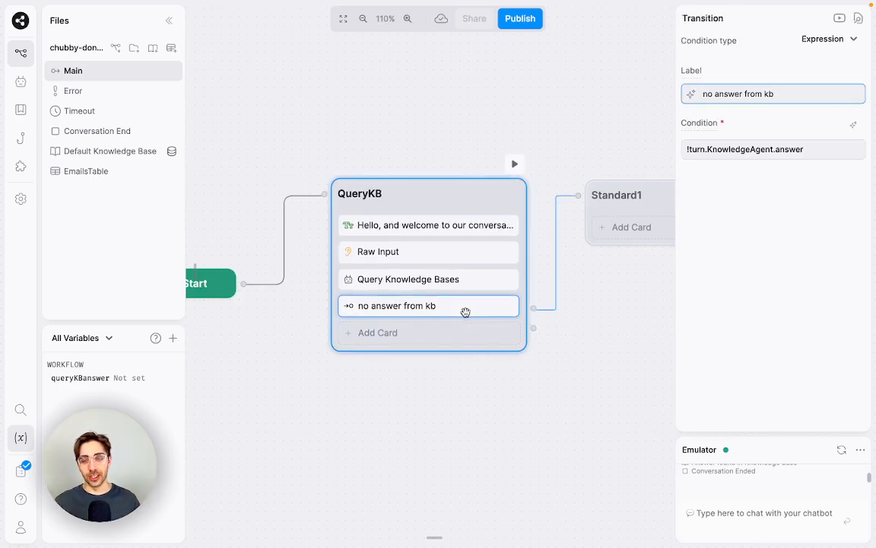
drag(826, 149, 687, 149)
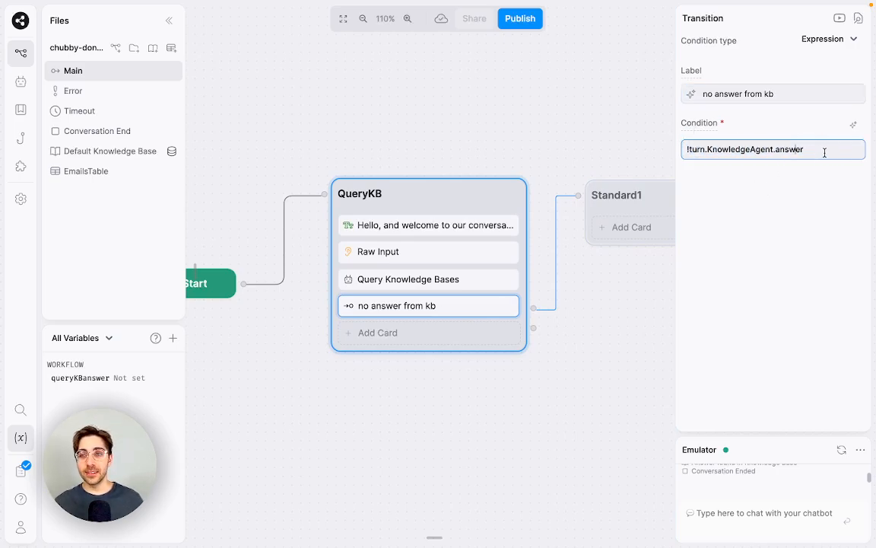
drag(824, 150, 688, 151)
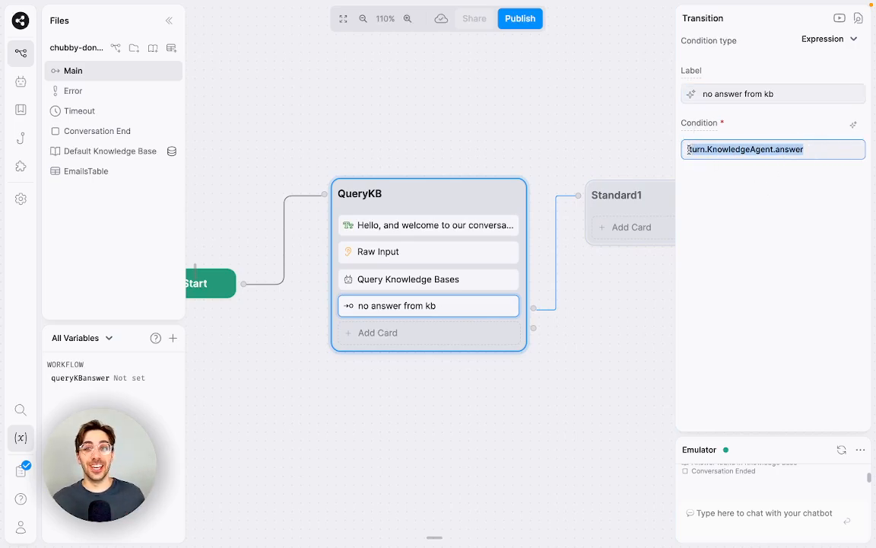
click(744, 149)
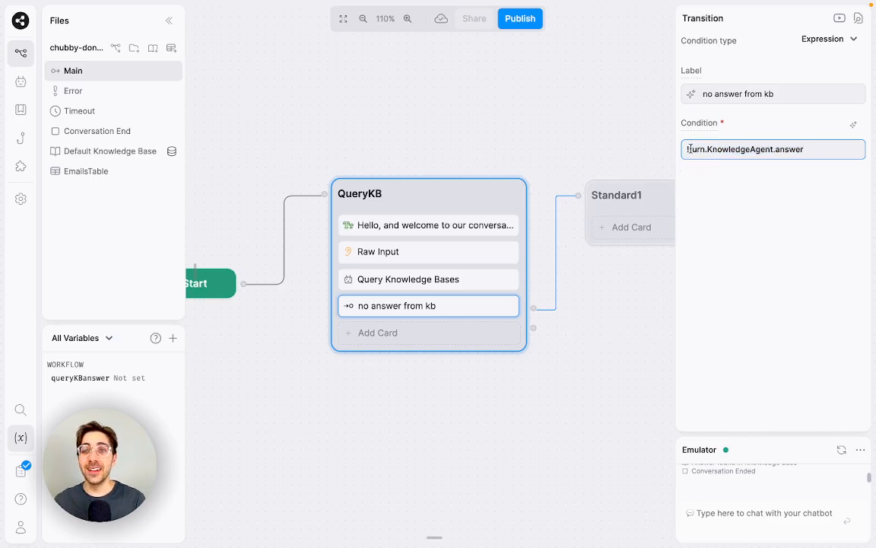
mouse_move(688, 149)
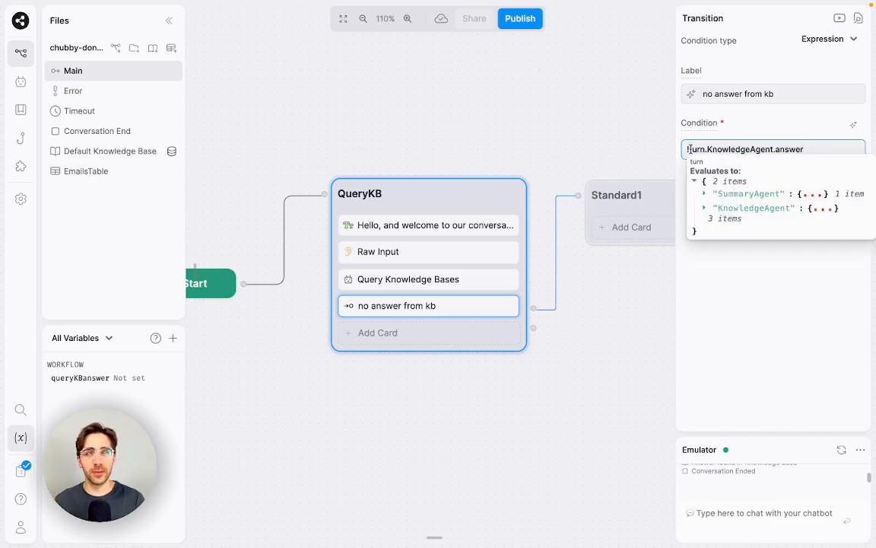
click(758, 280)
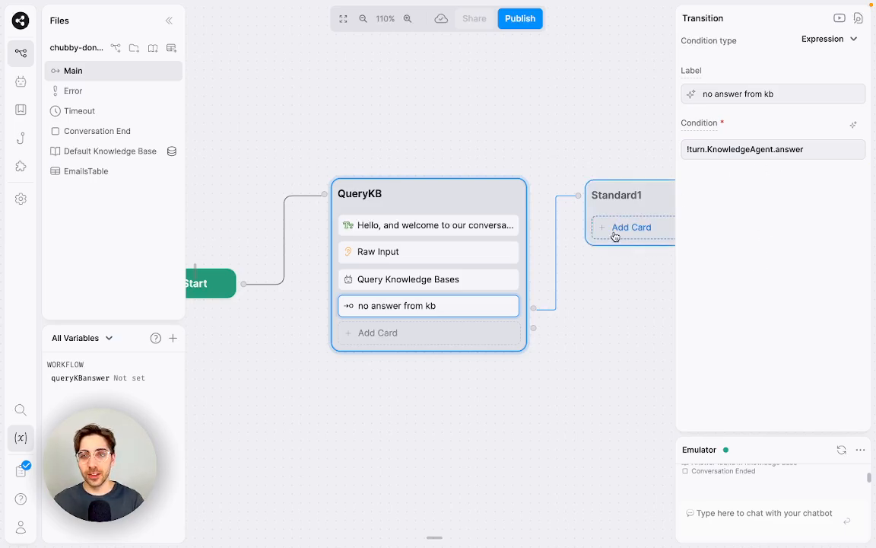
Step: Add a Text card to the Standard1 node with the message 'Sorry, I don't have an answer!'
click(395, 332)
scroll(318, 114, down, 7)
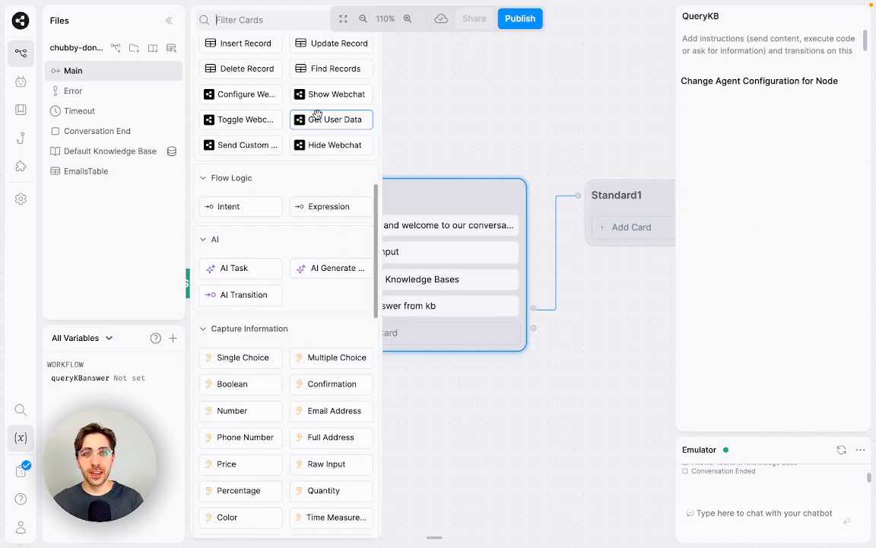
scroll(317, 114, up, 7)
click(225, 79)
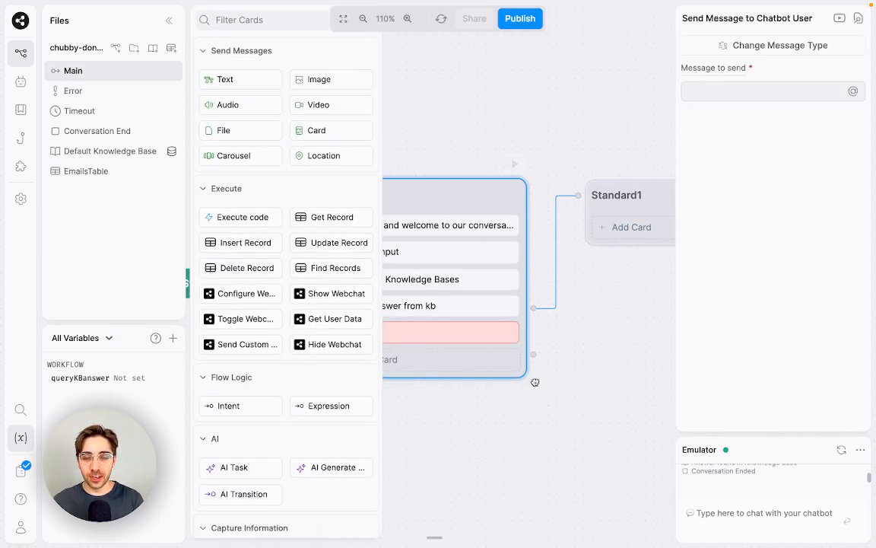
drag(532, 382, 442, 392)
drag(369, 333, 581, 219)
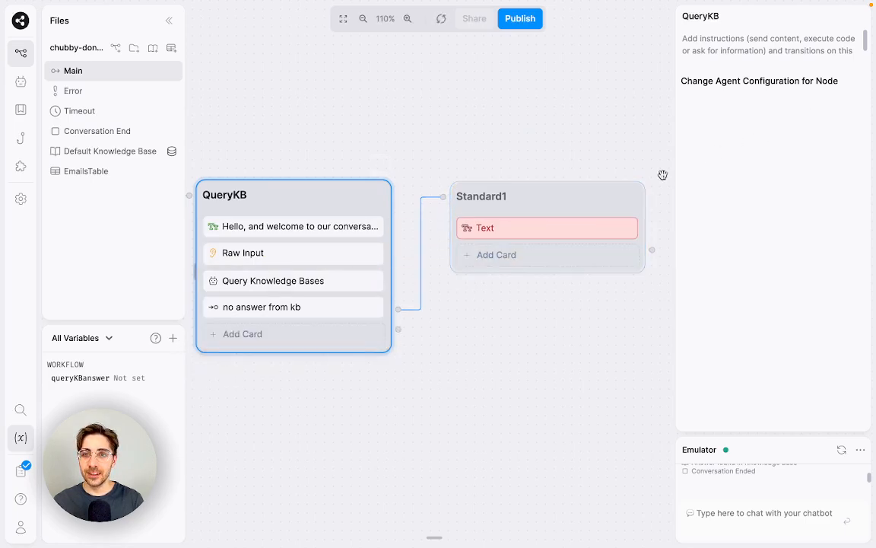
click(591, 229)
text(S)
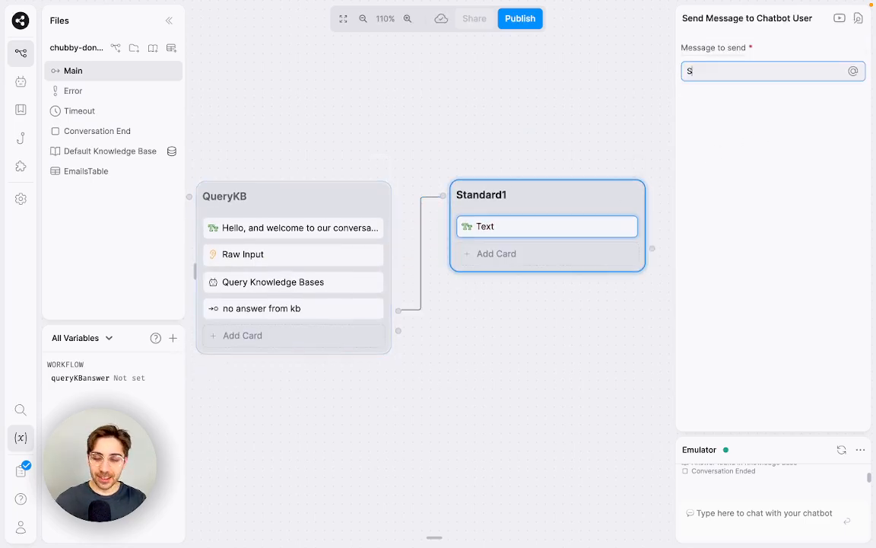
text(orry, I don)
key(BackSpace)
key(BackSpace)
text(ave an answer!)
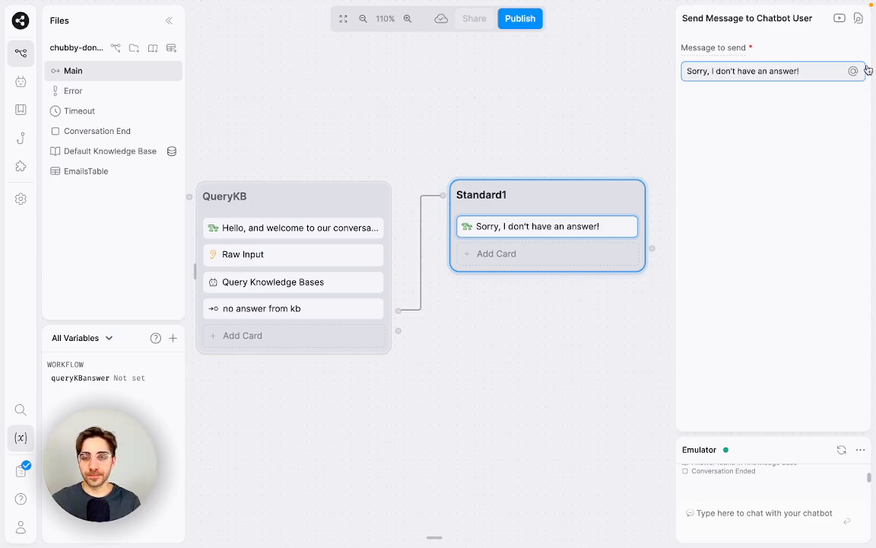
drag(456, 380, 534, 371)
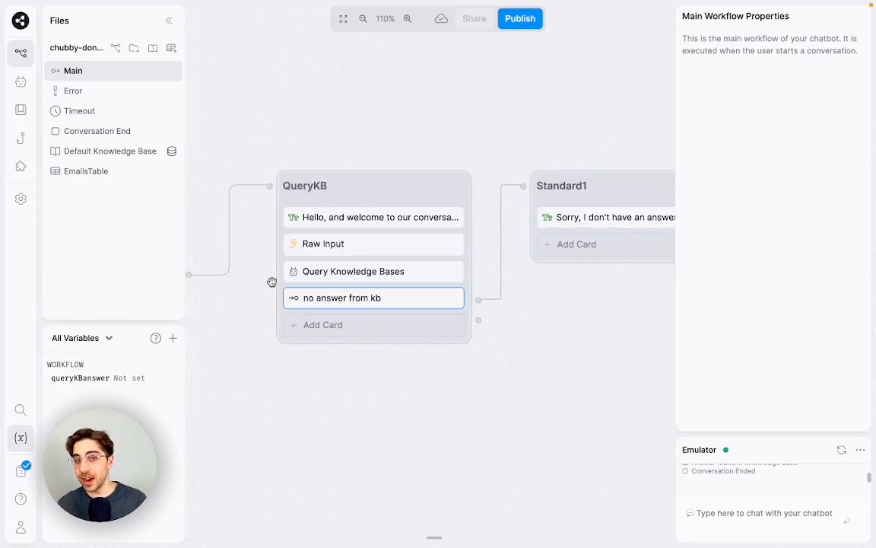
Step: Add a Text card at the end of QueryKB saying 'Sure, I can go ahead and answer that for you!'
mouse_move(190, 190)
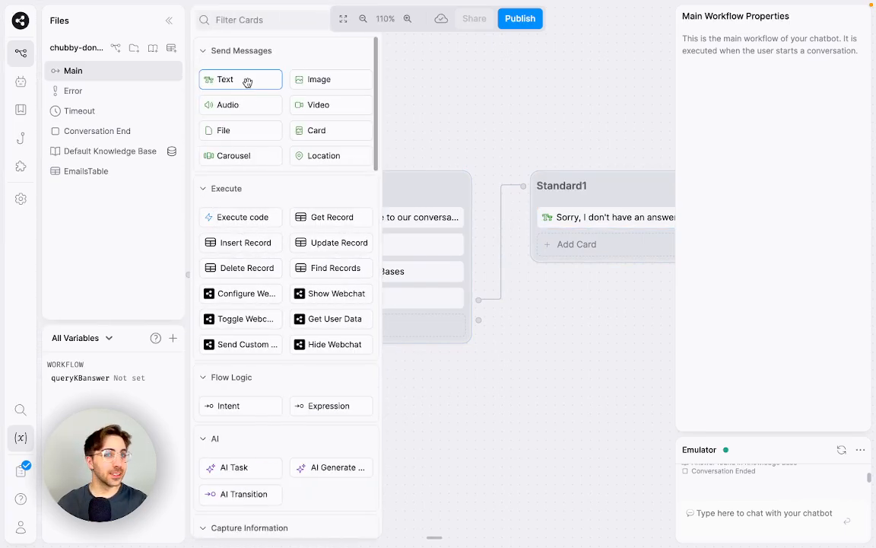
drag(247, 83, 430, 342)
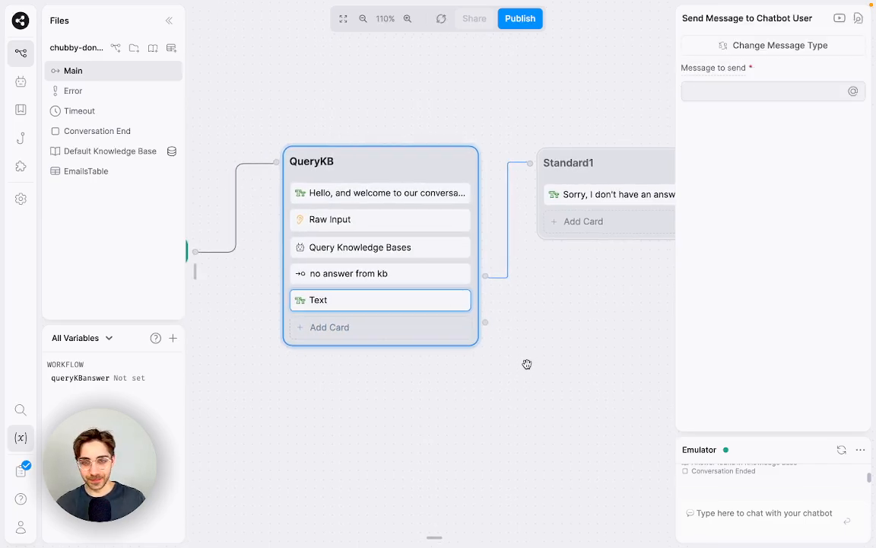
click(527, 364)
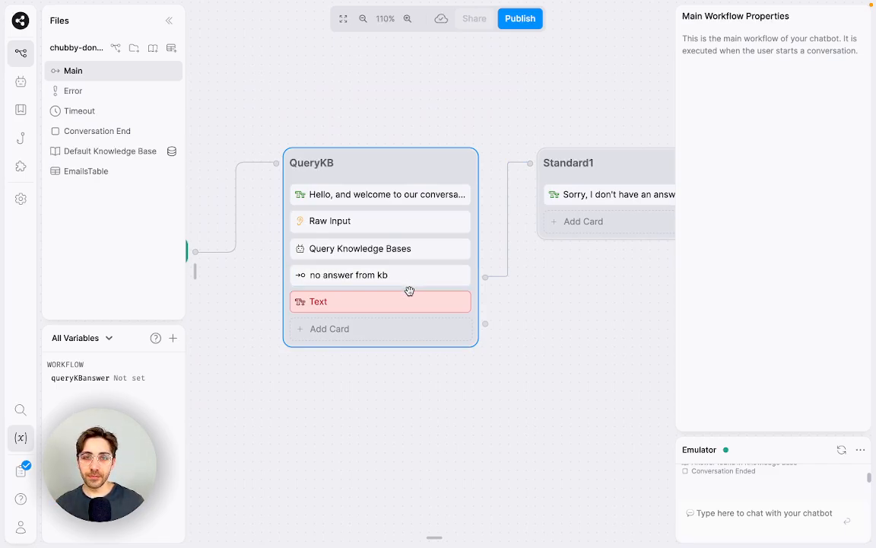
click(416, 306)
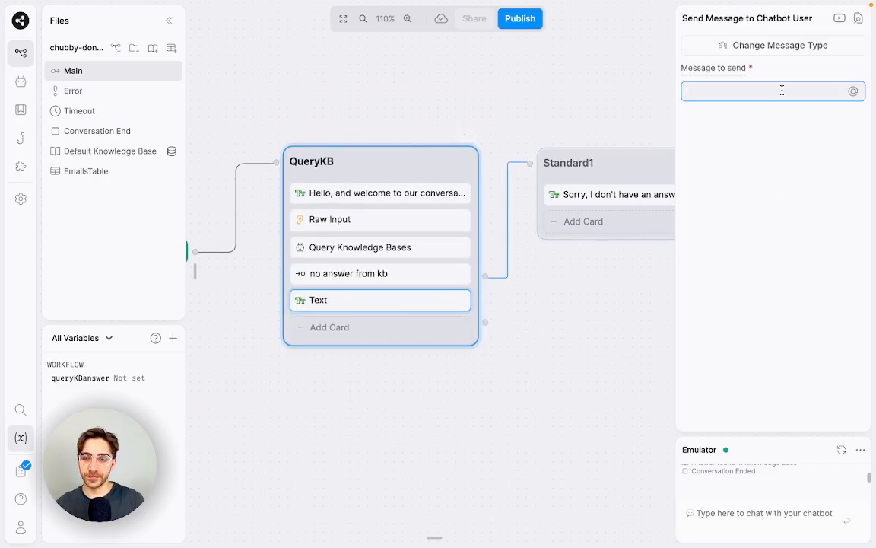
text(Sure)
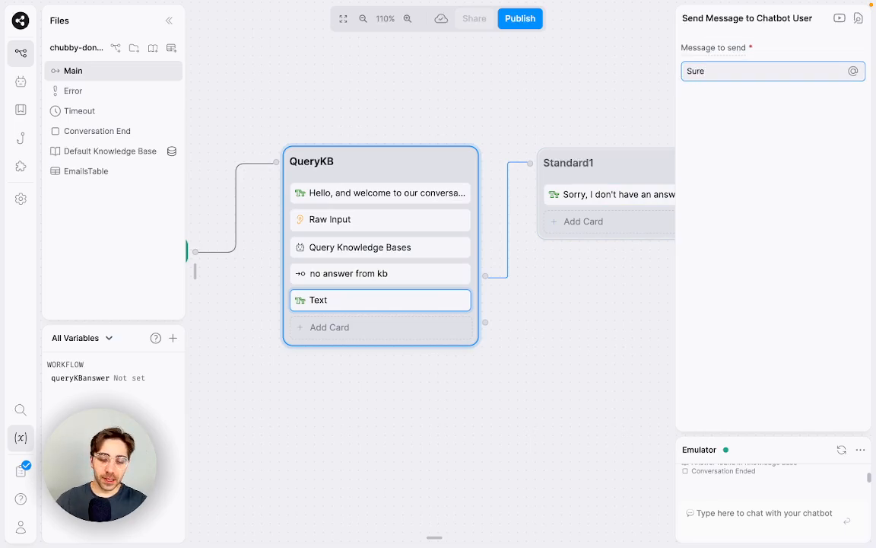
text(, I can go ahead ana )
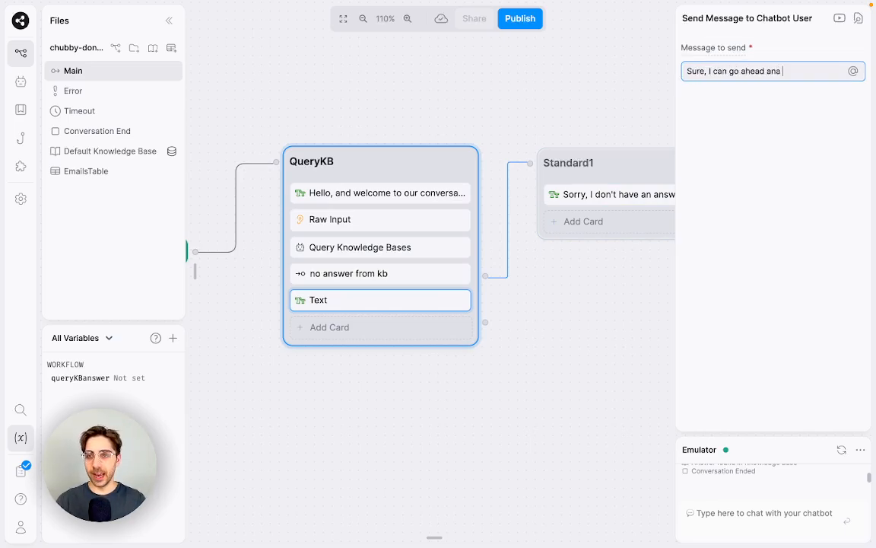
key(BackSpace)
key(BackSpace)
text(d answer that fo)
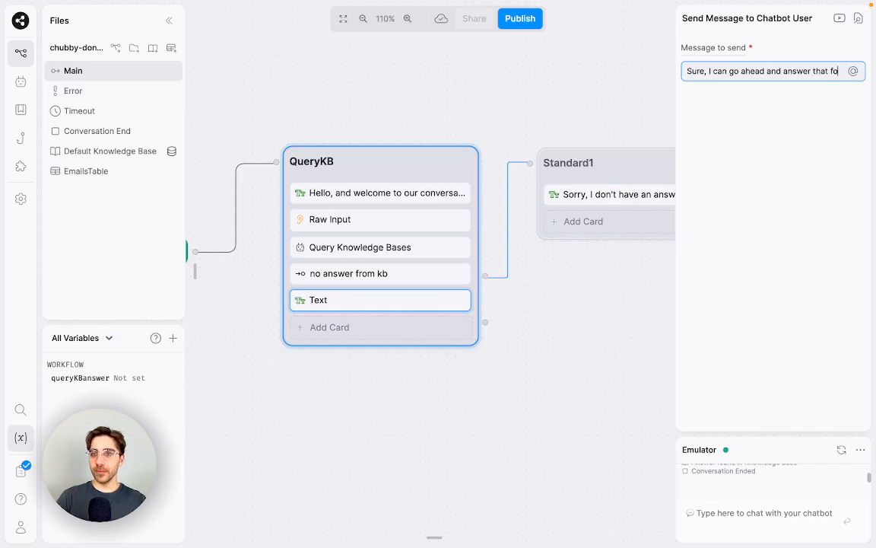
text(r you!)
click(557, 357)
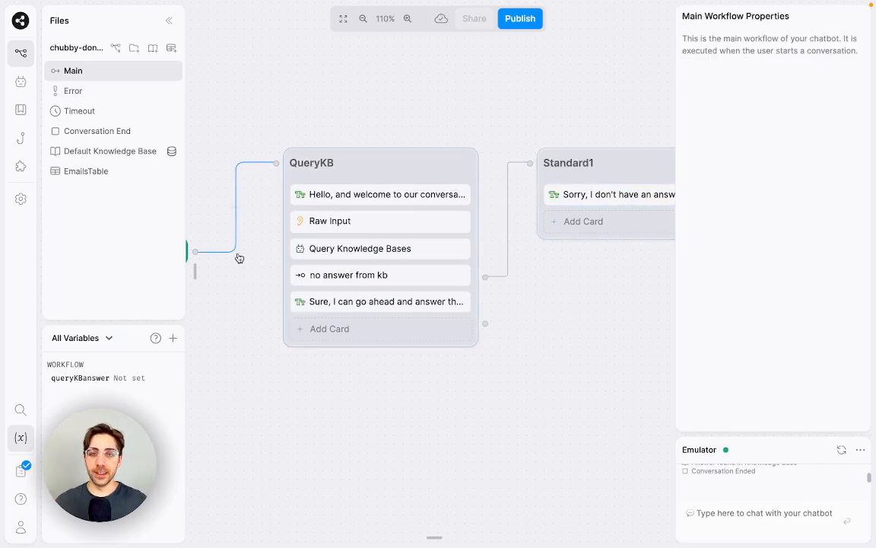
Step: Add an Email Address capture to QueryKB asking 'But before I answer your question, can I have your email?'
mouse_move(196, 268)
scroll(315, 302, down, 3)
scroll(318, 313, down, 1)
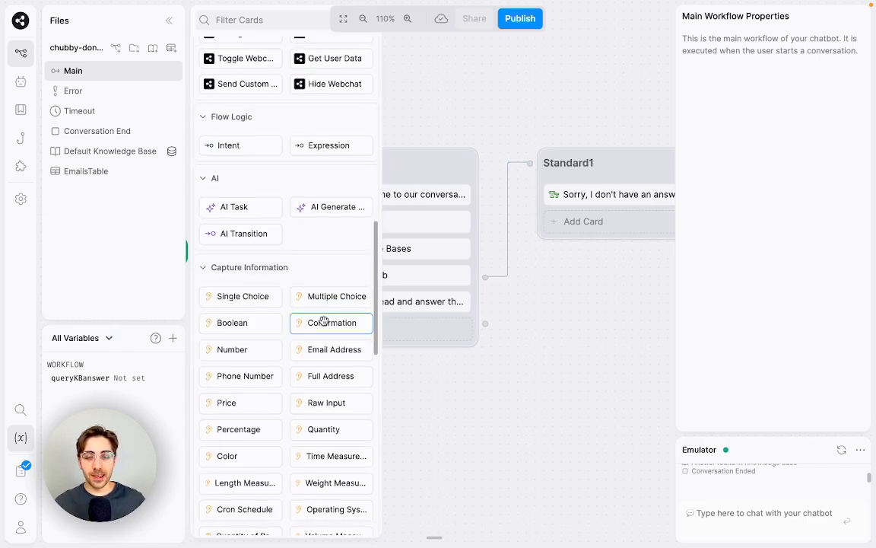
drag(329, 348, 426, 326)
drag(743, 168, 669, 168)
text(But be)
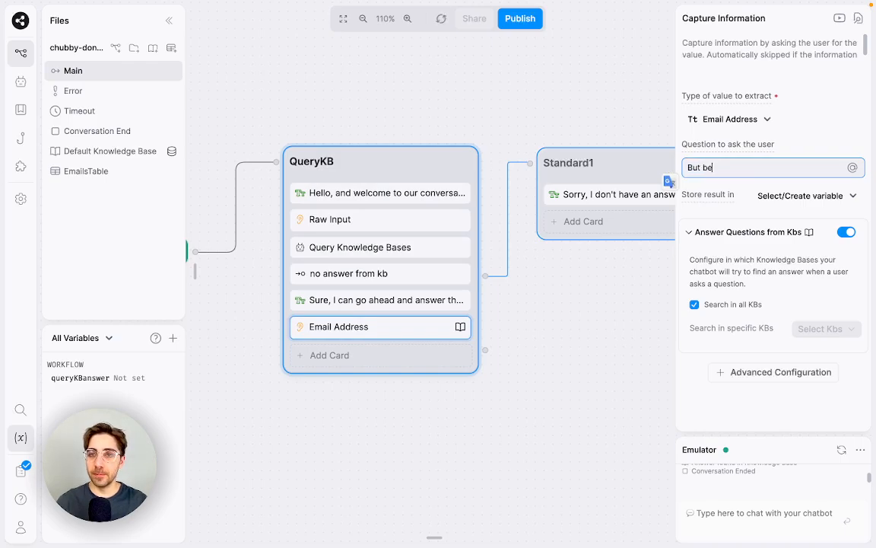
text(fore I answer your q)
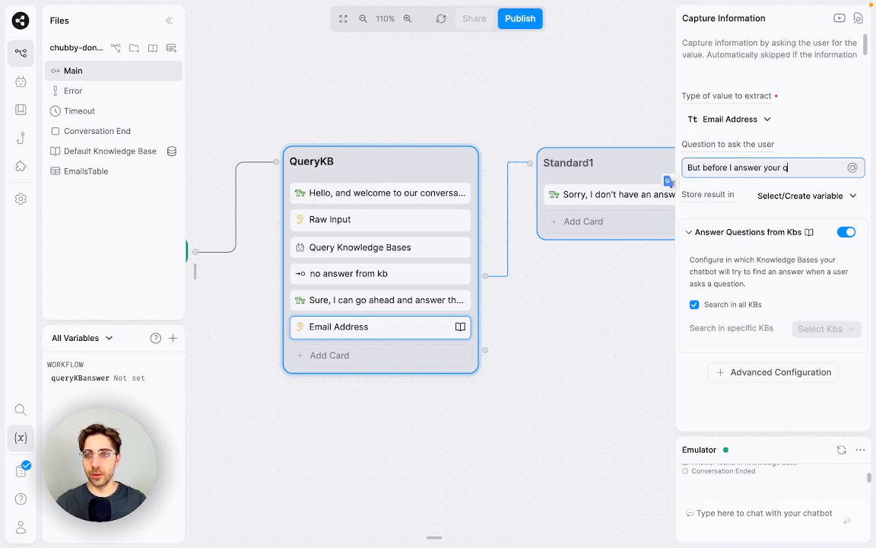
text(uestion, can I have your email?)
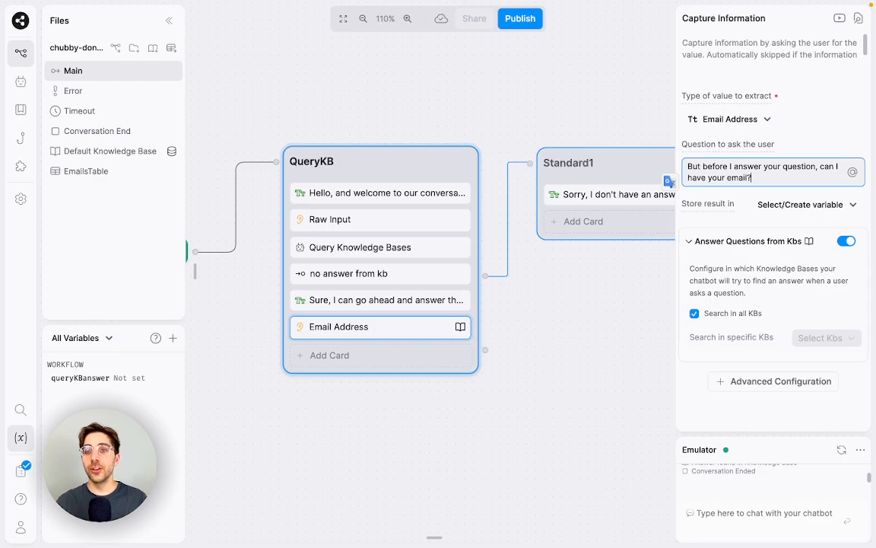
click(579, 294)
Step: Turn off Answer Questions from KBs on the email capture and bring up the Emulator
click(457, 327)
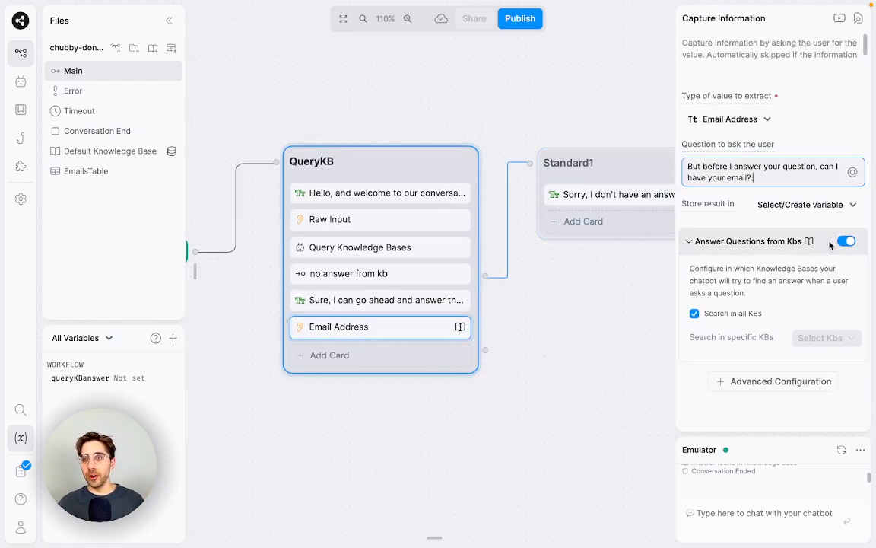
click(734, 242)
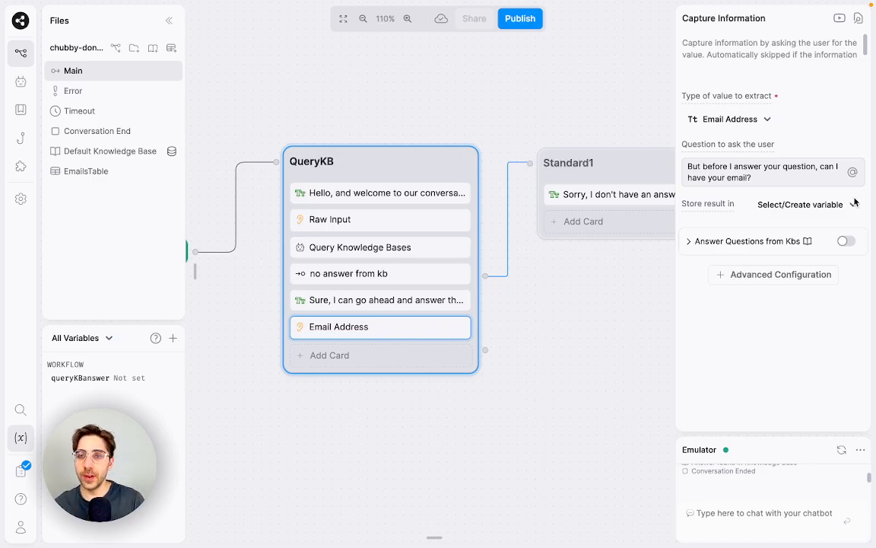
click(841, 449)
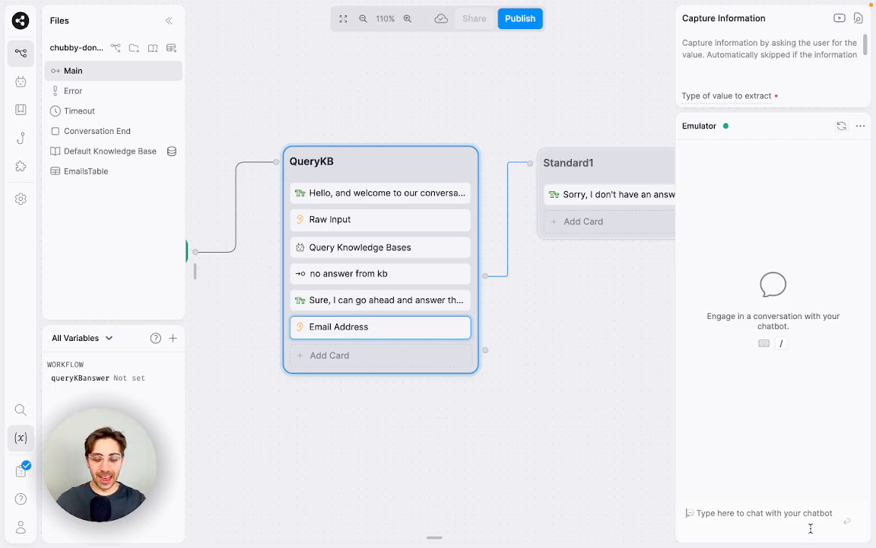
Step: In the Emulator, send 'Hi', ask 'What colour is the tiger?', then reply with a test email address
text(Hi)
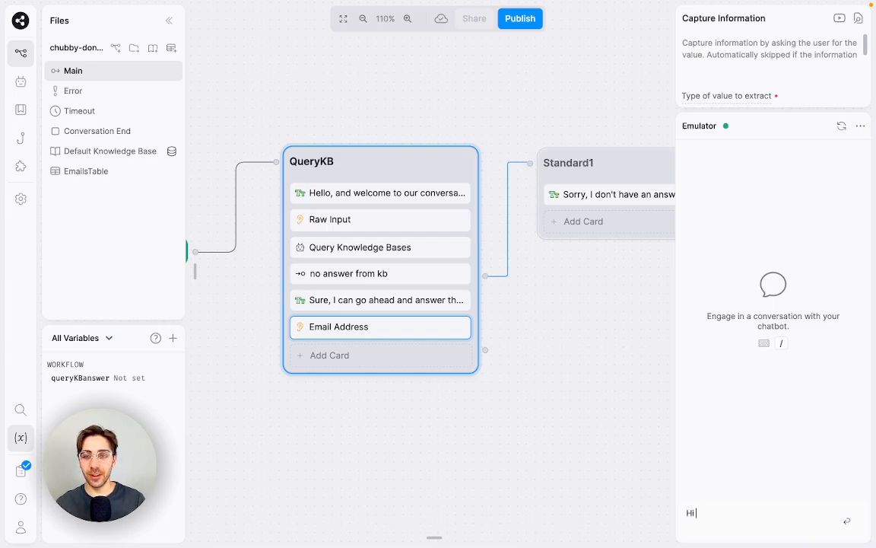
key(Return)
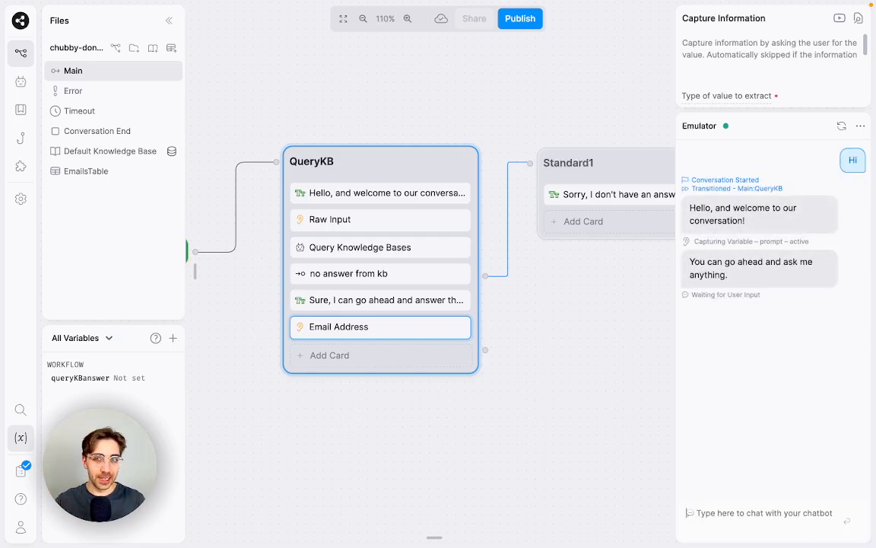
text(W)
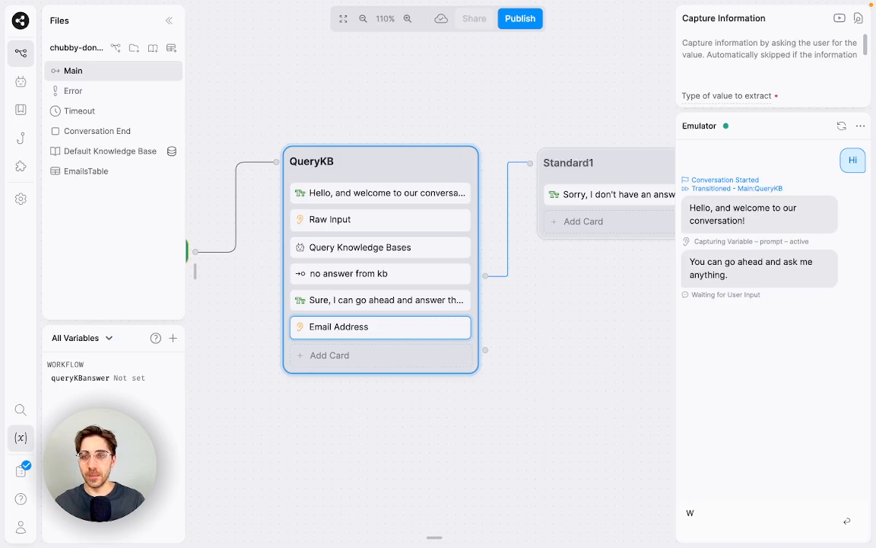
text(hat colour is the tiger?)
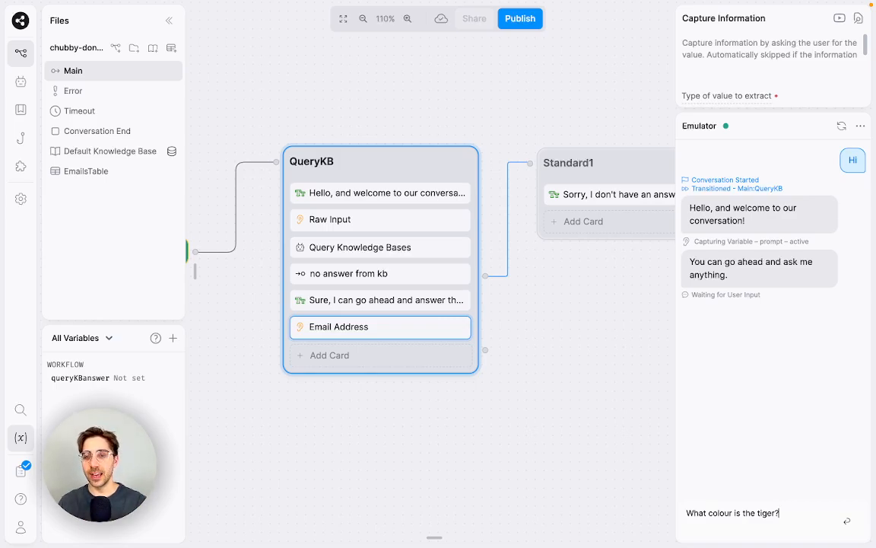
key(Return)
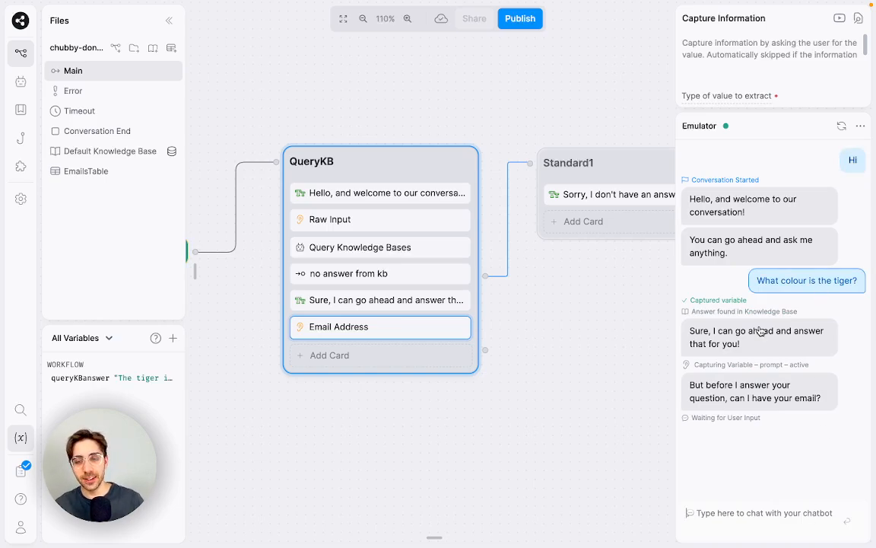
click(813, 526)
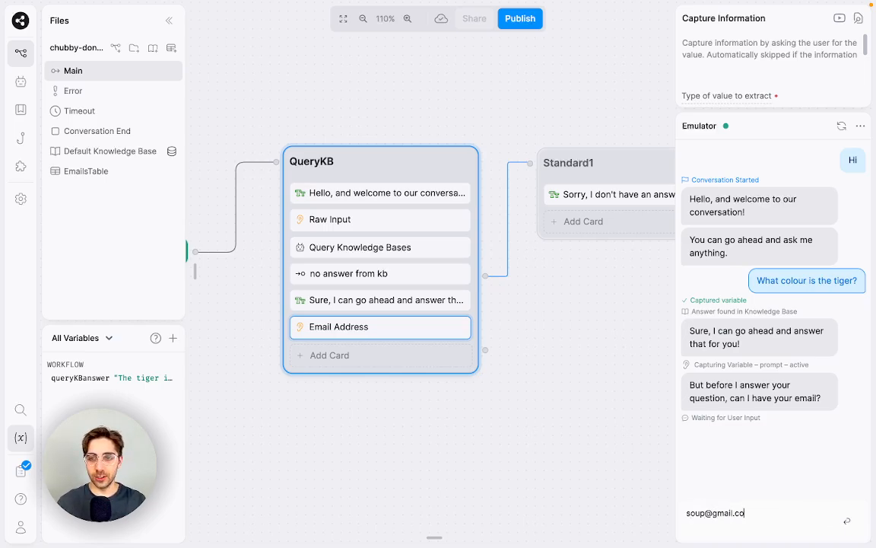
key(Return)
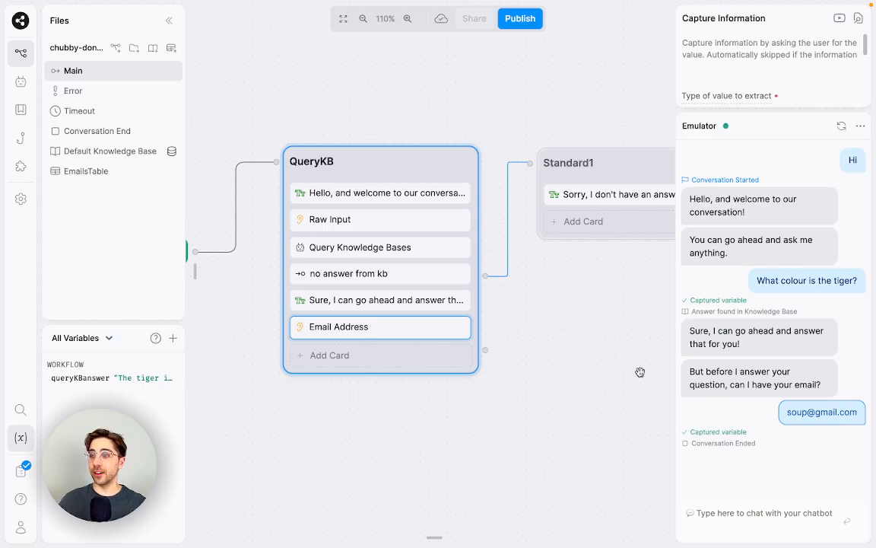
drag(554, 369, 570, 306)
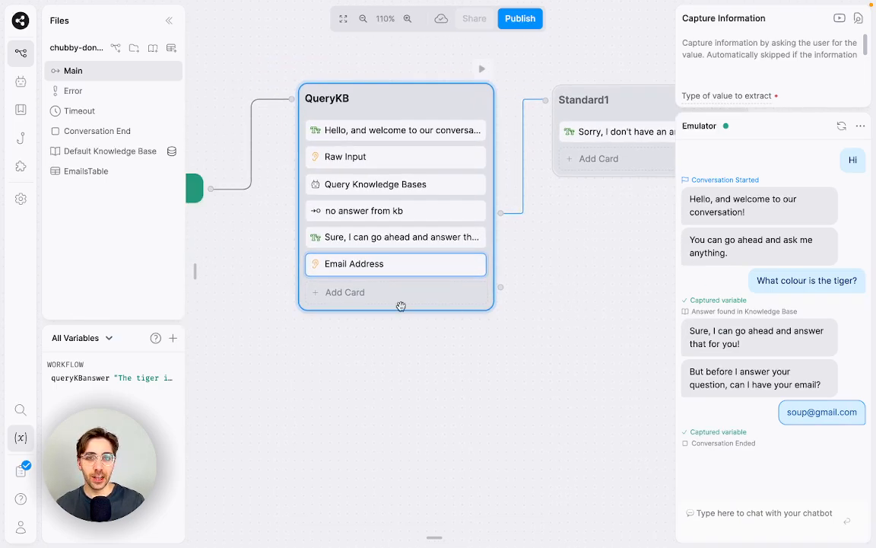
click(401, 306)
scroll(307, 207, up, 5)
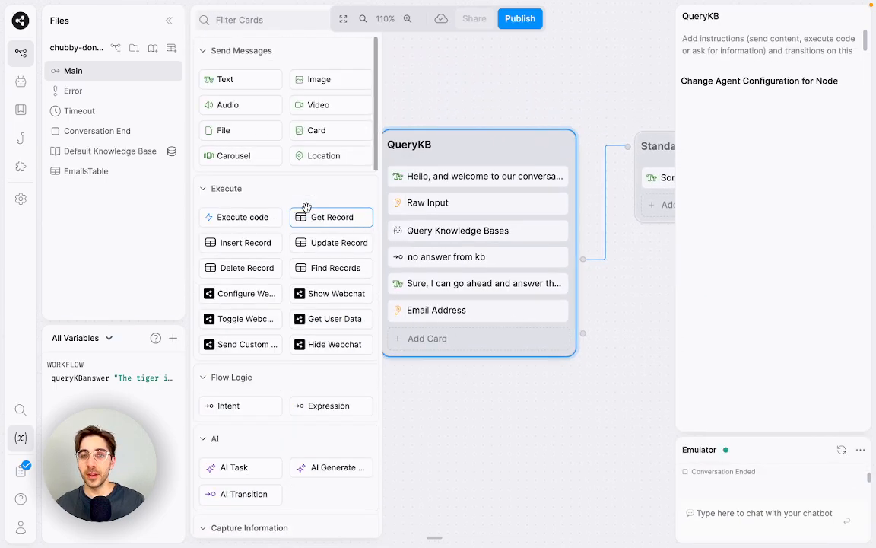
click(225, 80)
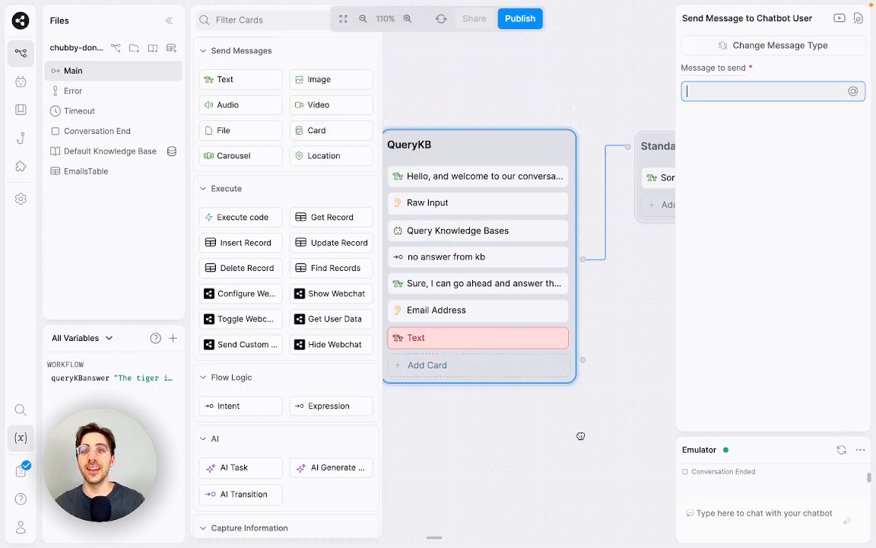
key(Escape)
click(510, 340)
text(@)
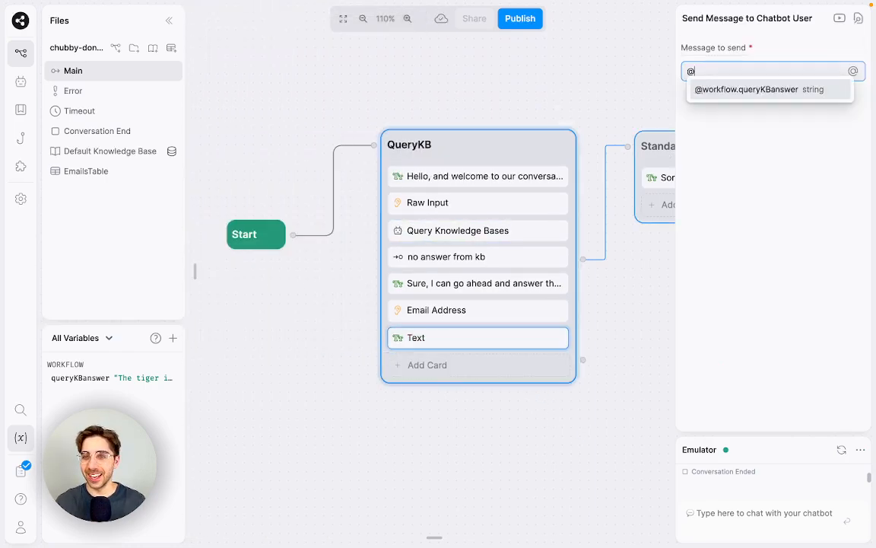
key(Return)
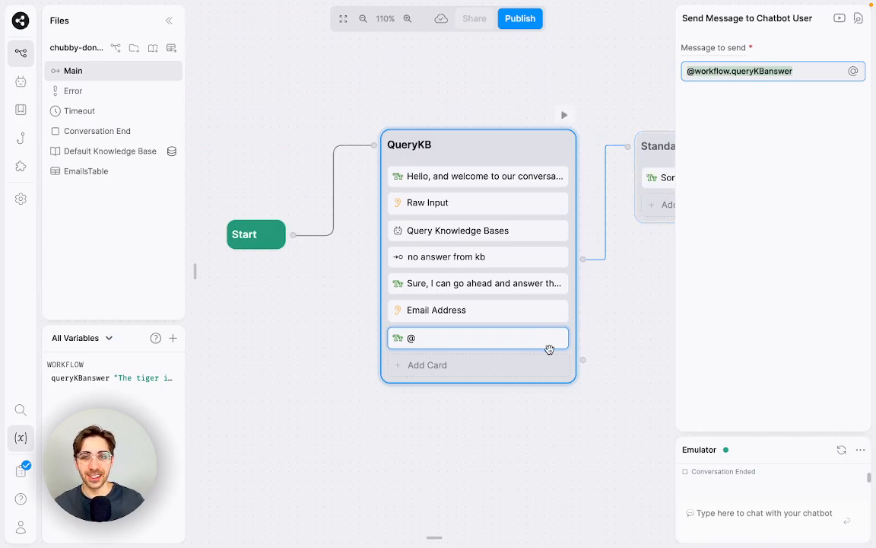
click(605, 434)
click(522, 343)
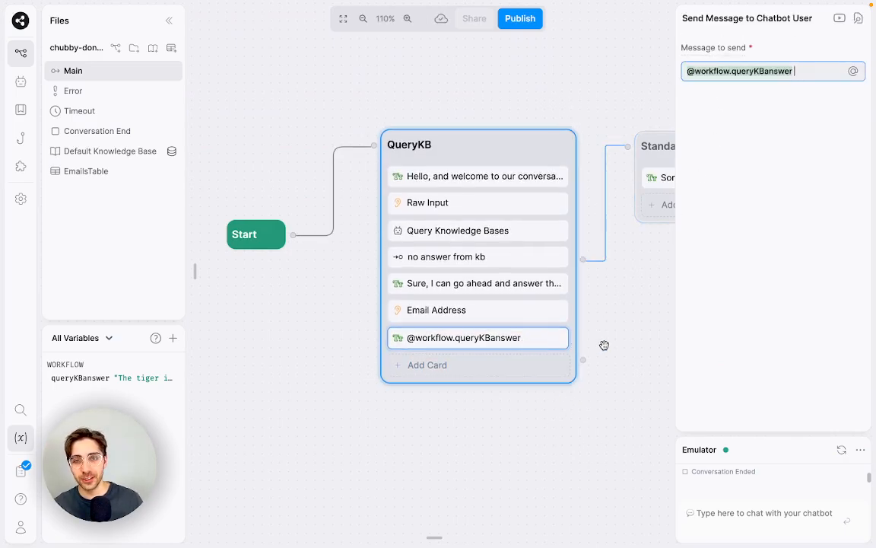
Step: Recentre the flow, select the queryKBanswer card, and bring up the Filter Cards tray
drag(605, 344, 543, 335)
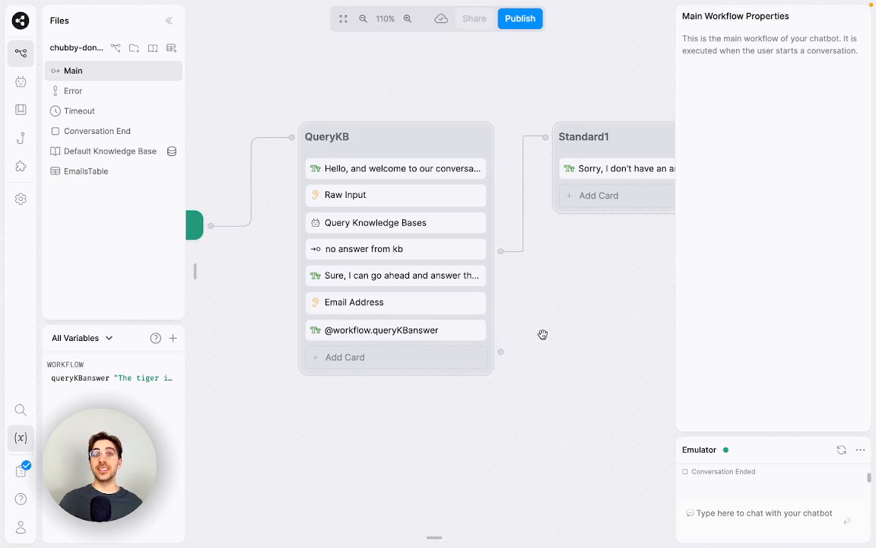
drag(585, 300, 604, 326)
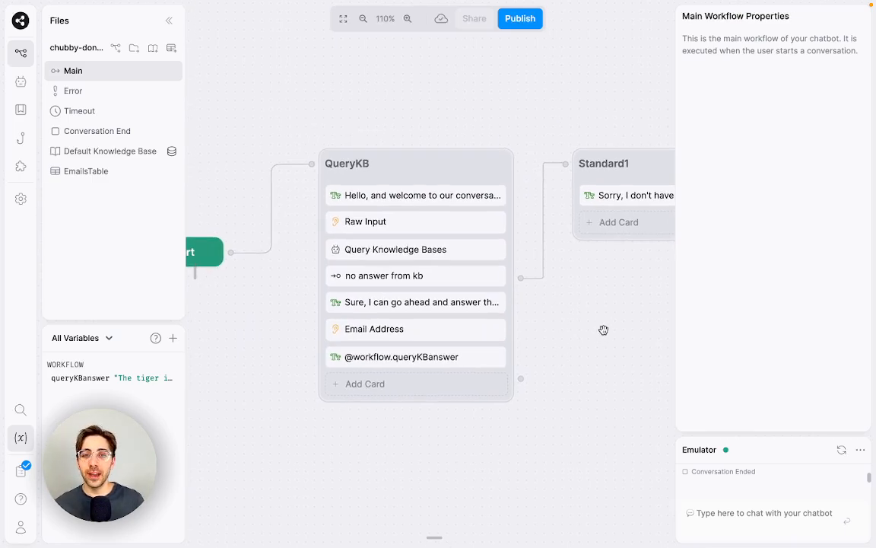
drag(406, 478, 520, 462)
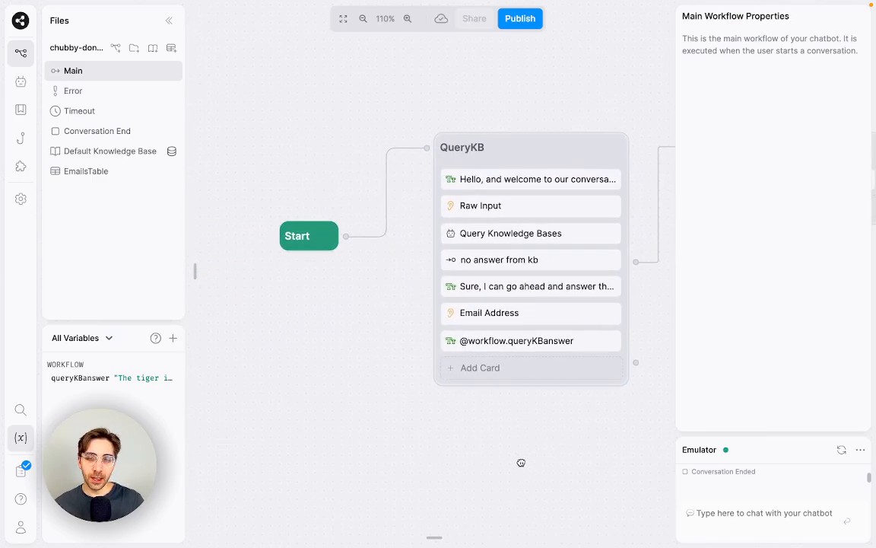
click(521, 337)
mouse_move(203, 337)
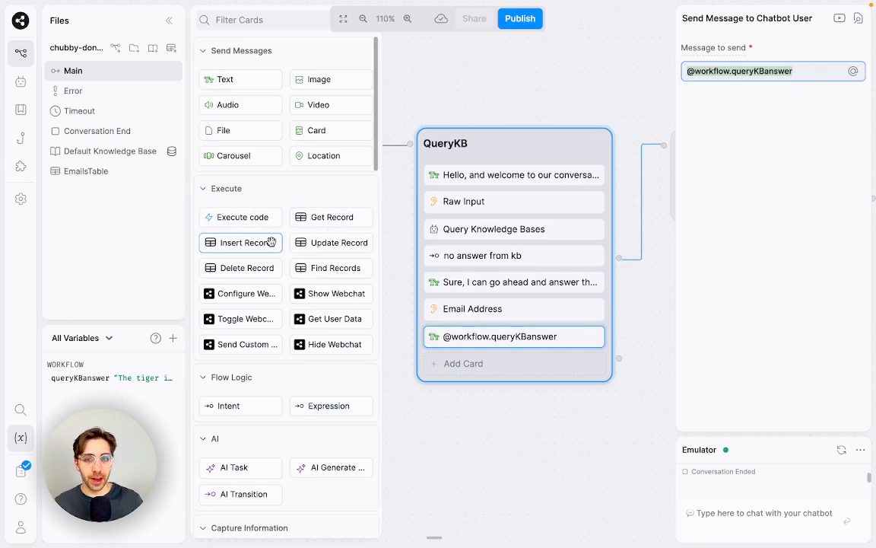
Step: Place an Insert Record step below Email Address in QueryKB with its Table set to EmailsTable
drag(271, 243, 502, 331)
click(604, 469)
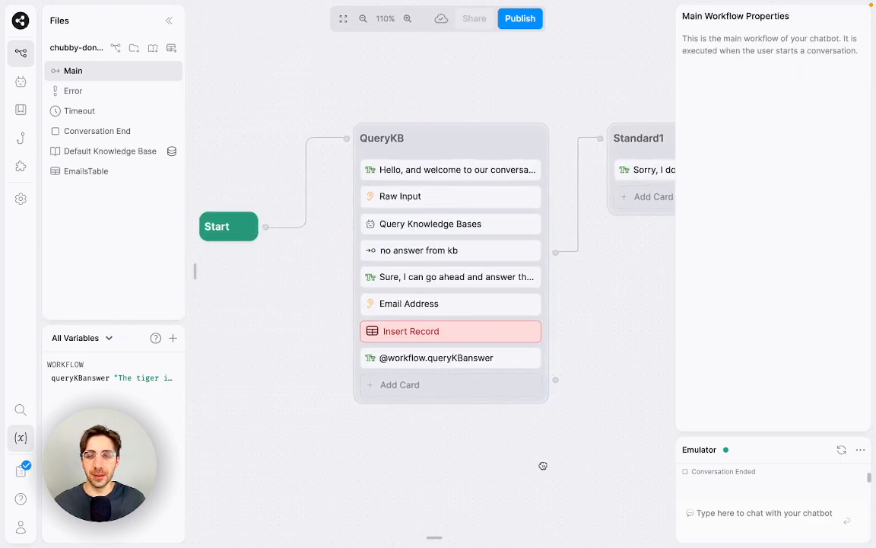
click(457, 338)
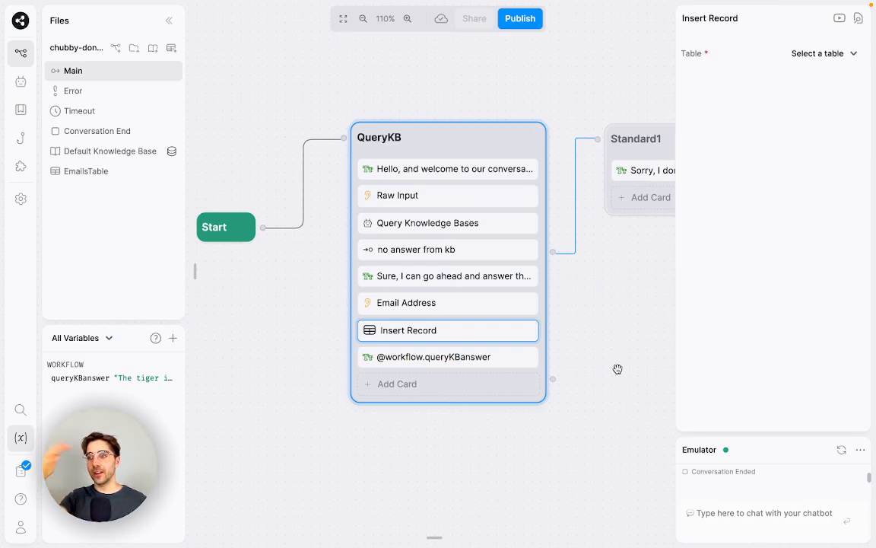
click(818, 54)
click(821, 81)
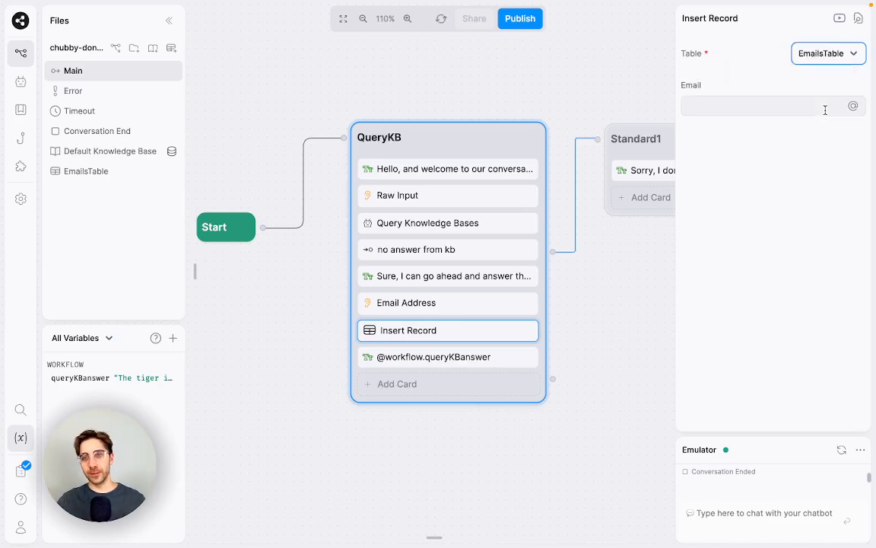
click(844, 54)
click(753, 76)
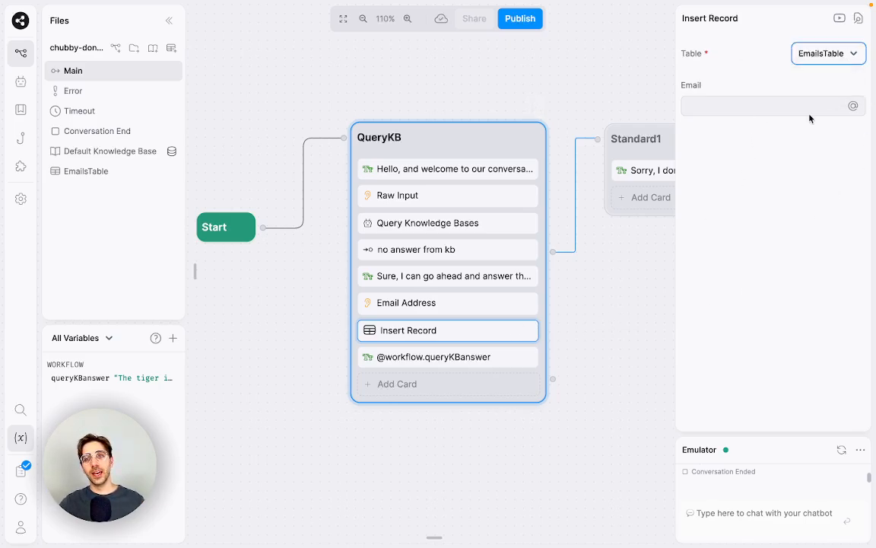
Step: Try the queryKBanswer variable as the Email value, then delete it
click(811, 106)
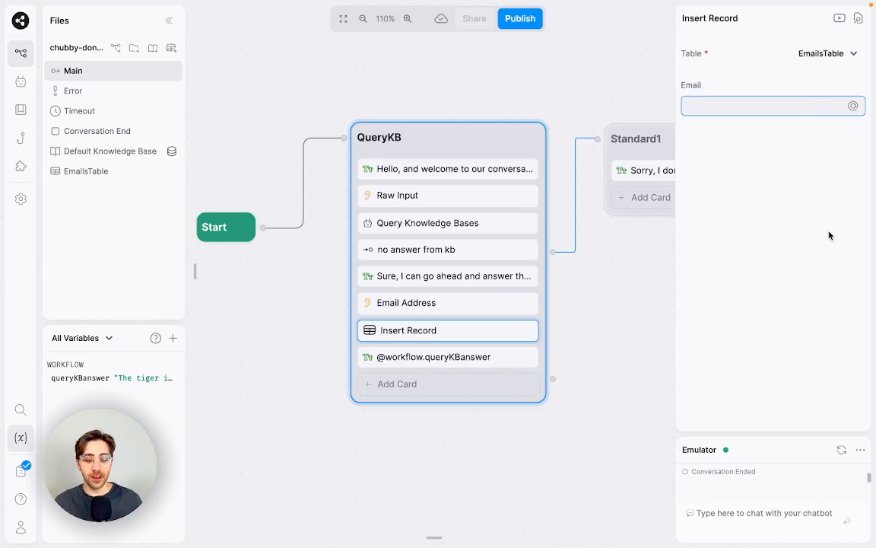
text(@)
key(Return)
key(BackSpace)
key(BackSpace)
key(BackSpace)
key(BackSpace)
key(BackSpace)
key(BackSpace)
key(BackSpace)
key(BackSpace)
key(BackSpace)
key(BackSpace)
key(BackSpace)
key(BackSpace)
key(BackSpace)
key(BackSpace)
key(BackSpace)
key(BackSpace)
key(BackSpace)
key(BackSpace)
key(BackSpace)
key(BackSpace)
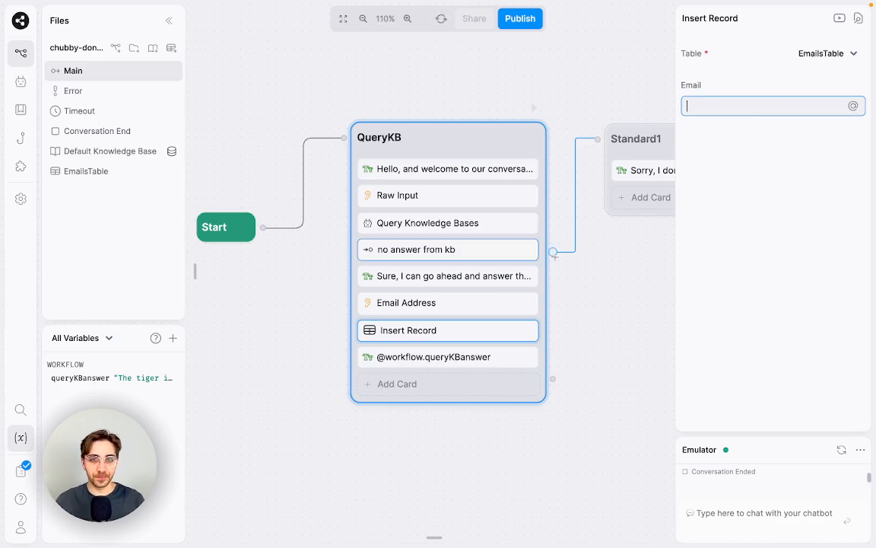
Step: Store the Email Address capture's result in a new variable called userEmail
click(492, 310)
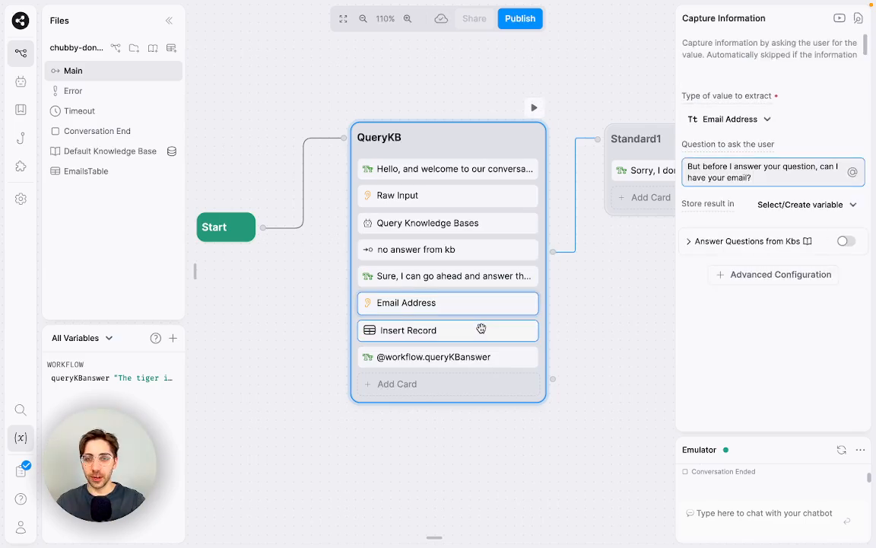
click(483, 330)
click(487, 304)
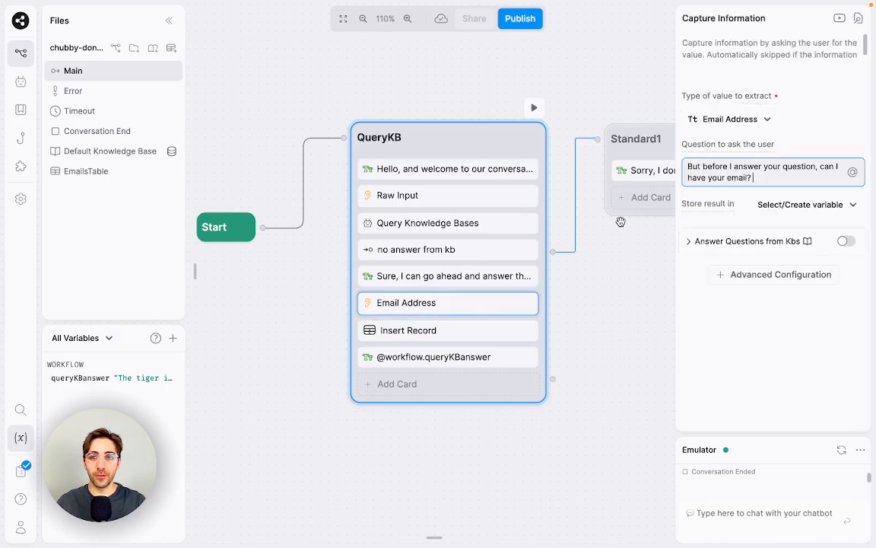
click(837, 207)
text(userEmail)
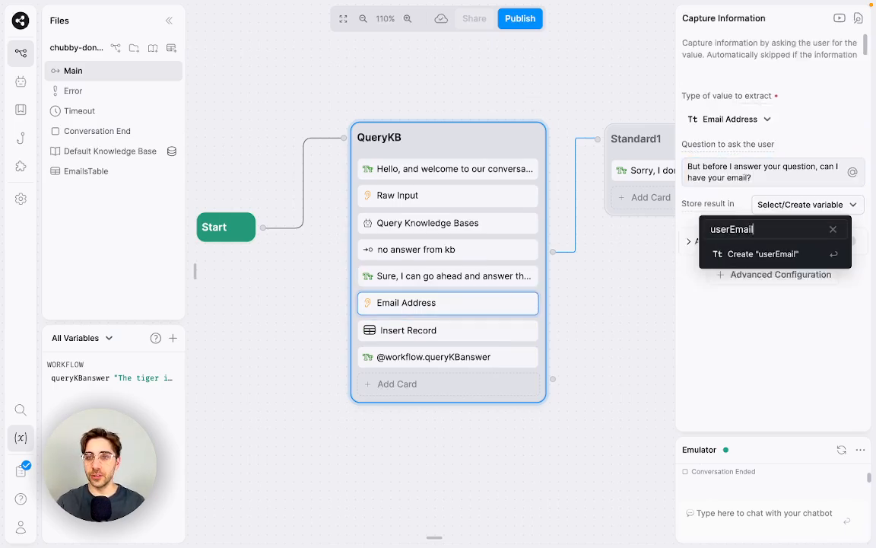
key(Return)
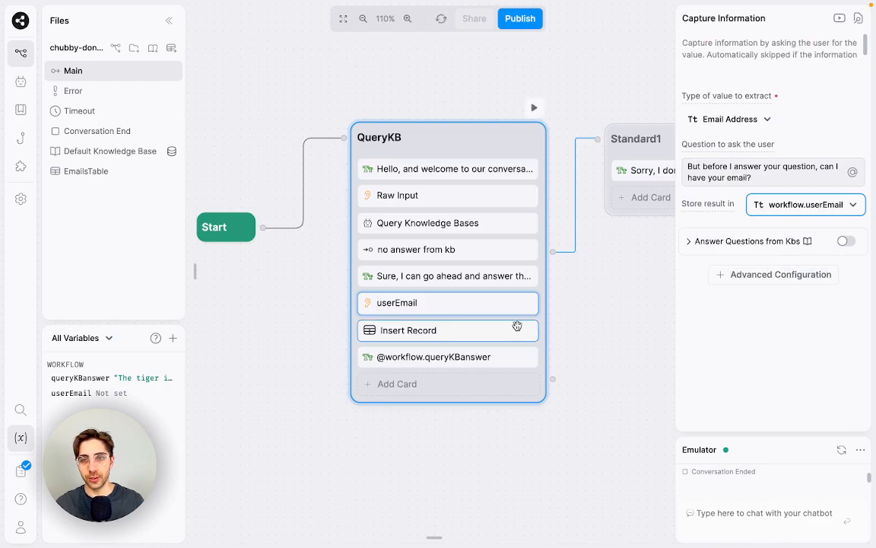
click(514, 329)
click(754, 108)
text(@)
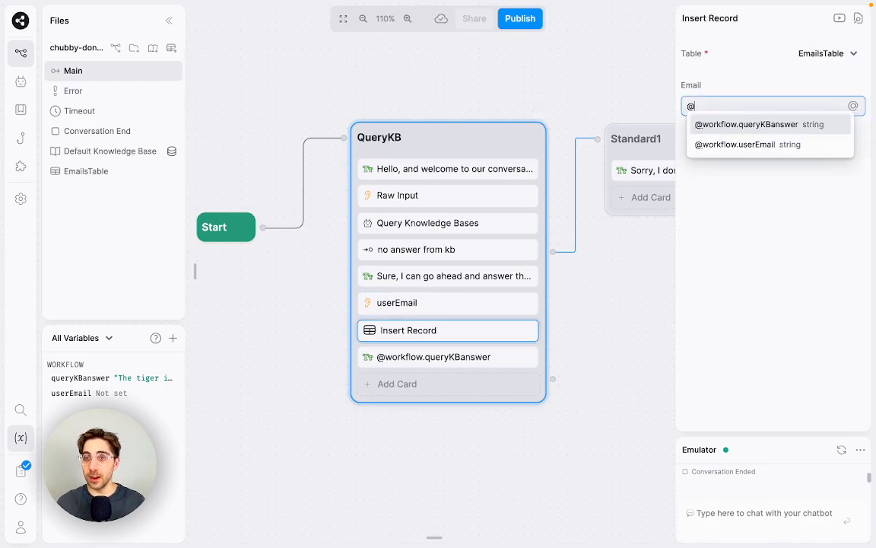
key(Down)
key(Return)
Step: Send 'Hi', the tiger question, and a test email in the Emulator, then open EmailsTable to check the record
click(807, 511)
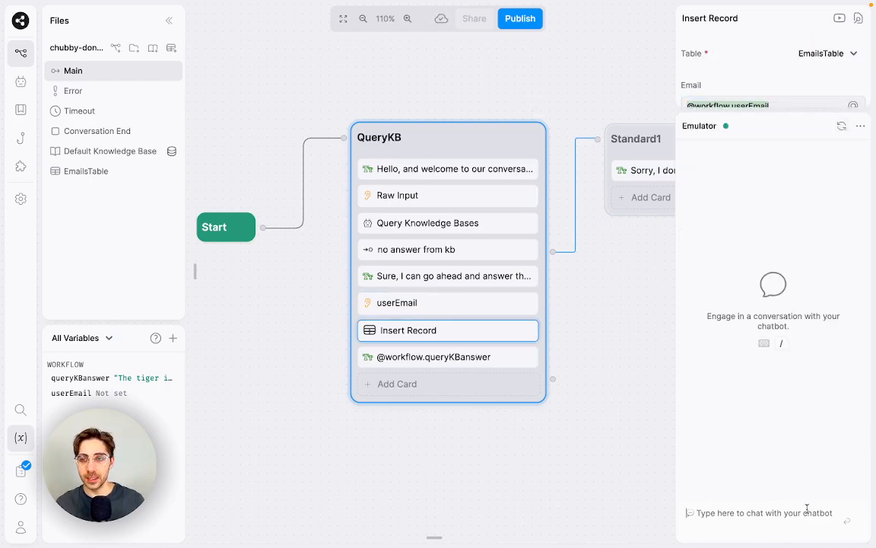
text(Hi)
key(Return)
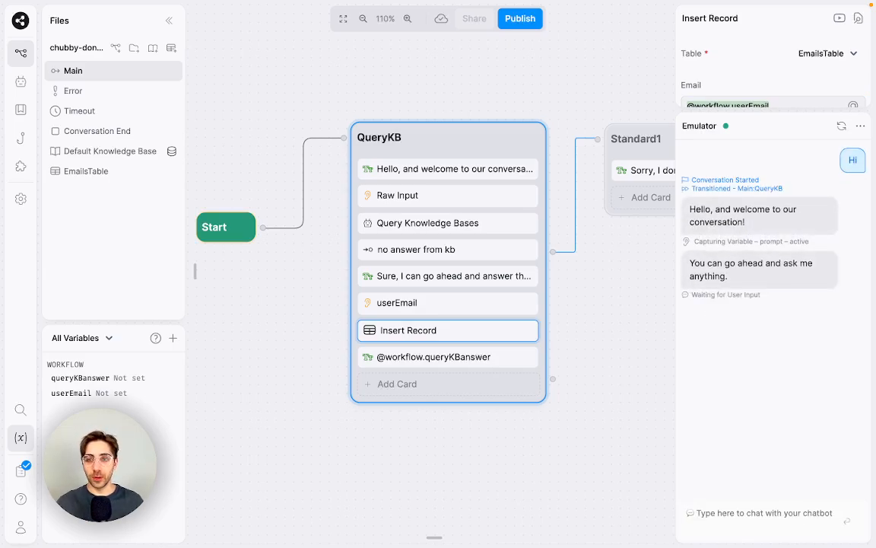
text(What c)
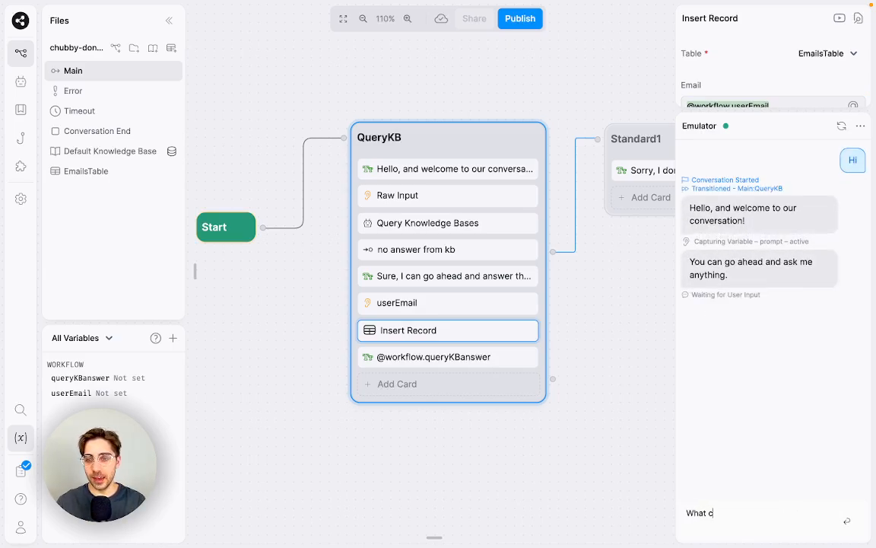
text(olour is the tiger?)
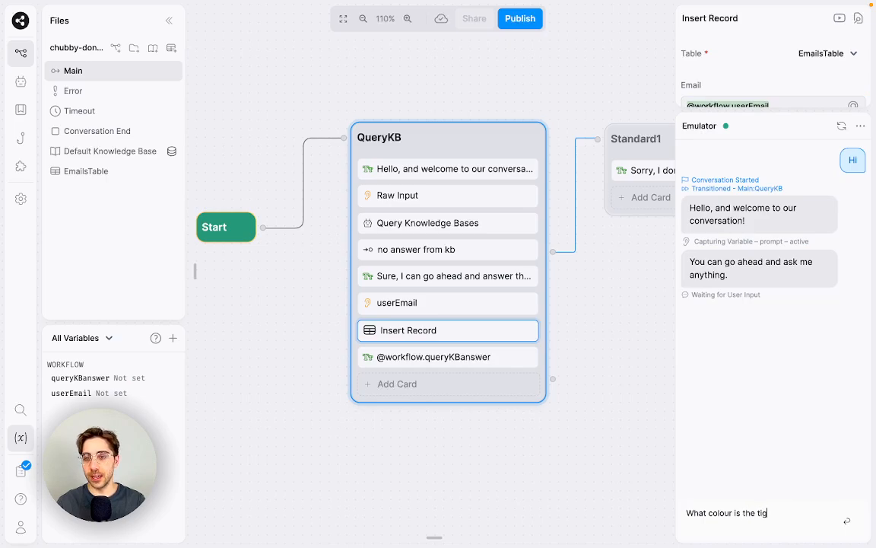
key(Return)
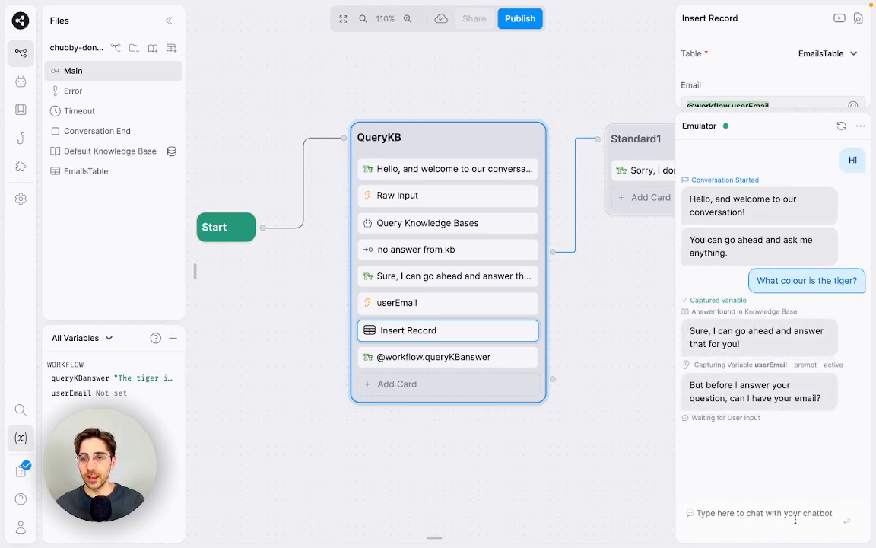
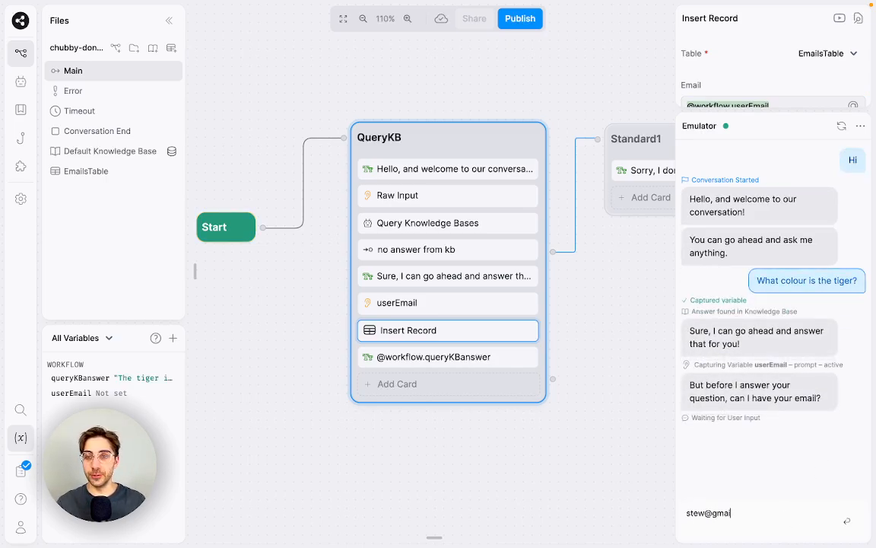
key(Return)
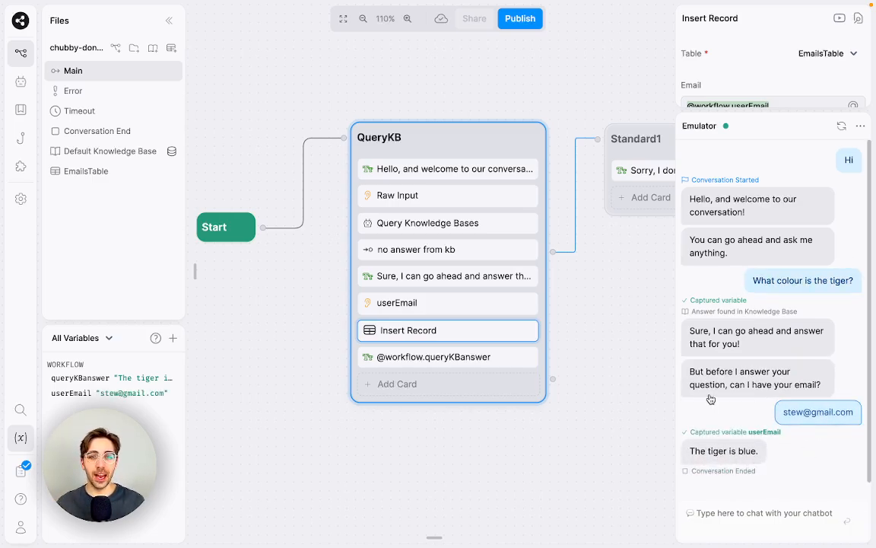
click(84, 175)
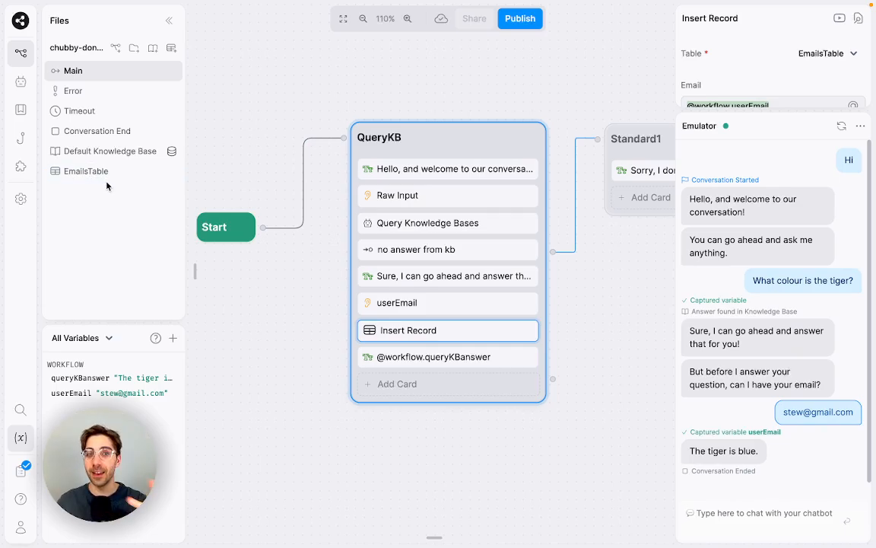
click(110, 173)
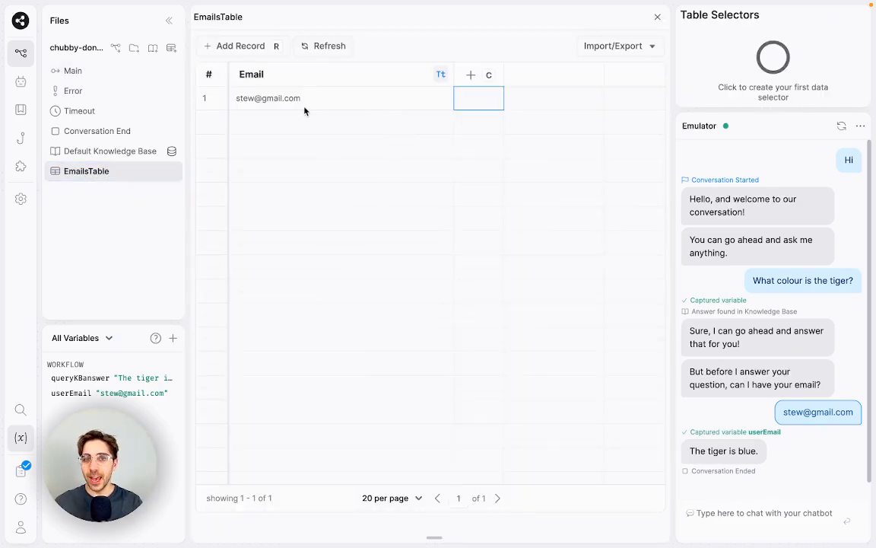
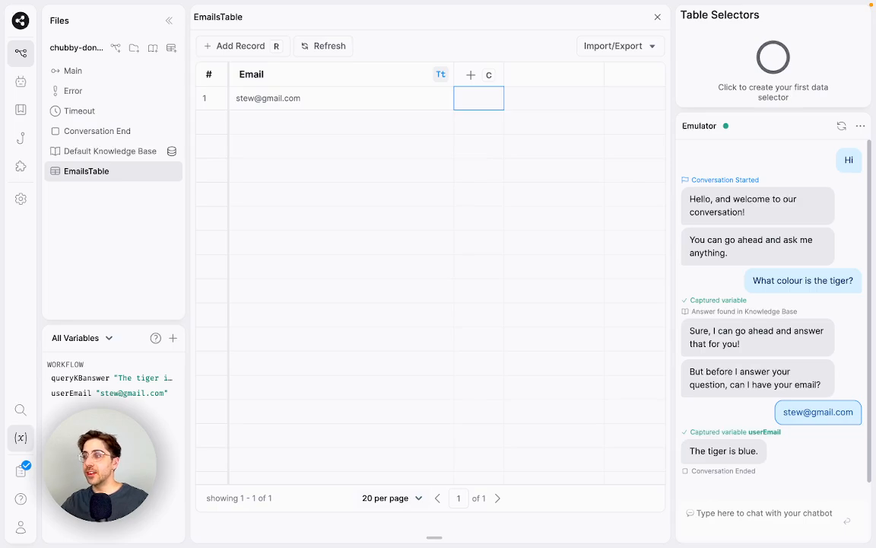
Step: Switch from EmailsTable back to the Main flow canvas
click(143, 69)
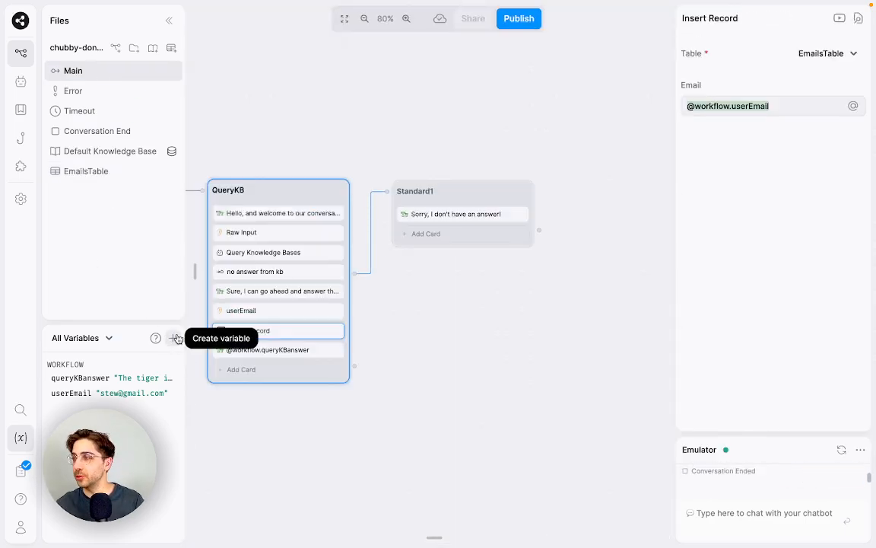
click(175, 338)
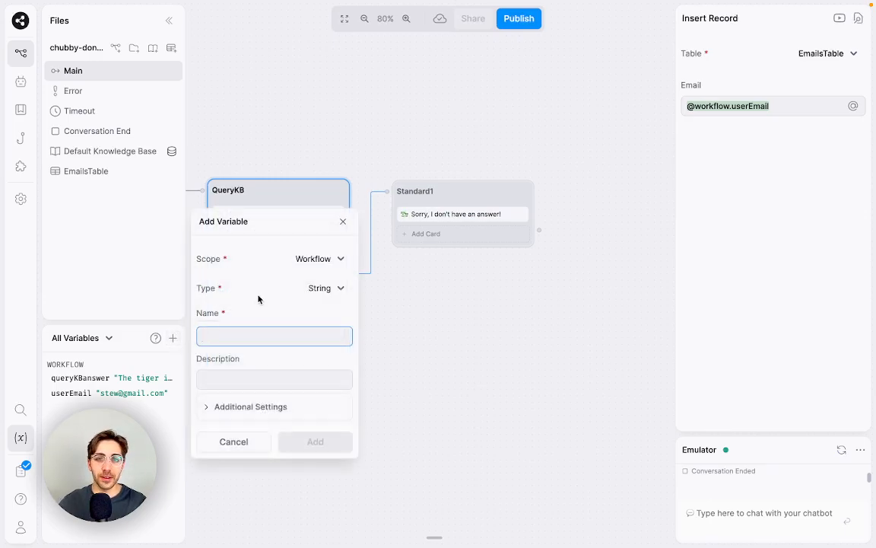
click(328, 261)
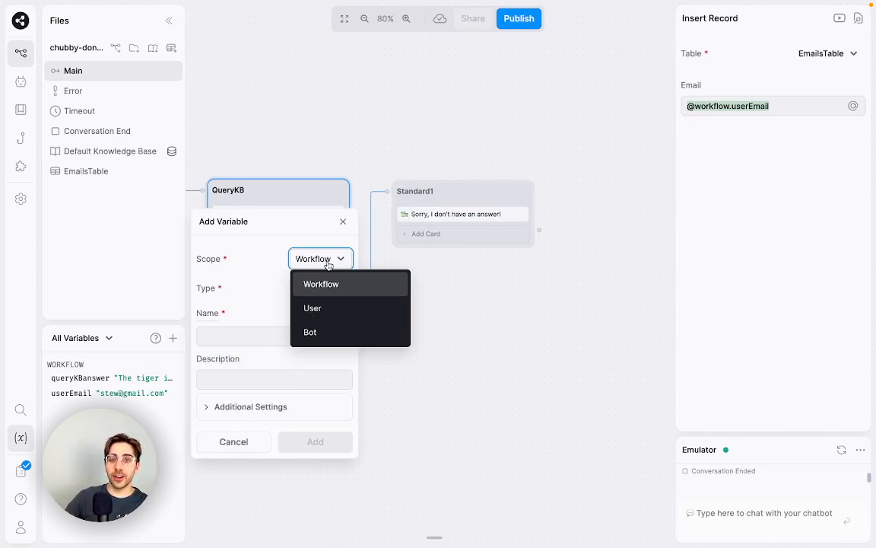
click(332, 310)
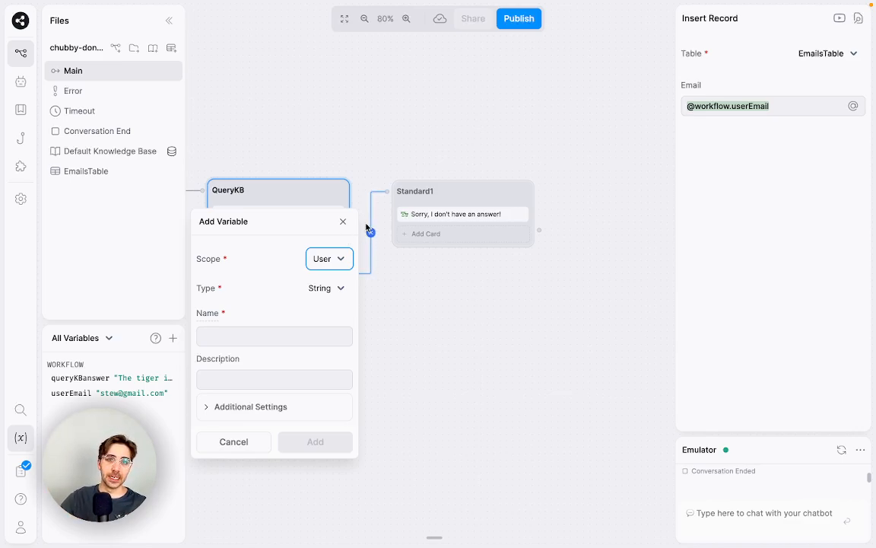
click(339, 258)
click(336, 283)
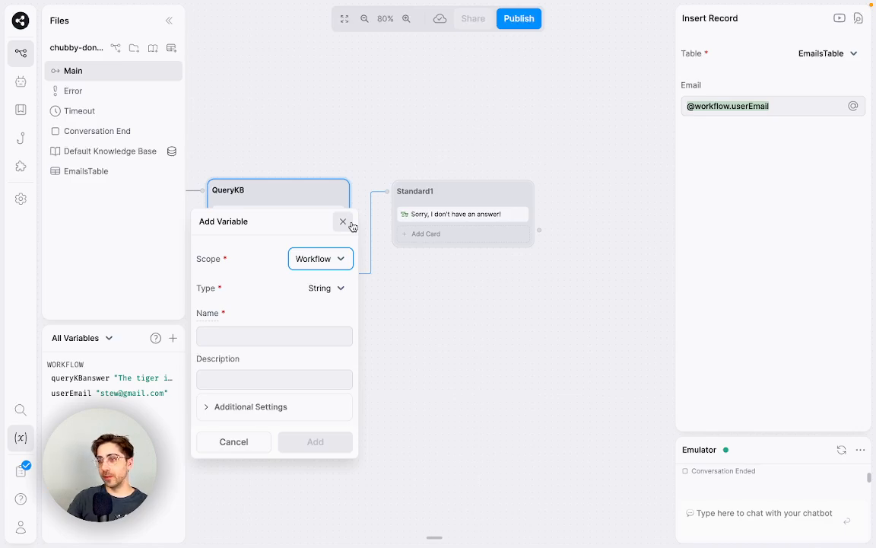
Step: Dismiss the new-variable form without adding it and deselect the QueryKB node
click(343, 222)
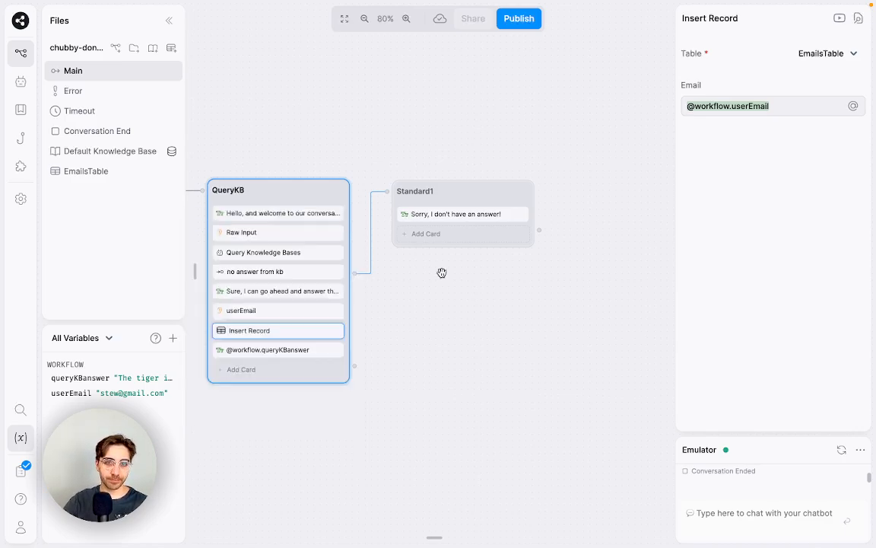
click(434, 371)
scroll(426, 372, up, 2)
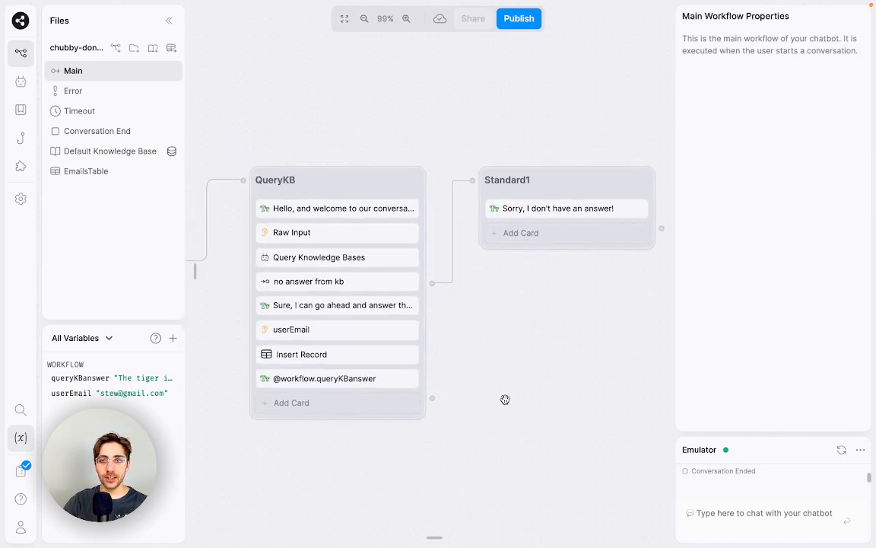
Step: Restart the emulator chat, then send 'Hi' and 'How hot is the soup?'
click(842, 449)
text(Hi)
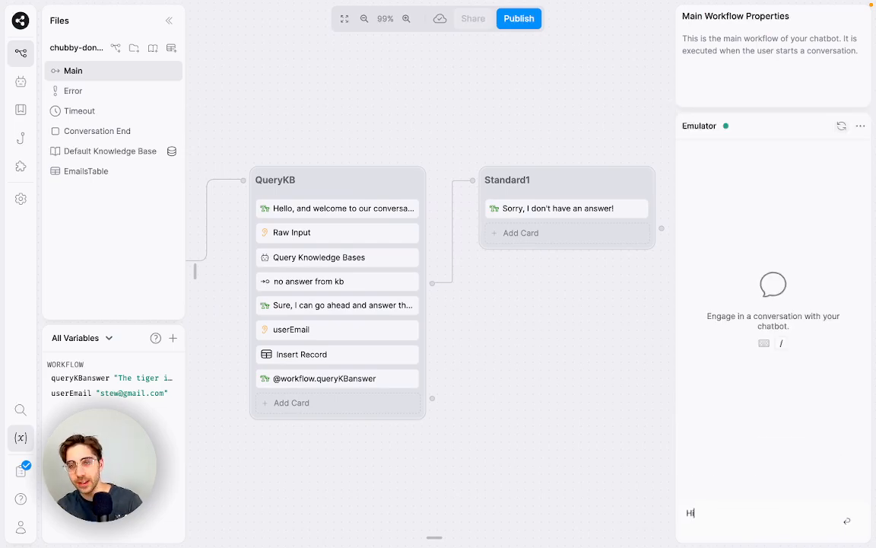
key(Return)
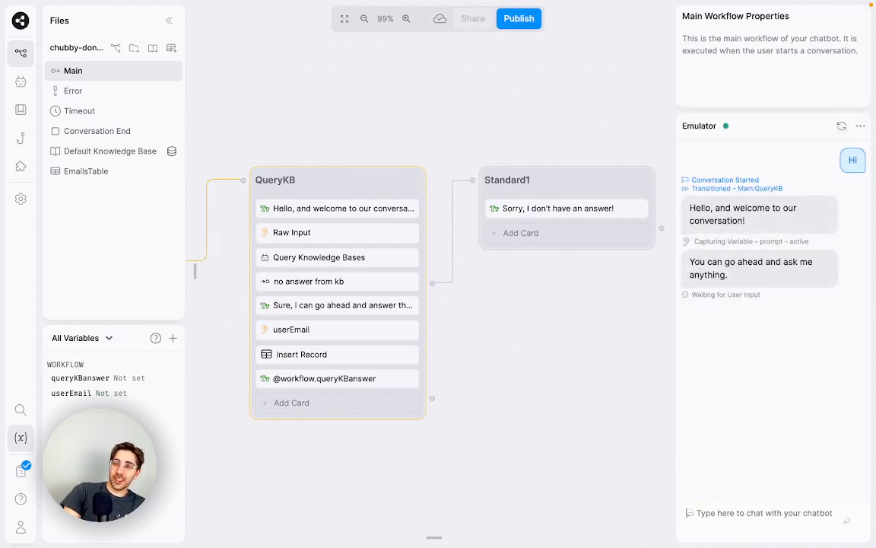
text(How hot)
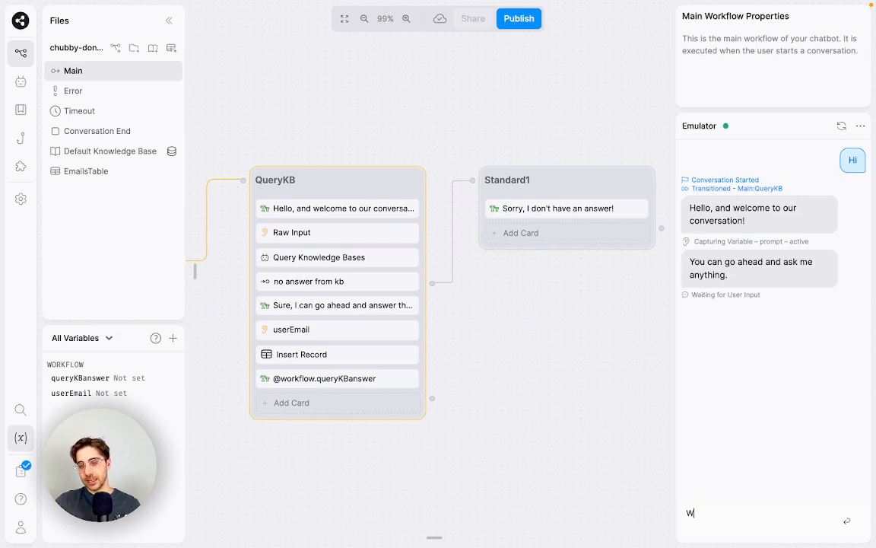
text( is the soup?)
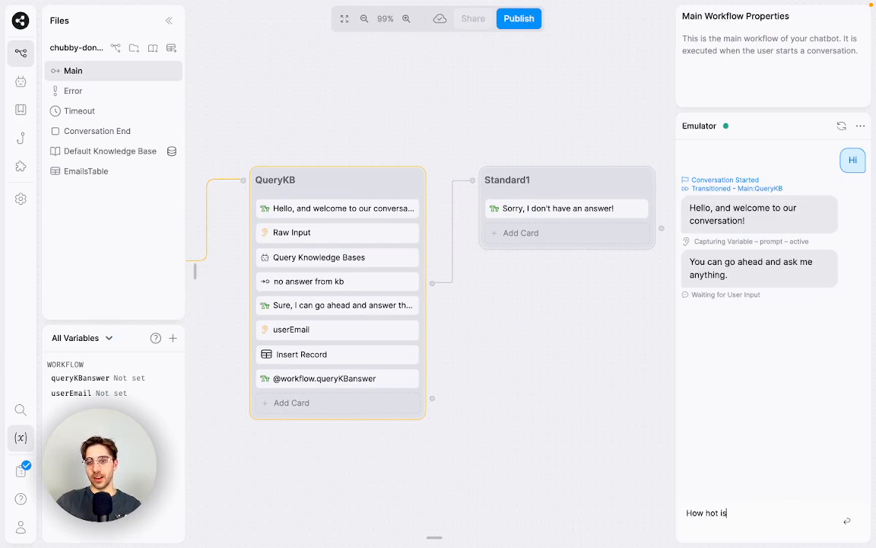
key(BackSpace)
text(?)
key(Return)
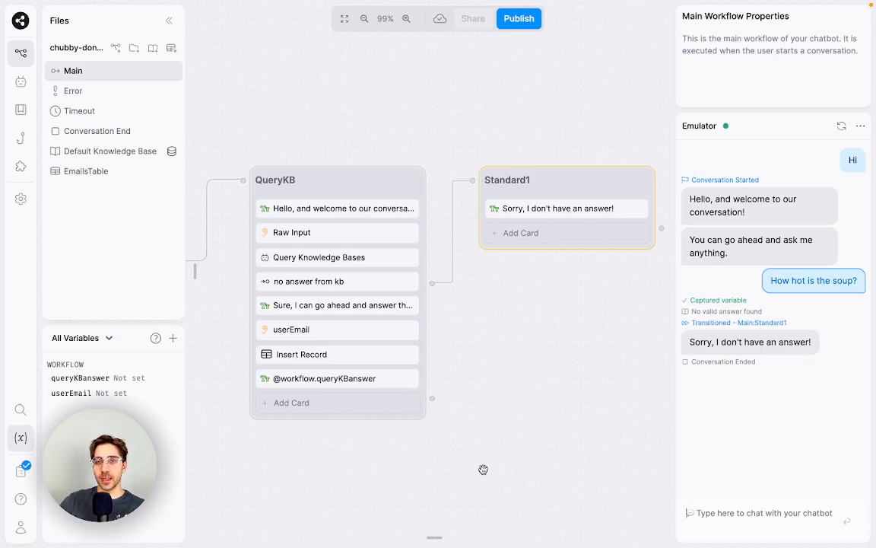
Step: Pan and zoom the canvas around the QueryKB node
scroll(622, 339, left, 3)
scroll(628, 446, up, 2)
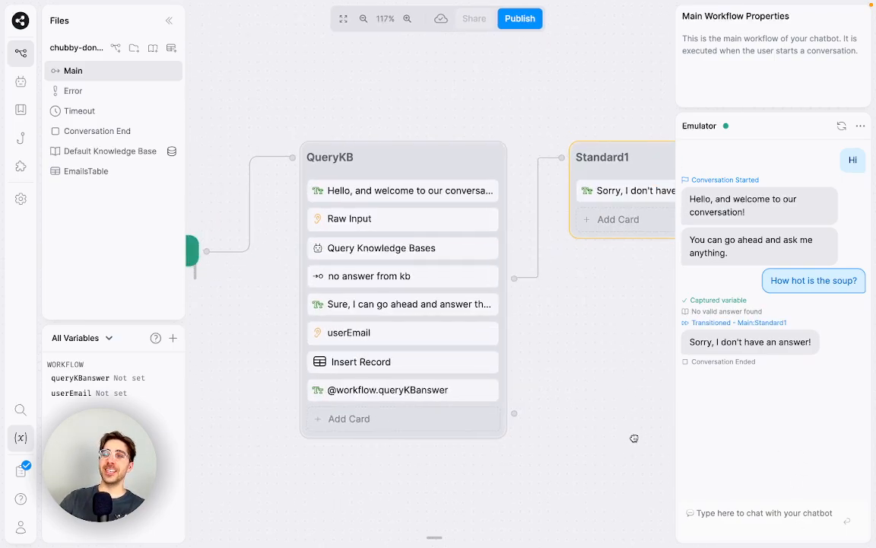
scroll(632, 436, left, 2)
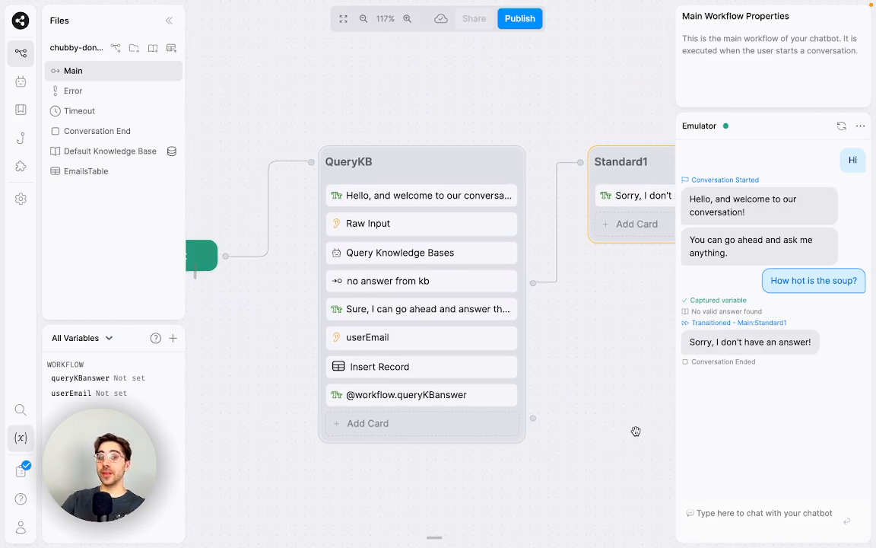
scroll(630, 424, down, 1)
scroll(601, 400, right, 2)
scroll(594, 394, up, 1)
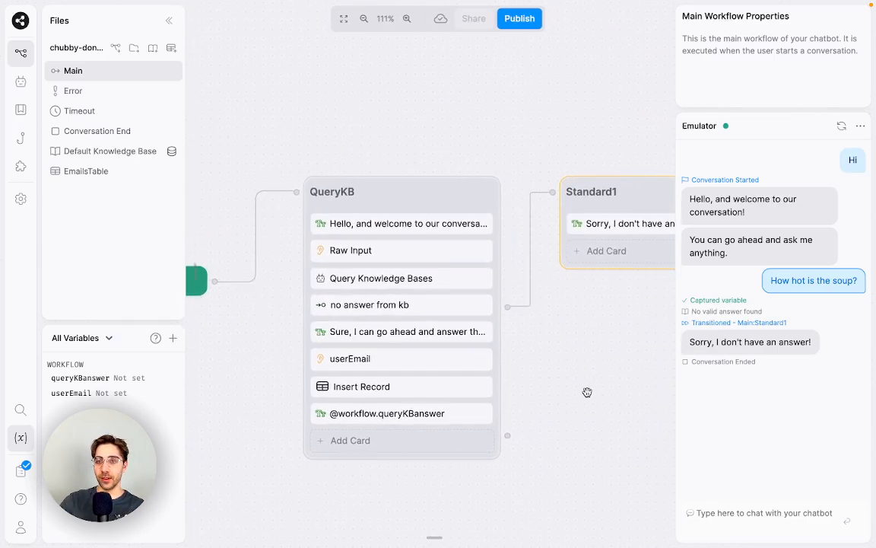
scroll(587, 392, up, 1)
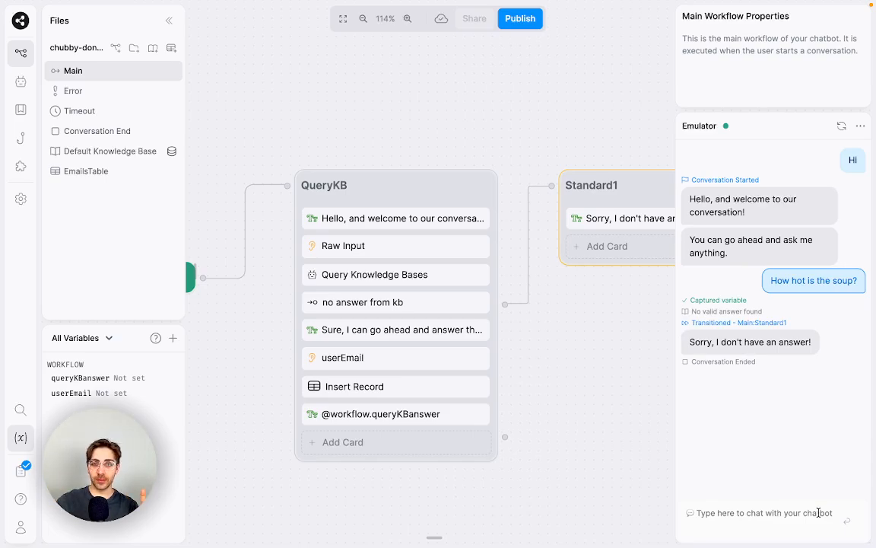
Step: Inspect the Query Knowledge Bases and Insert Record settings, then deselect to show workflow properties
click(344, 272)
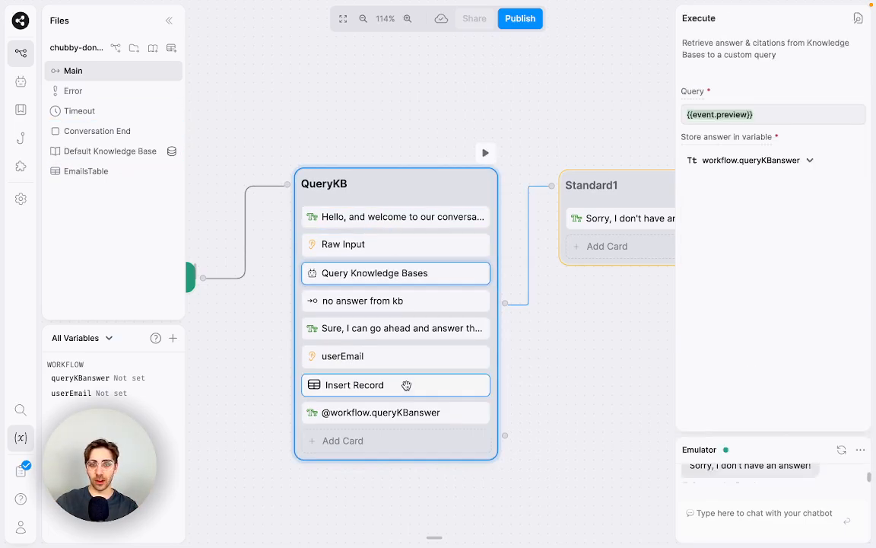
click(406, 385)
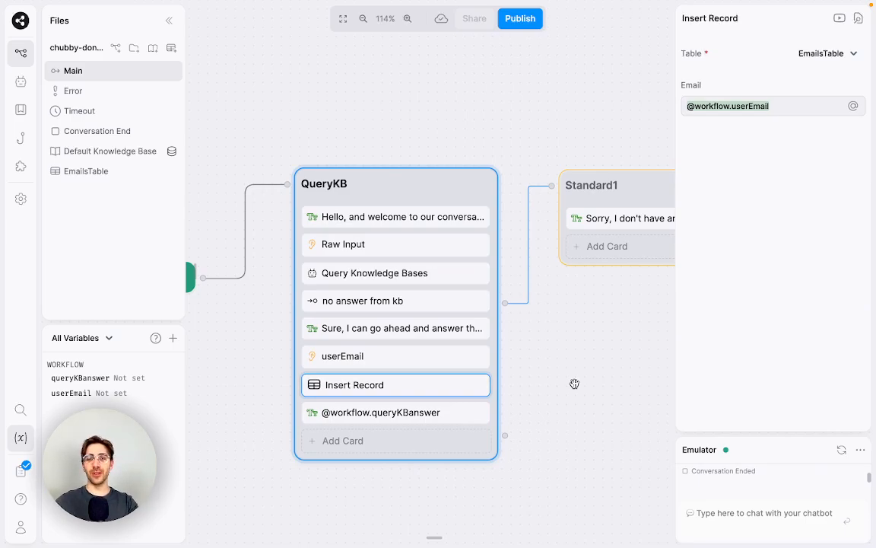
click(572, 385)
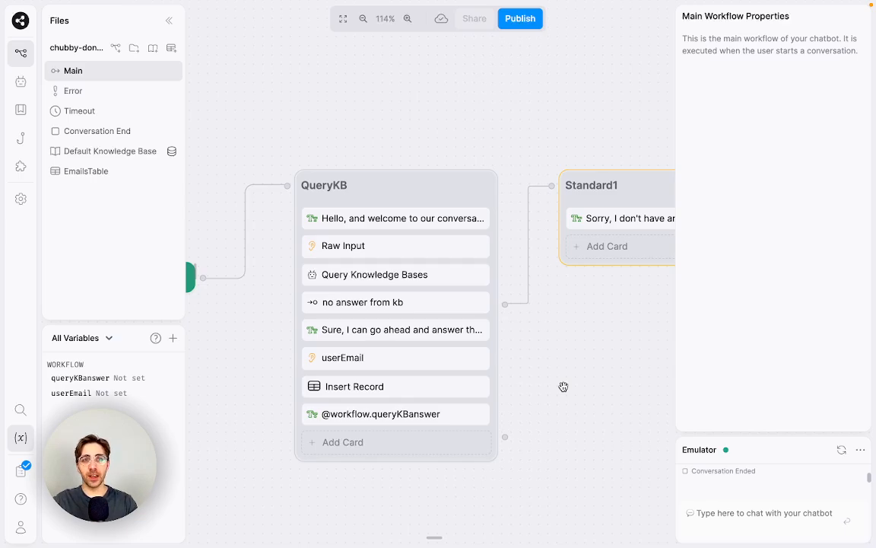
drag(563, 388, 581, 385)
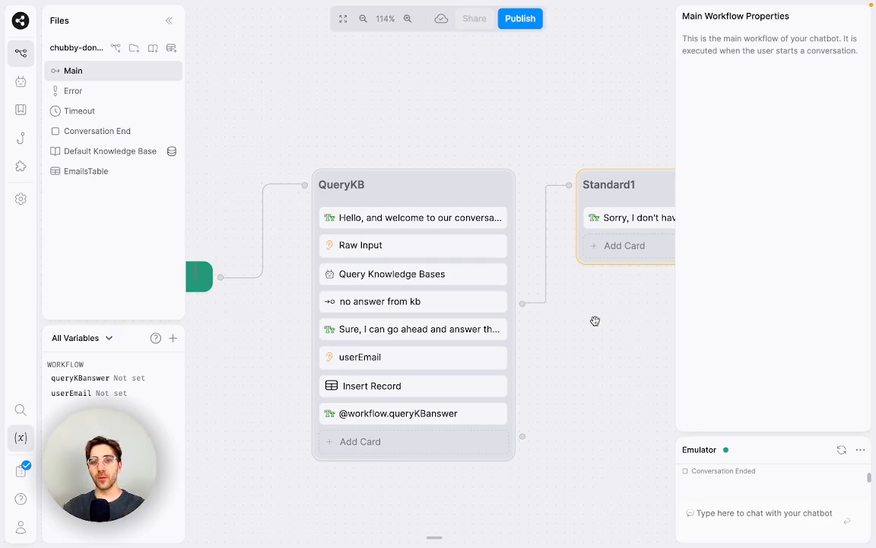
Step: Open EmailsTable and add 'First Name' and 'Last Name' columns
click(120, 176)
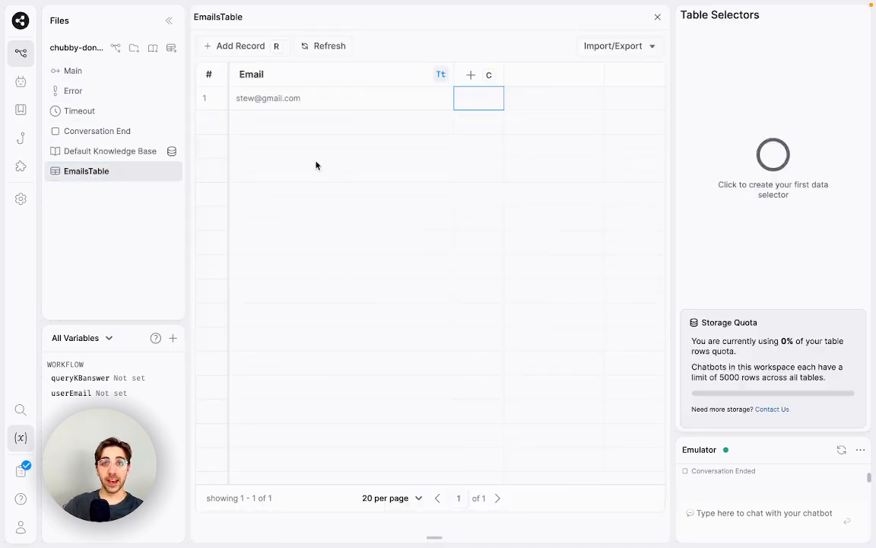
click(471, 74)
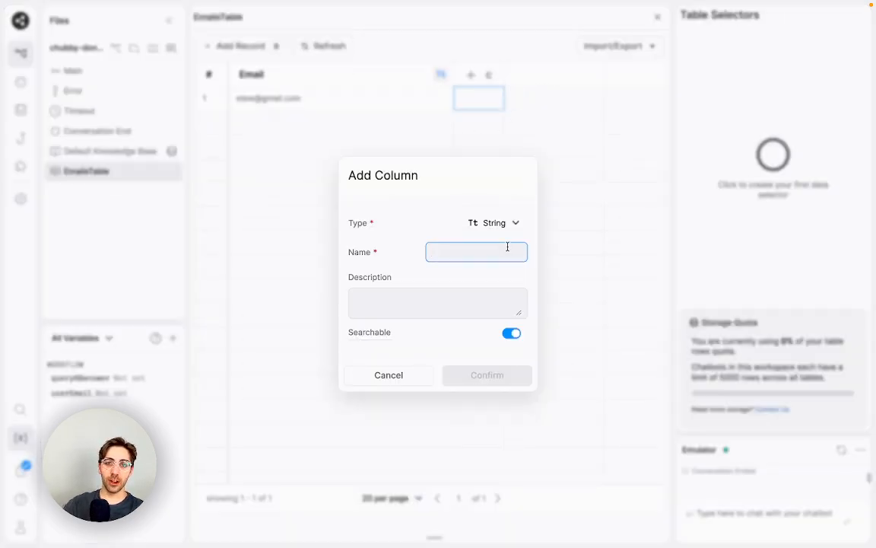
text(First)
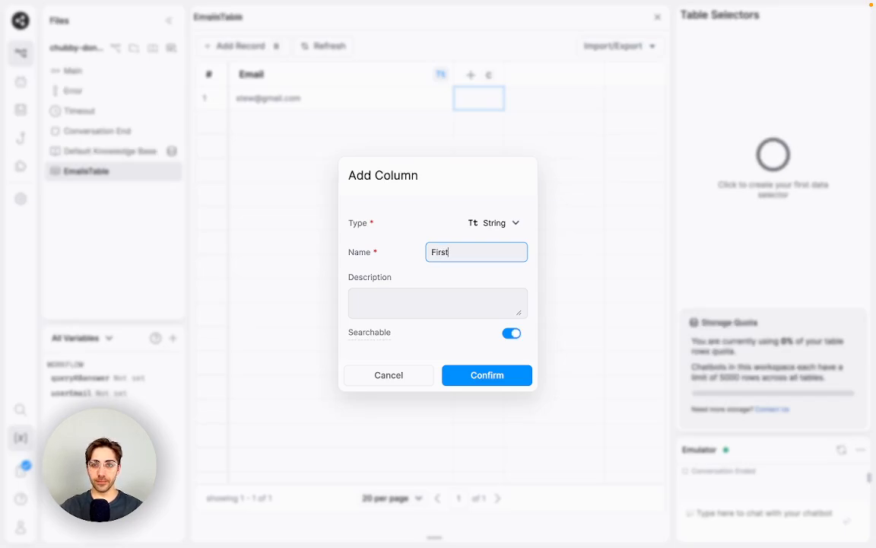
key(BackSpace)
key(BackSpace)
key(BackSpace)
key(BackSpace)
key(BackSpace)
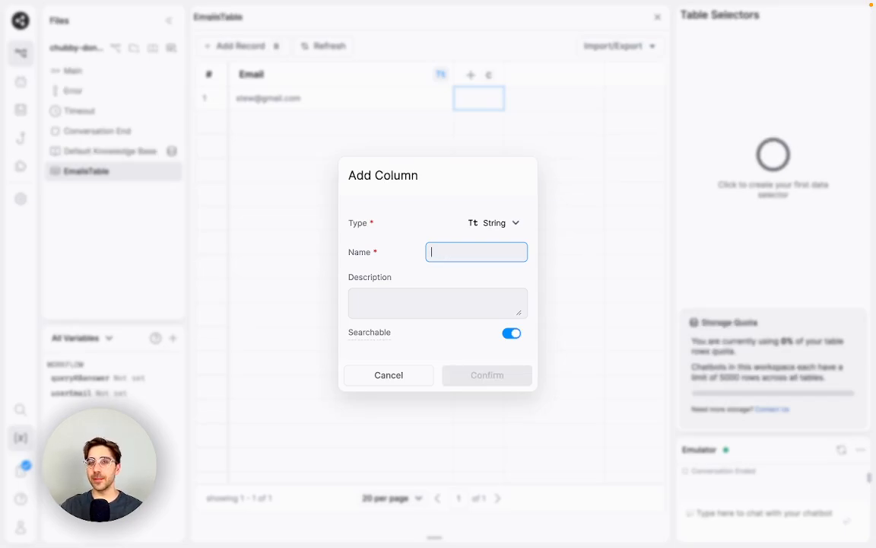
text(First Name)
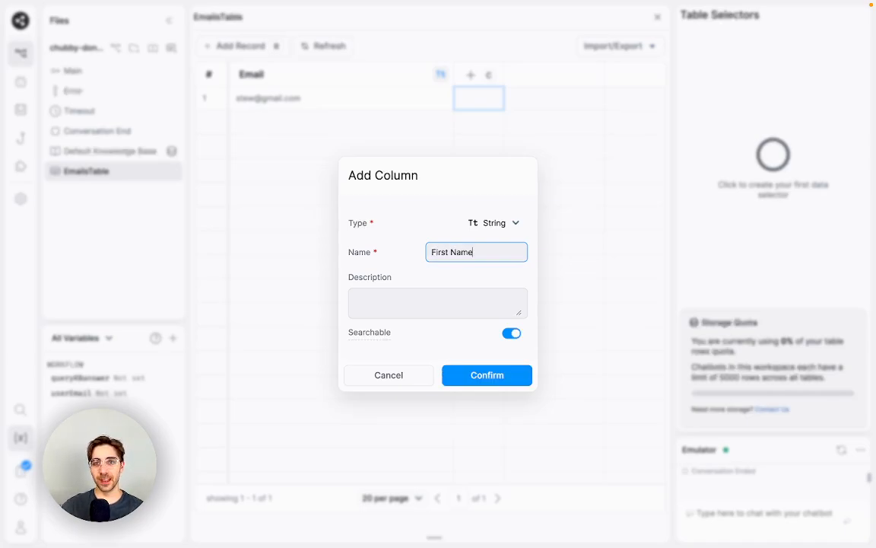
key(Return)
click(592, 79)
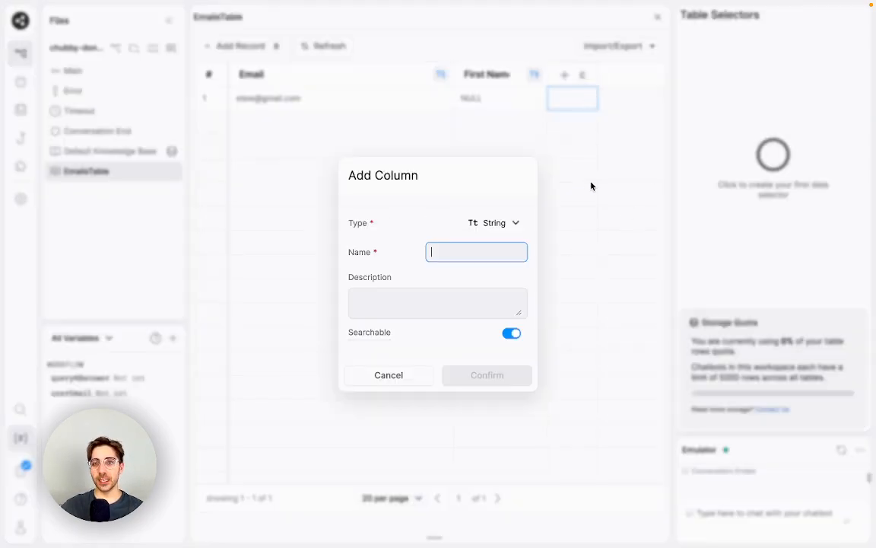
text(Last Name)
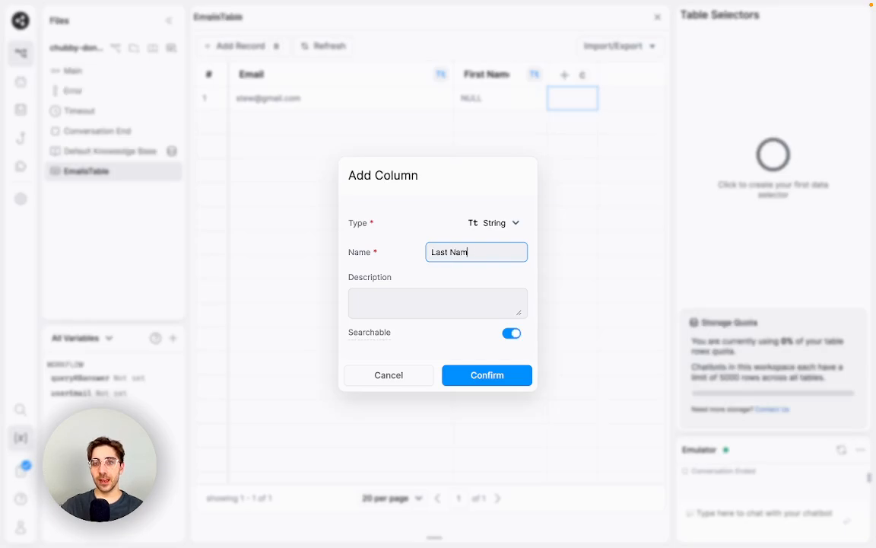
key(Return)
Step: Narrow the Email column and widen the First Name and Last Name columns
drag(454, 74, 343, 74)
drag(437, 74, 464, 74)
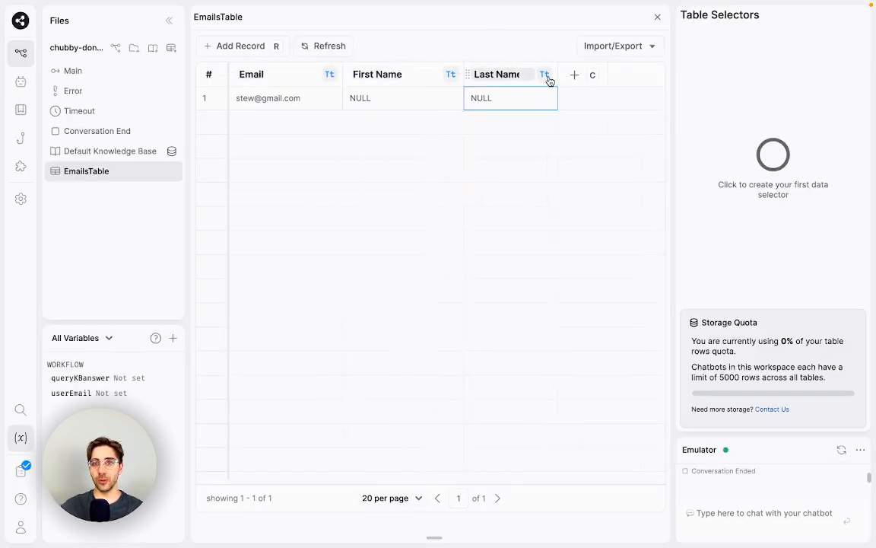
drag(557, 74, 587, 74)
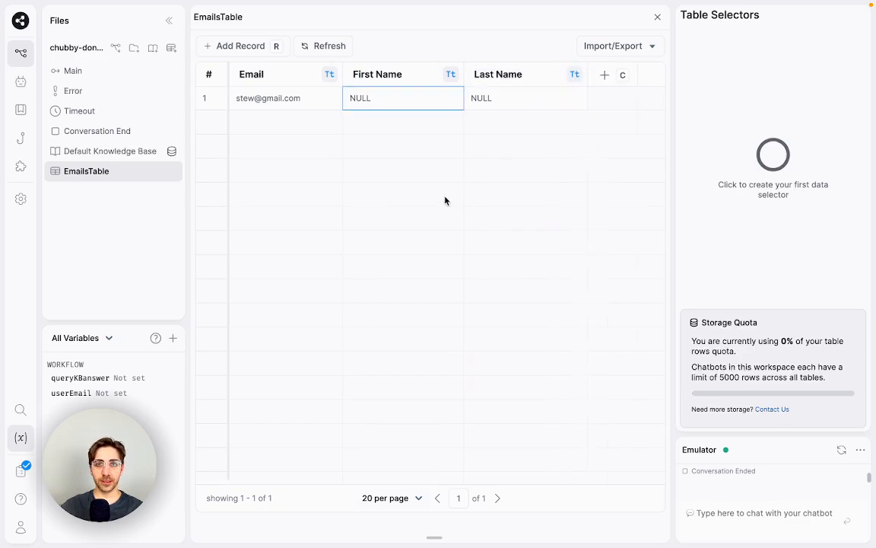
Step: Back on the Main canvas, add a Person Name capture card below userEmail
click(103, 72)
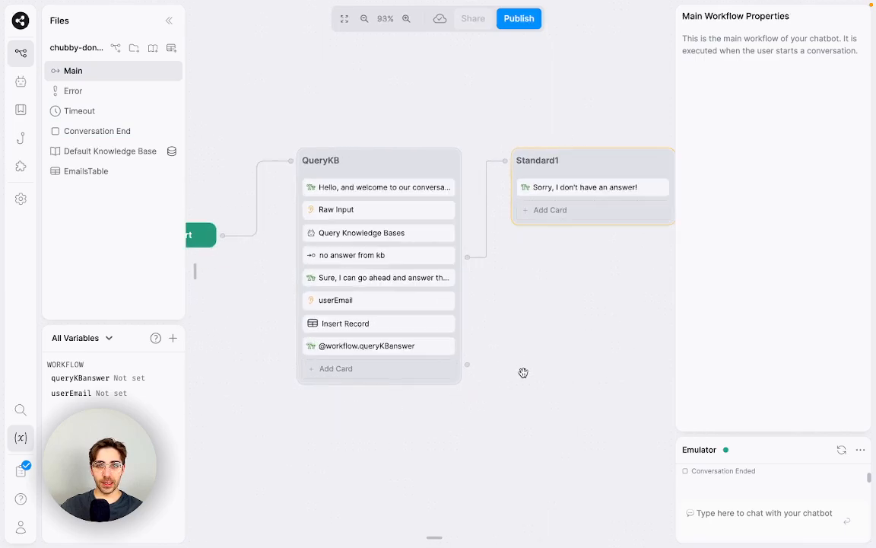
drag(568, 402, 588, 422)
mouse_move(199, 278)
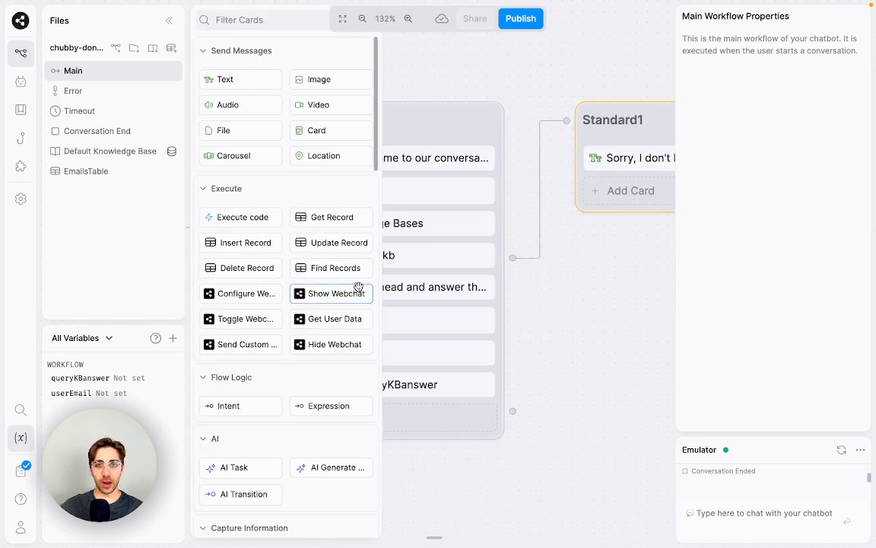
scroll(348, 308, down, 3)
scroll(333, 347, down, 5)
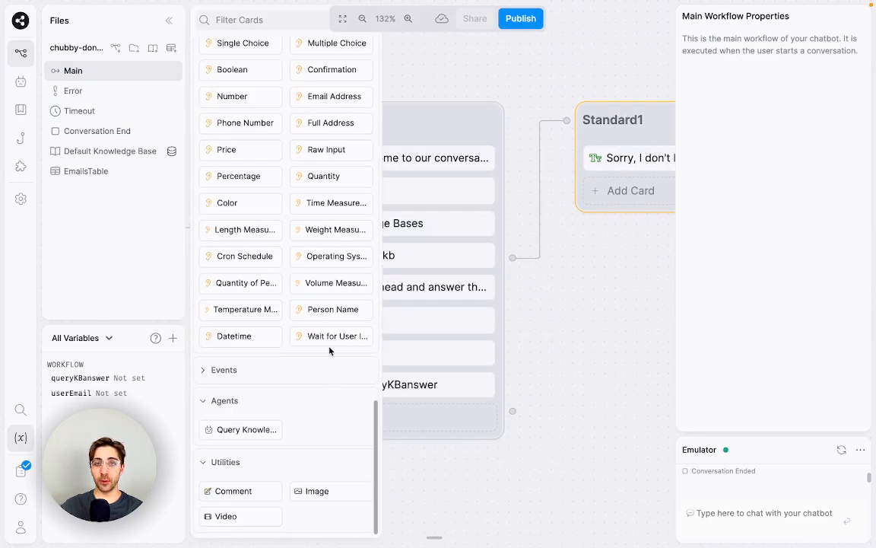
drag(333, 312, 411, 343)
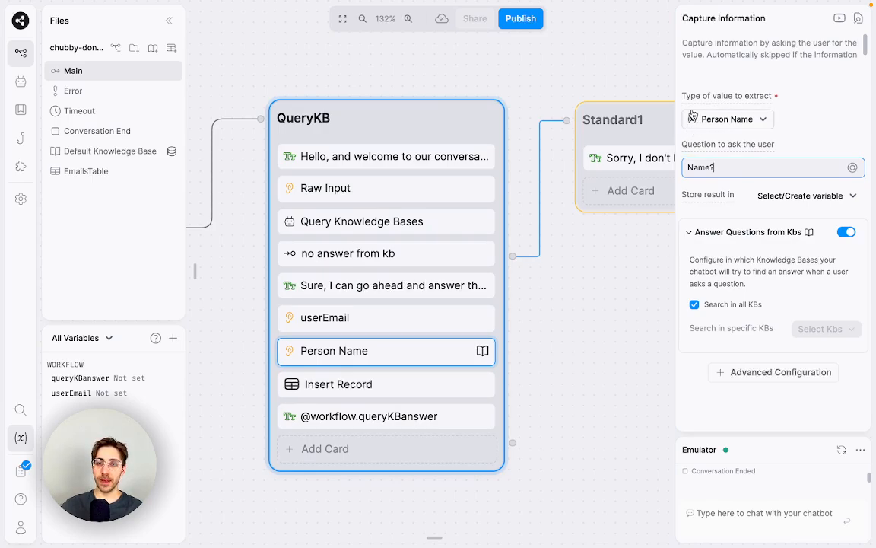
Step: Make it ask 'And can I also have your name?' and store the answer in new variable userName
click(719, 167)
key(BackSpace)
key(BackSpace)
key(BackSpace)
key(BackSpace)
key(BackSpace)
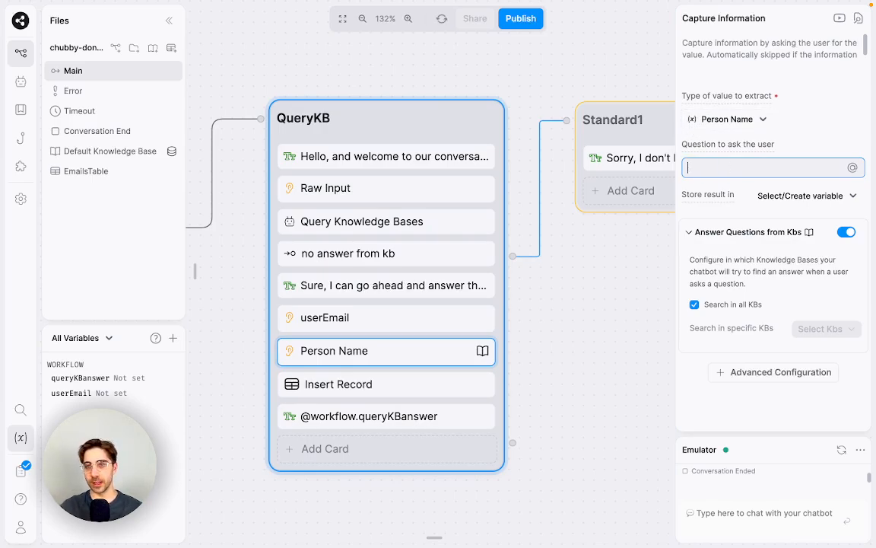
text(And )
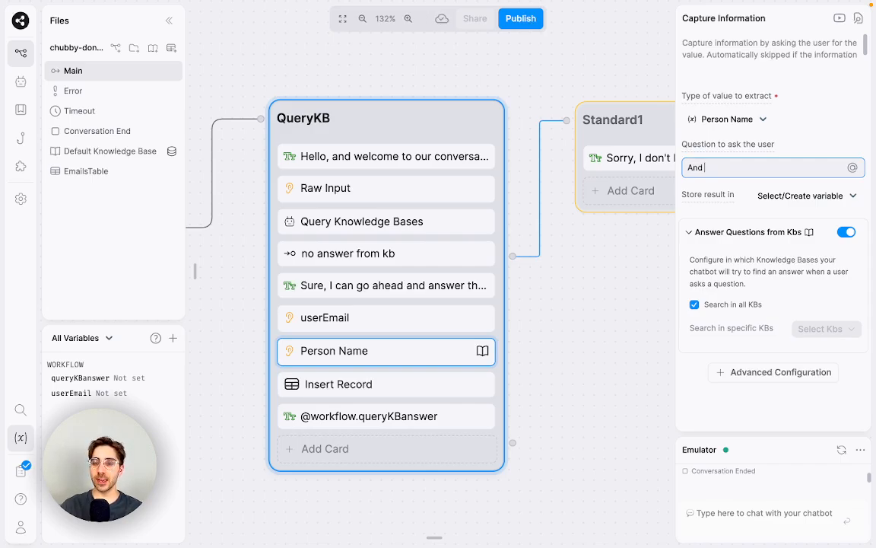
text(can I also )
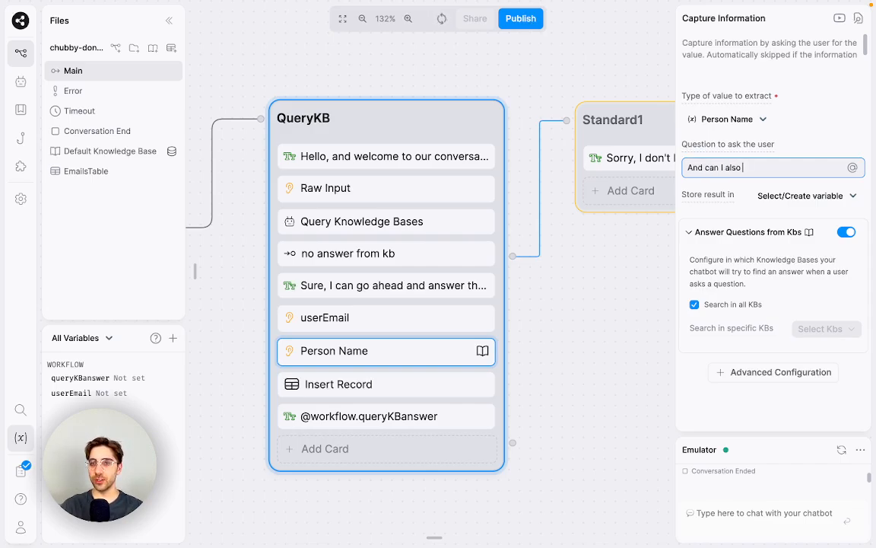
text(have your name?)
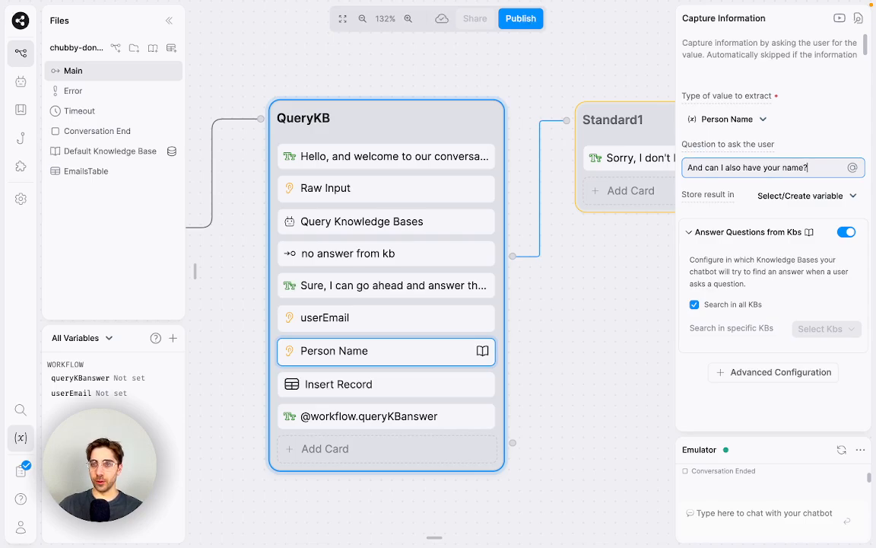
click(764, 197)
text(userName)
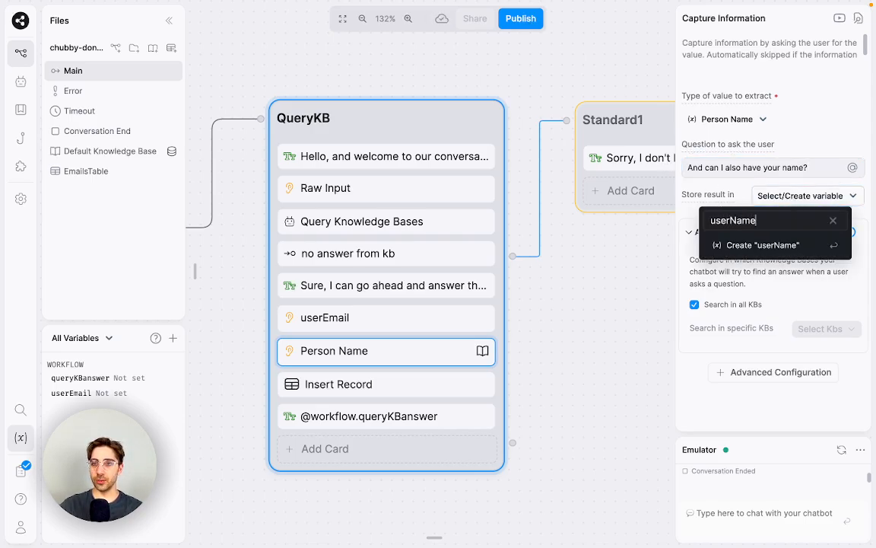
key(Return)
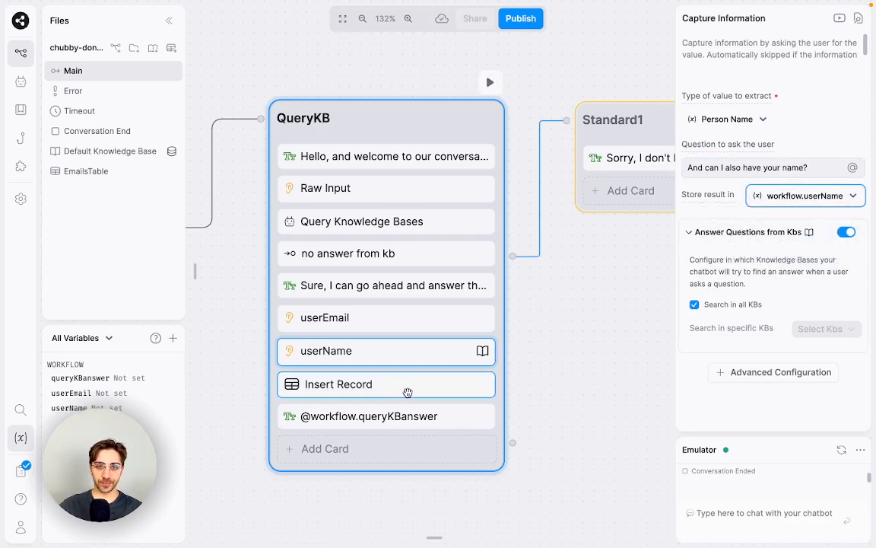
Step: Set Insert Record's First Name to {{workflow.userName.first}} and start Last Name as {{workflow.userName.last}}
click(329, 382)
click(765, 153)
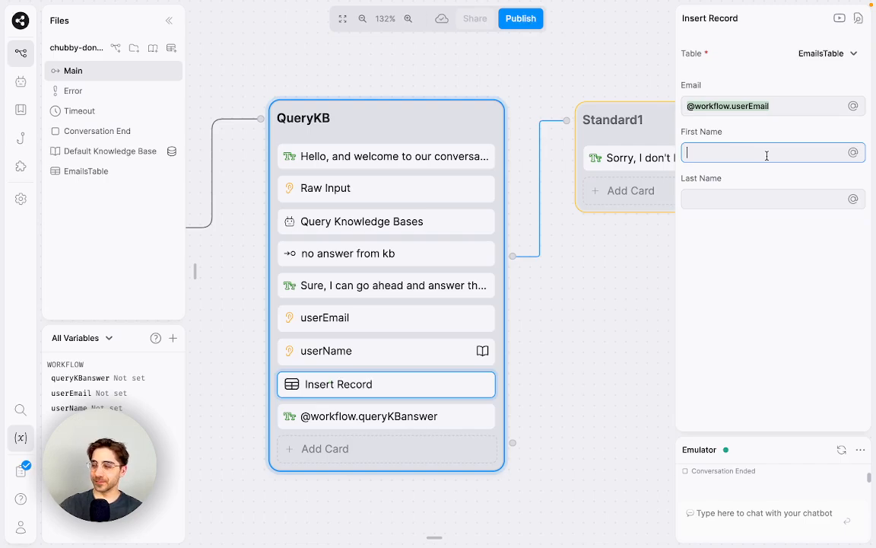
text({{w)
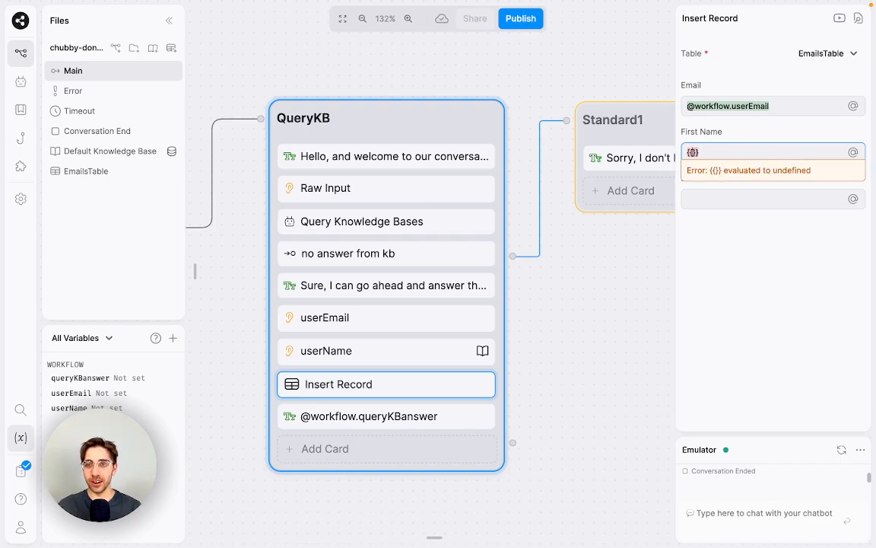
text(orkflow.)
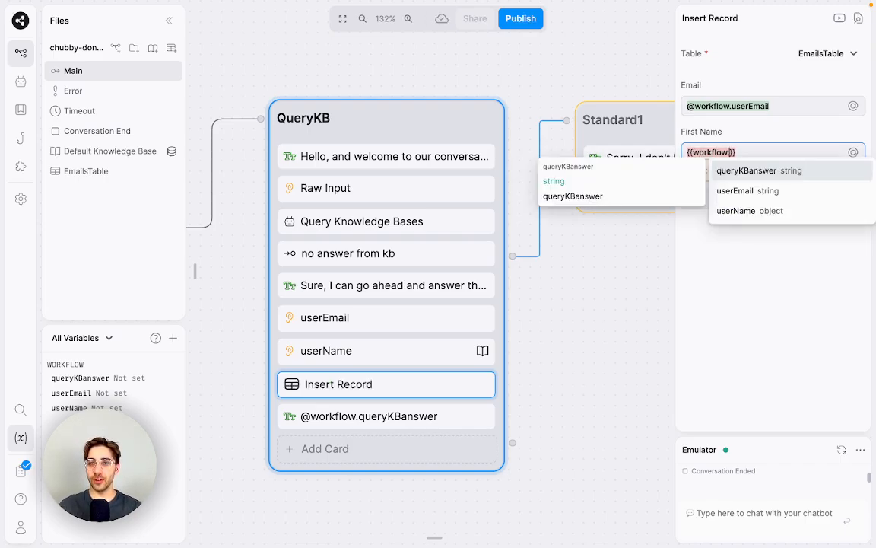
key(Down)
key(Down)
key(Return)
text(.fi)
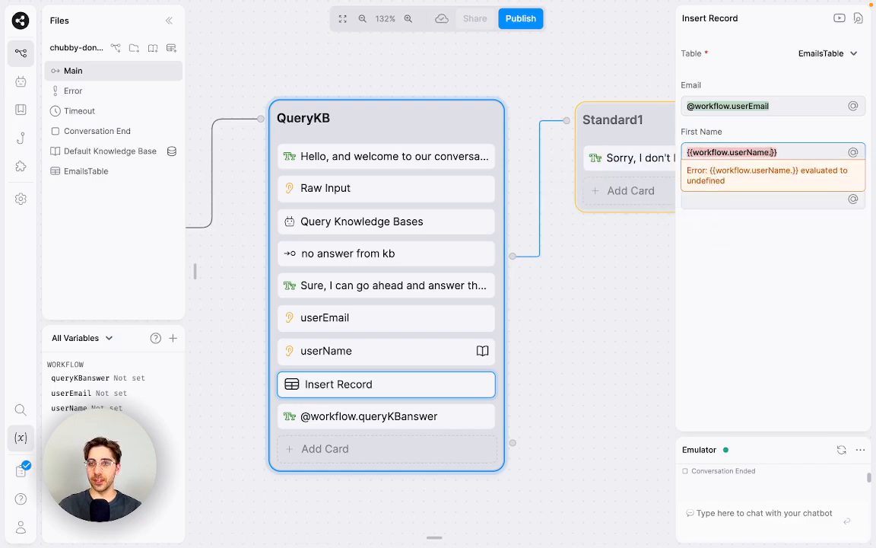
text(rst)
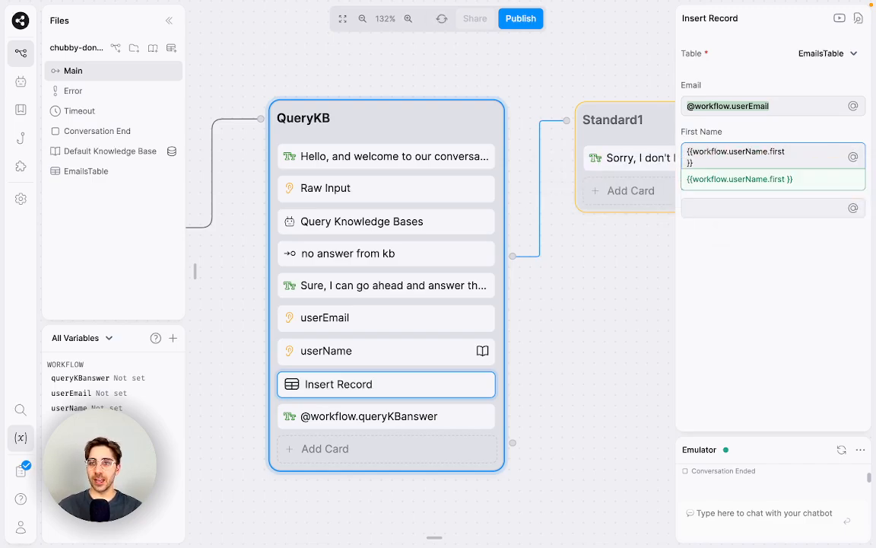
click(792, 201)
text({{workflow.)
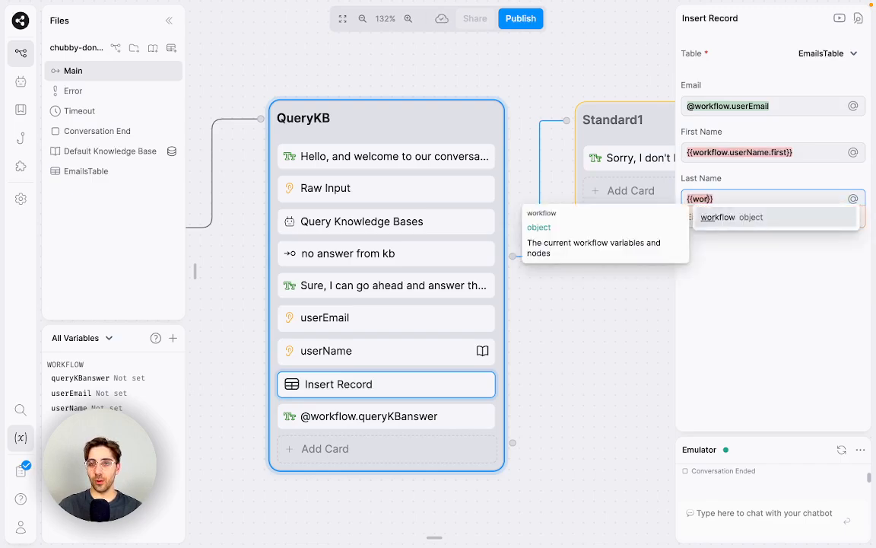
text(userName.last)
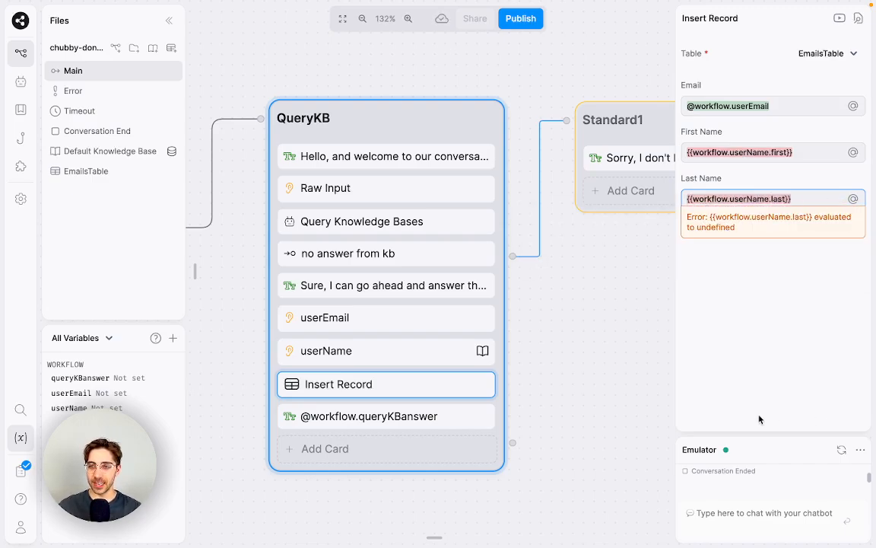
Step: In the Emulator, send 'Hi' and 'What colour is the tiger?'
click(851, 455)
text(Hi)
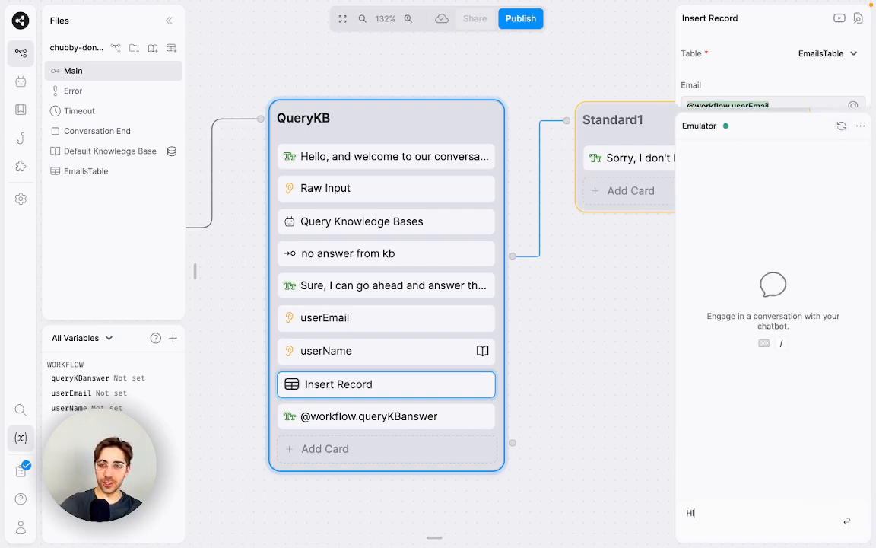
key(Return)
text(W)
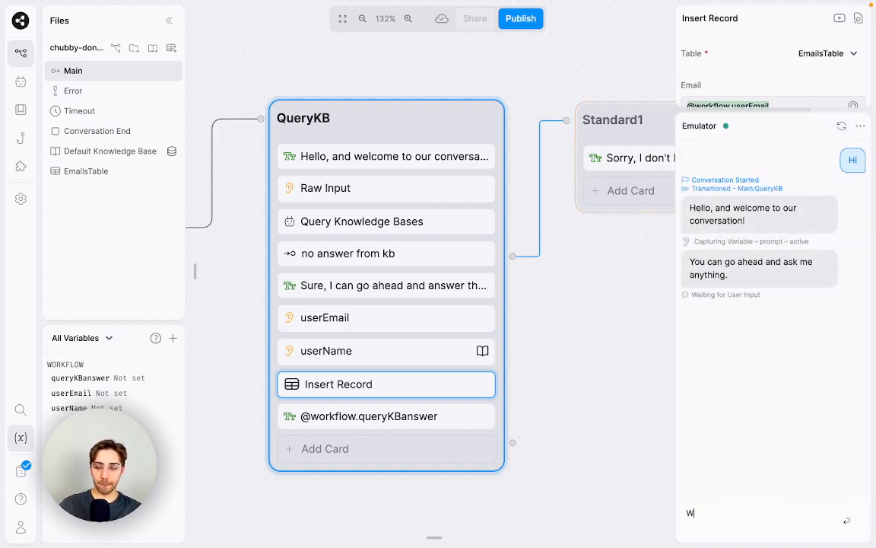
text(hat colour is the tiger?)
key(Return)
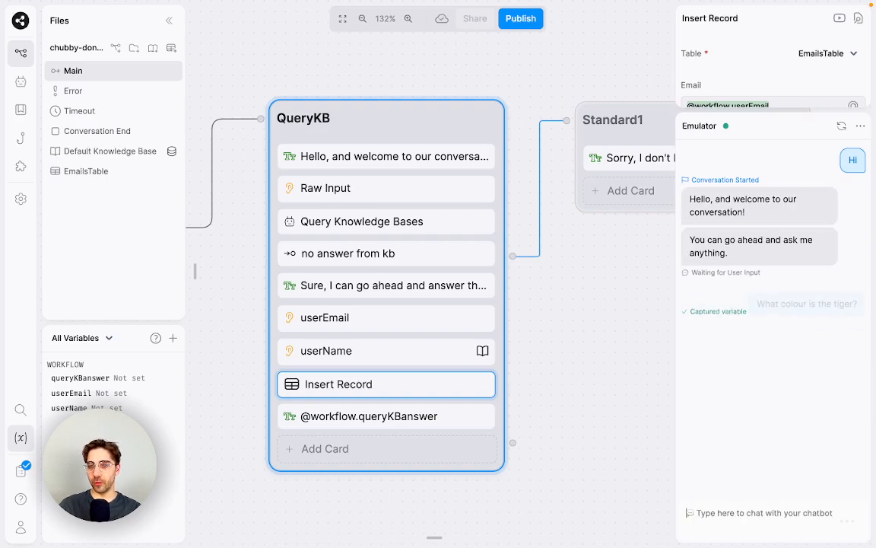
Step: Reply with a test email address and a full name, then enlarge the Insert Record settings panel
key(BackSpace)
key(BackSpace)
key(BackSpace)
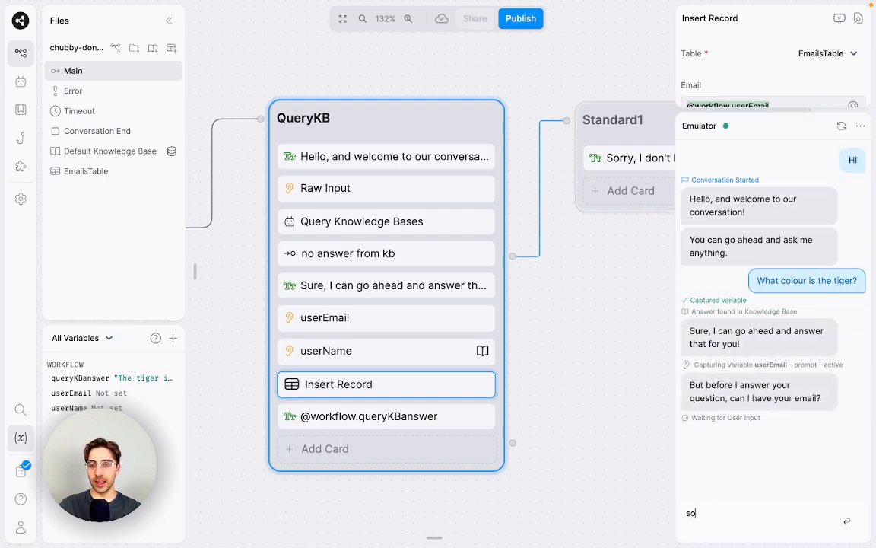
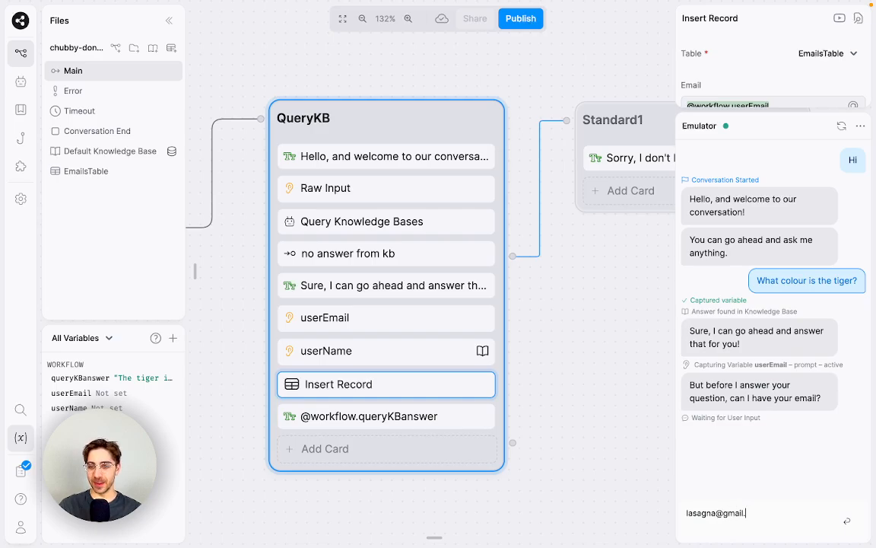
key(Return)
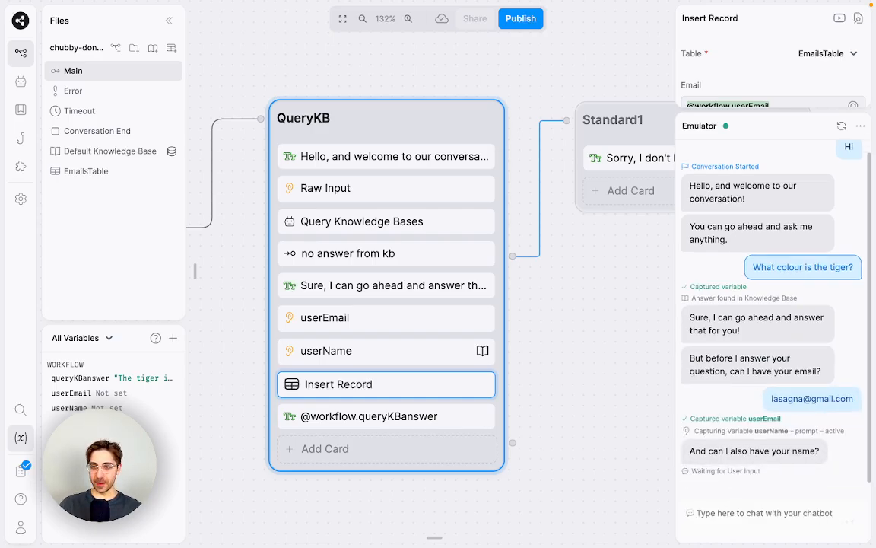
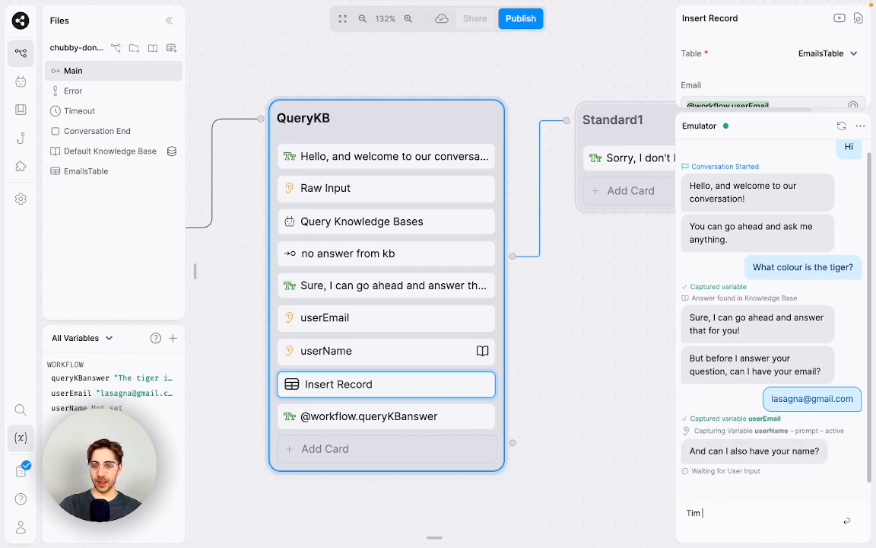
key(Return)
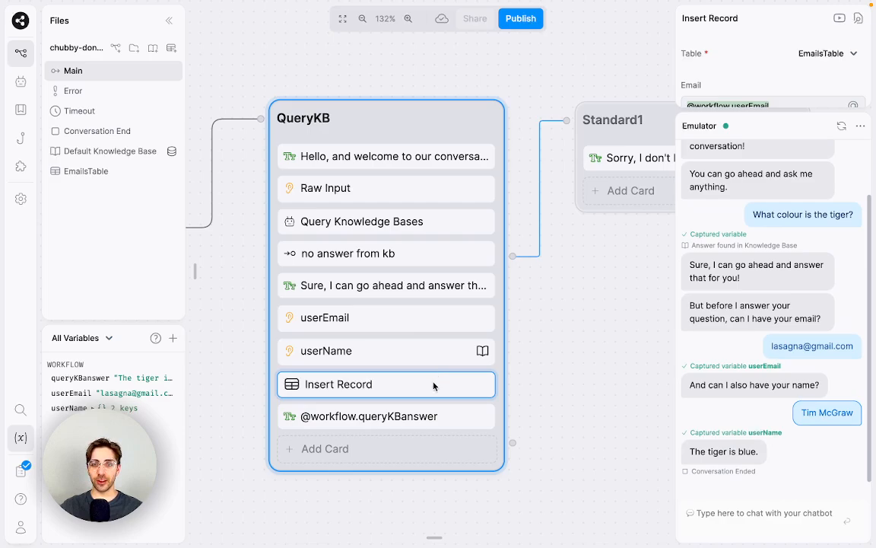
drag(809, 120, 808, 325)
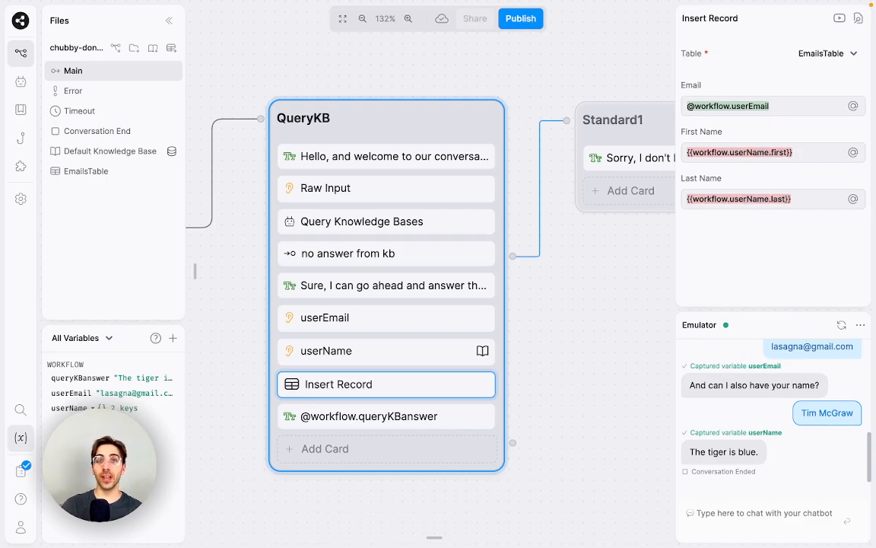
Step: Check EmailsTable's new row for email, first and last name, then return to Main
click(110, 174)
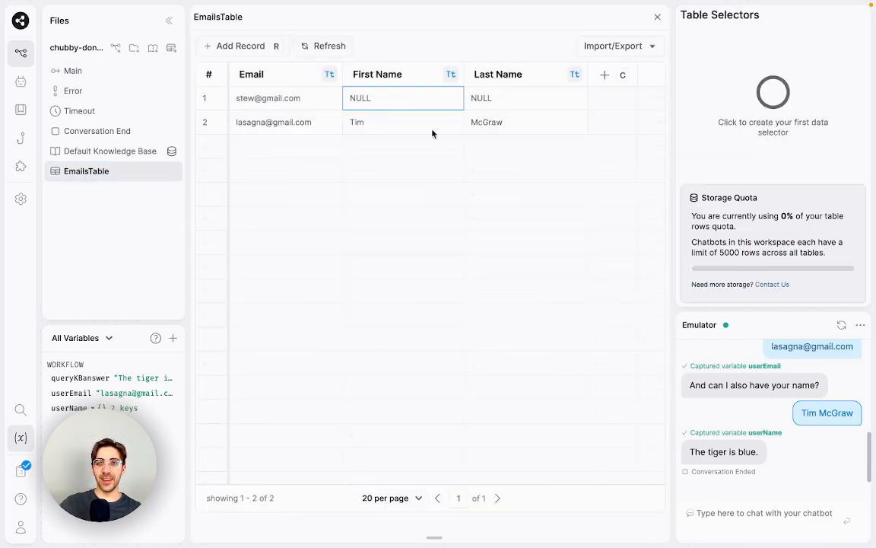
click(430, 128)
click(536, 131)
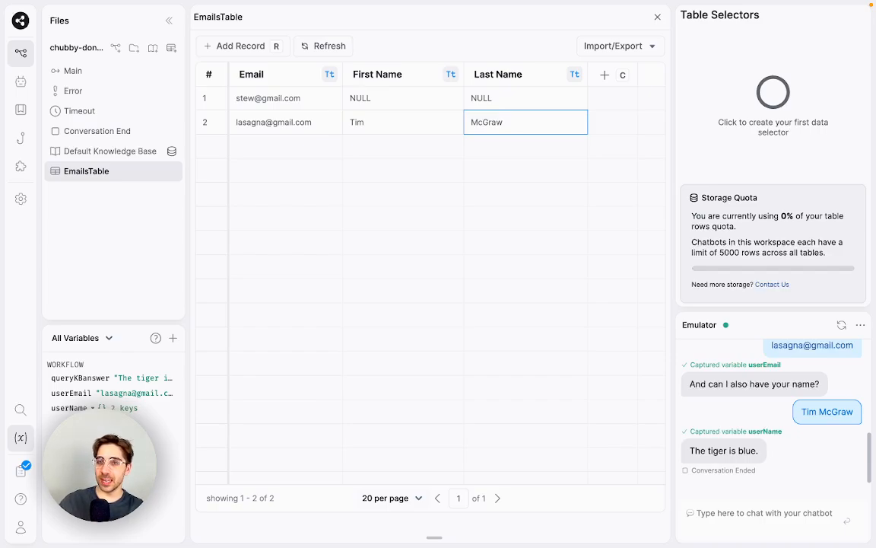
click(644, 50)
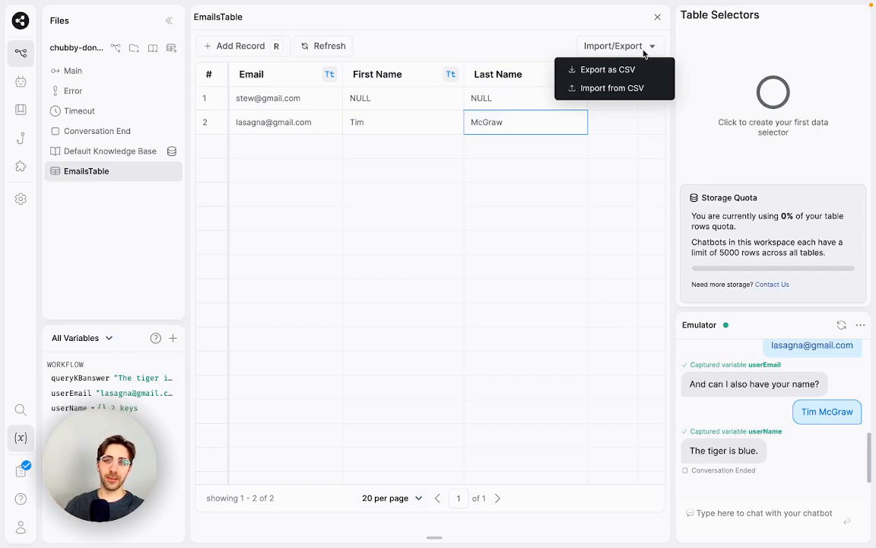
click(464, 51)
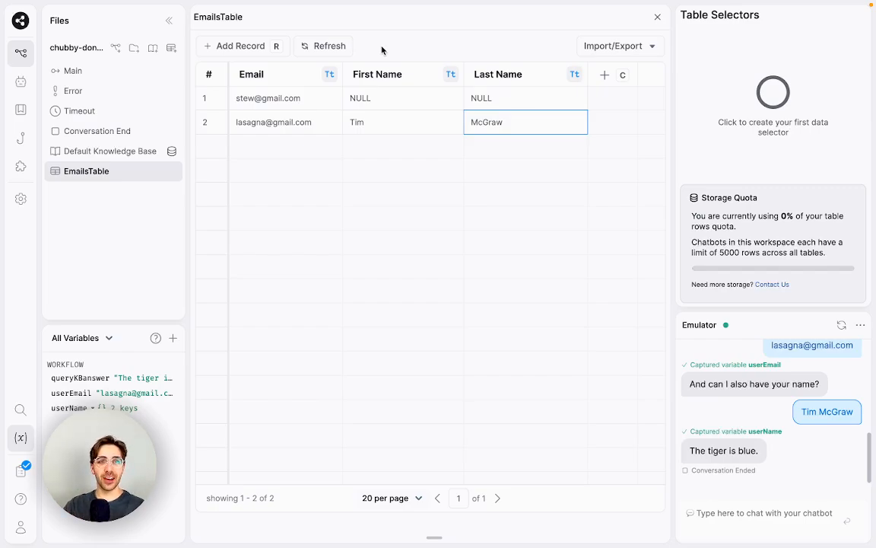
click(156, 73)
Step: Pan and zoom to centre the QueryKB node on the canvas
drag(490, 275, 620, 289)
scroll(620, 289, up, 5)
scroll(614, 279, down, 2)
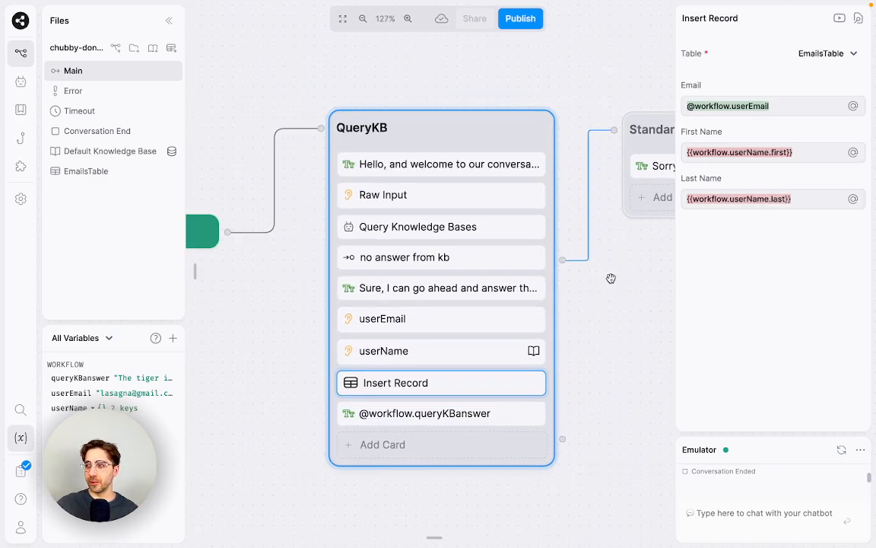